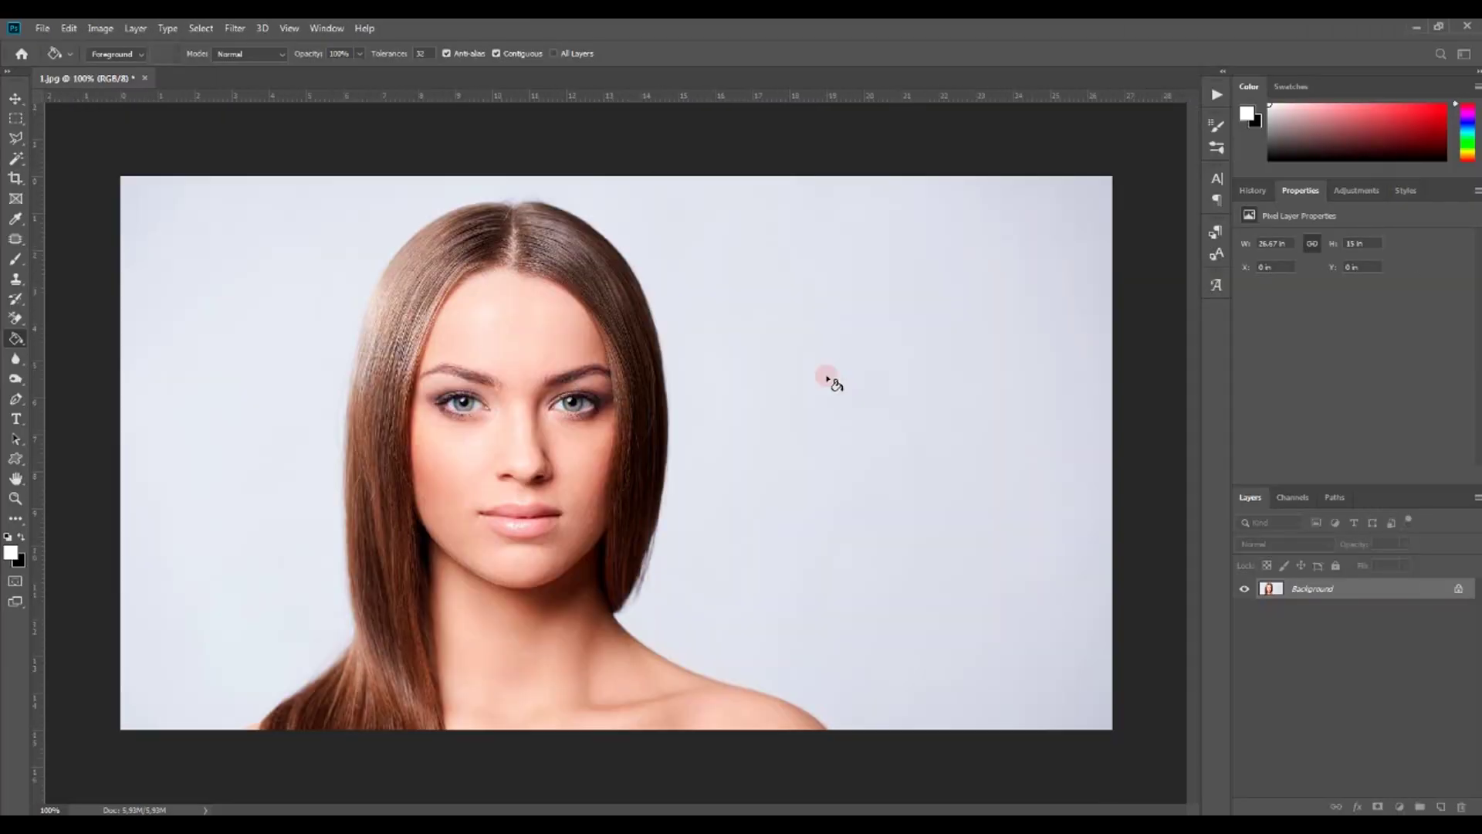
- Open 1.jpg, assigning the working RGB profile to it
left_click(804, 351)
- Duplicate the Background portrait layer
double_click(1302, 603)
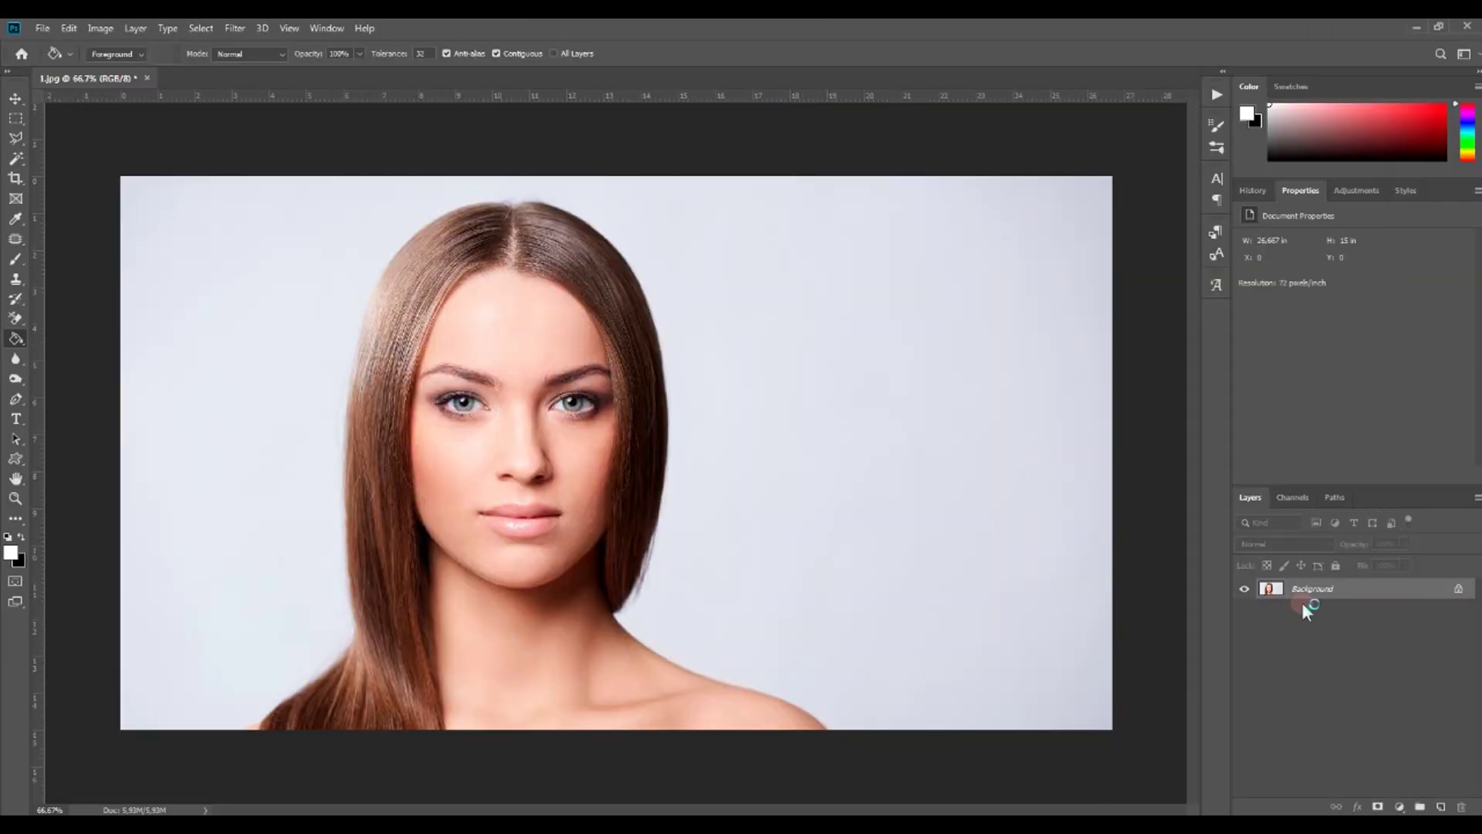
right_click(1339, 590)
left_click(1355, 619)
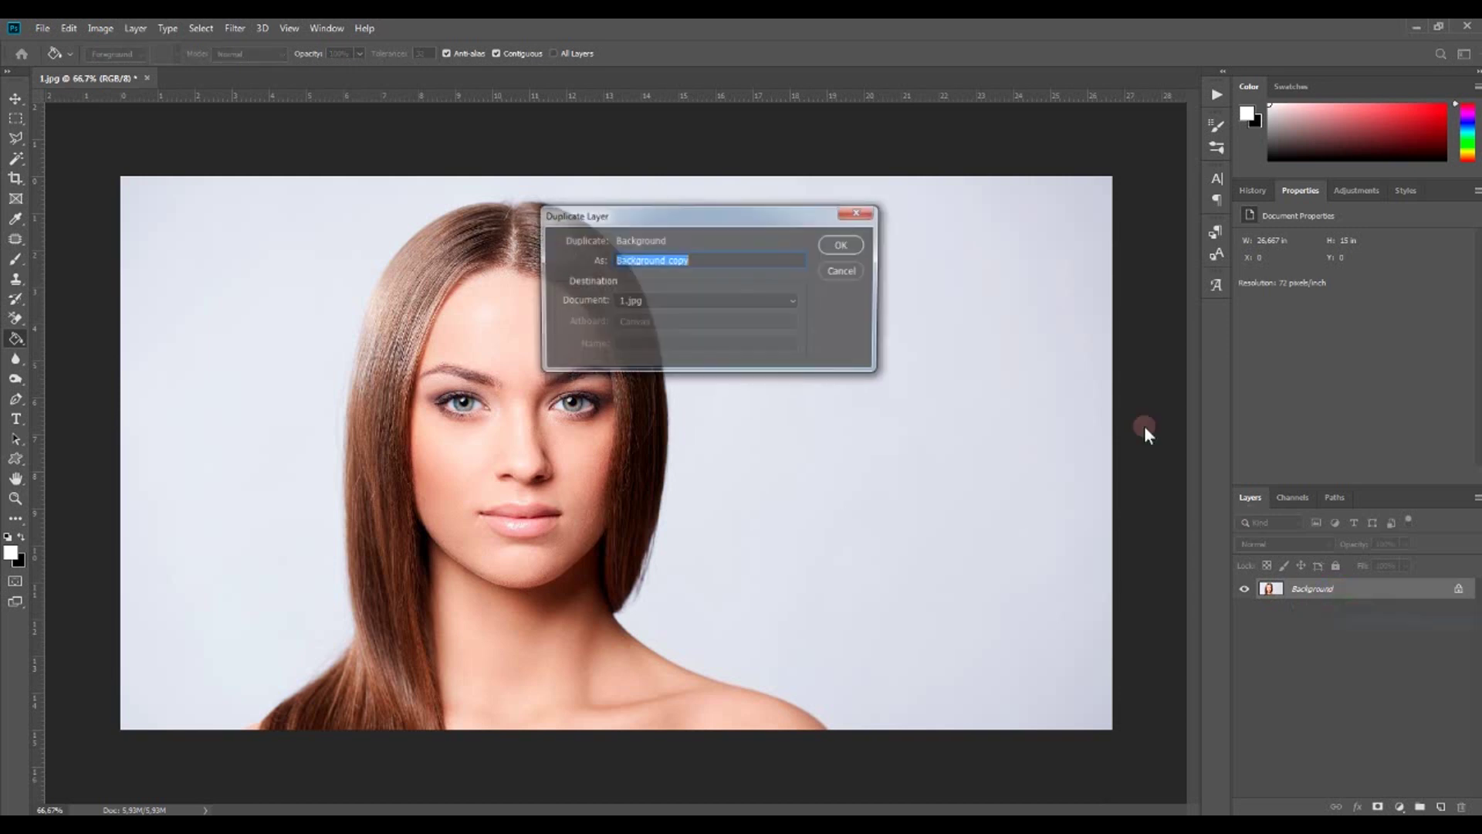
left_click(841, 246)
- Add a new layer above the original portrait and fill it with white
left_click(1418, 753)
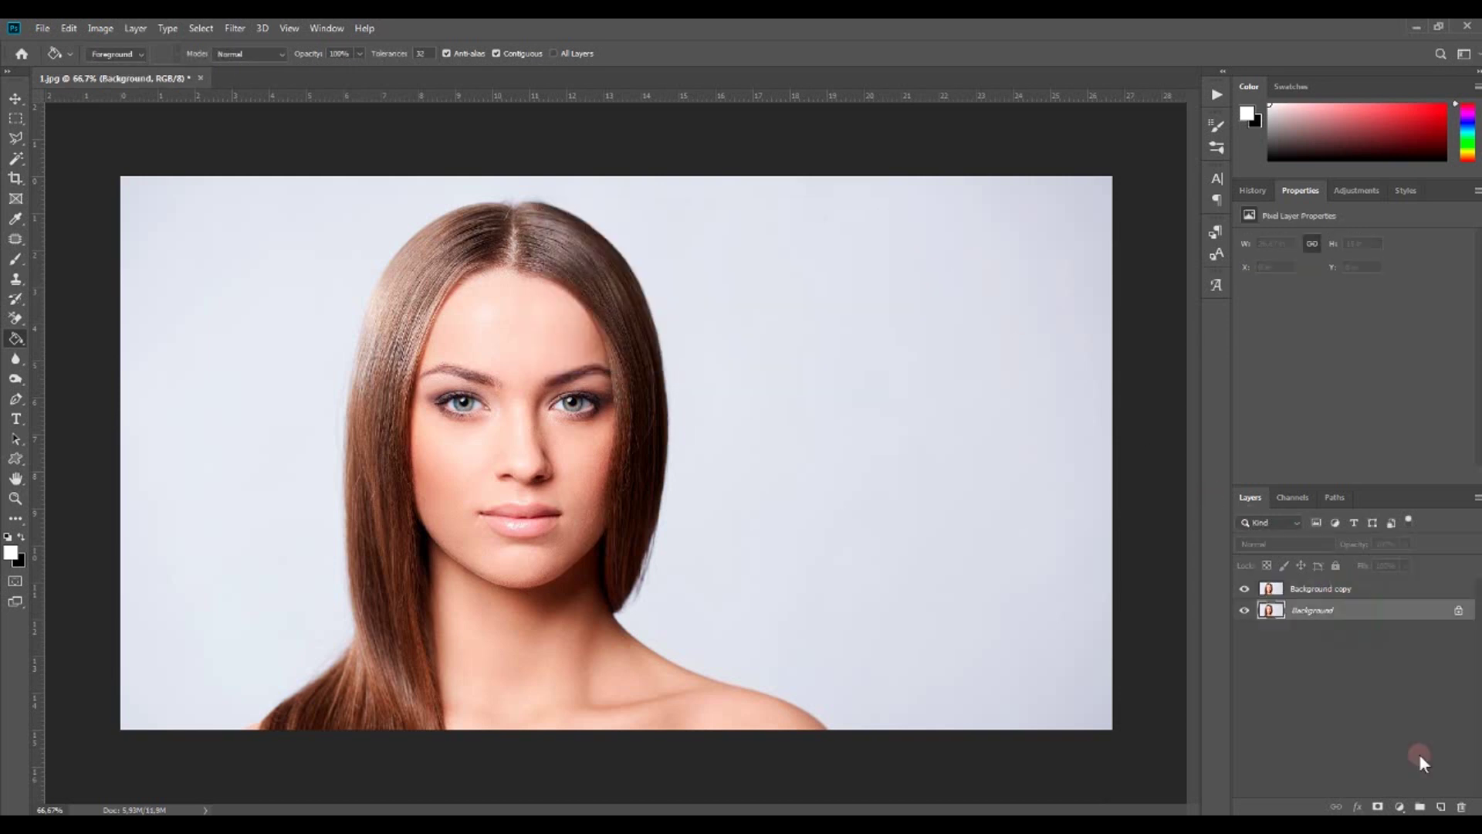
left_click(1441, 807)
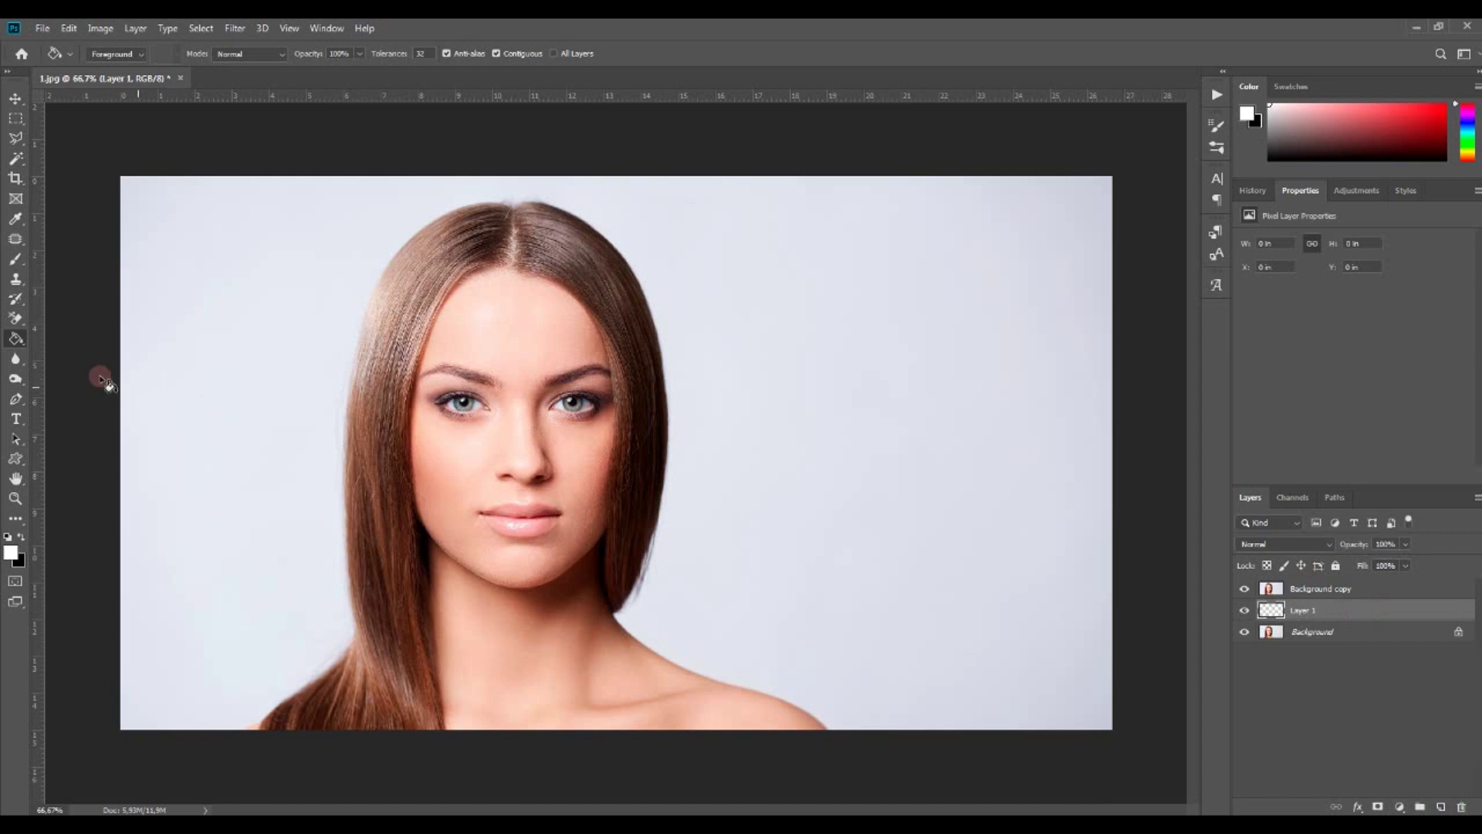
left_click(139, 423)
left_click(1243, 590)
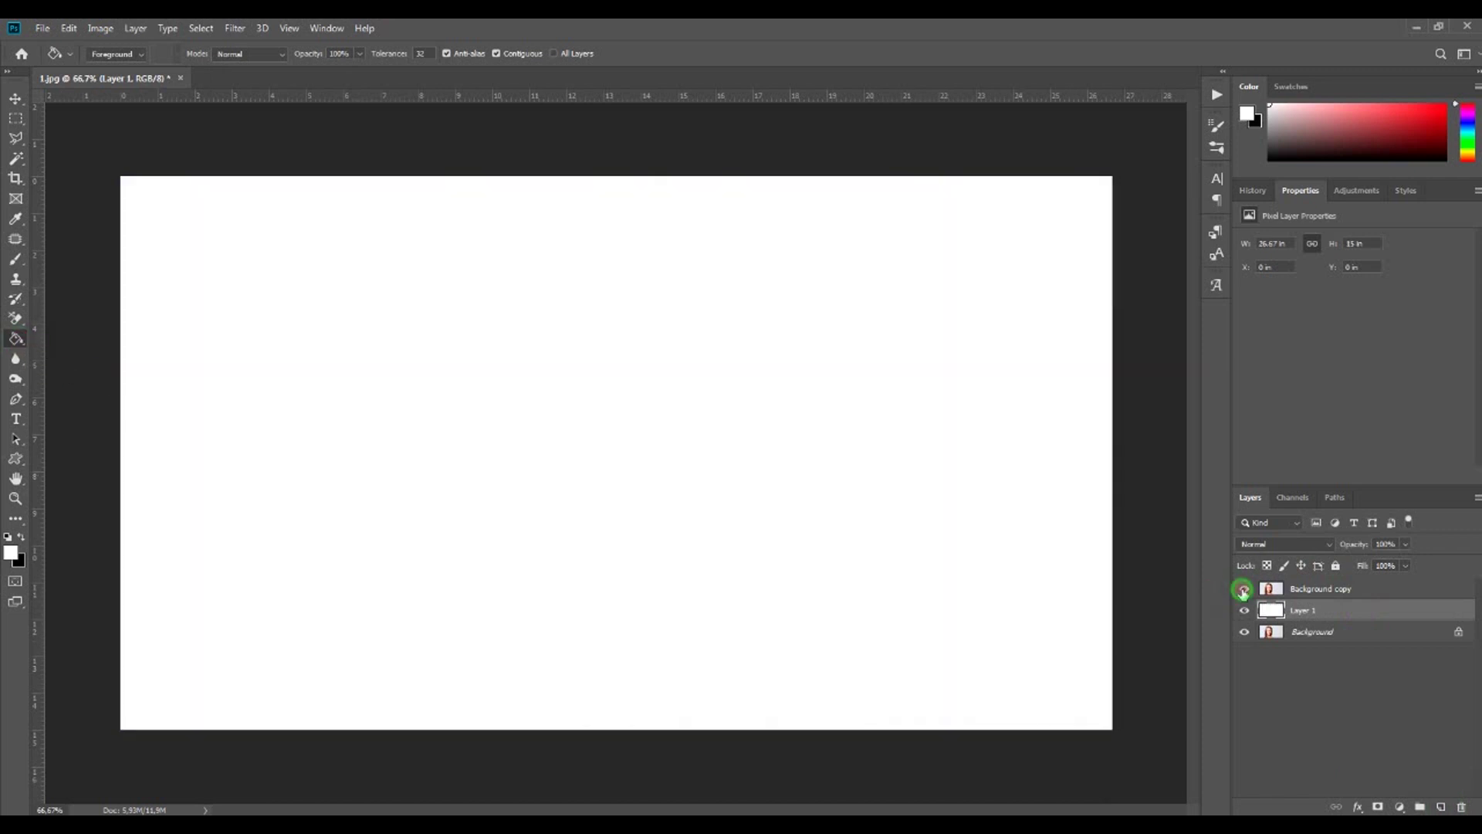
left_click(1319, 589)
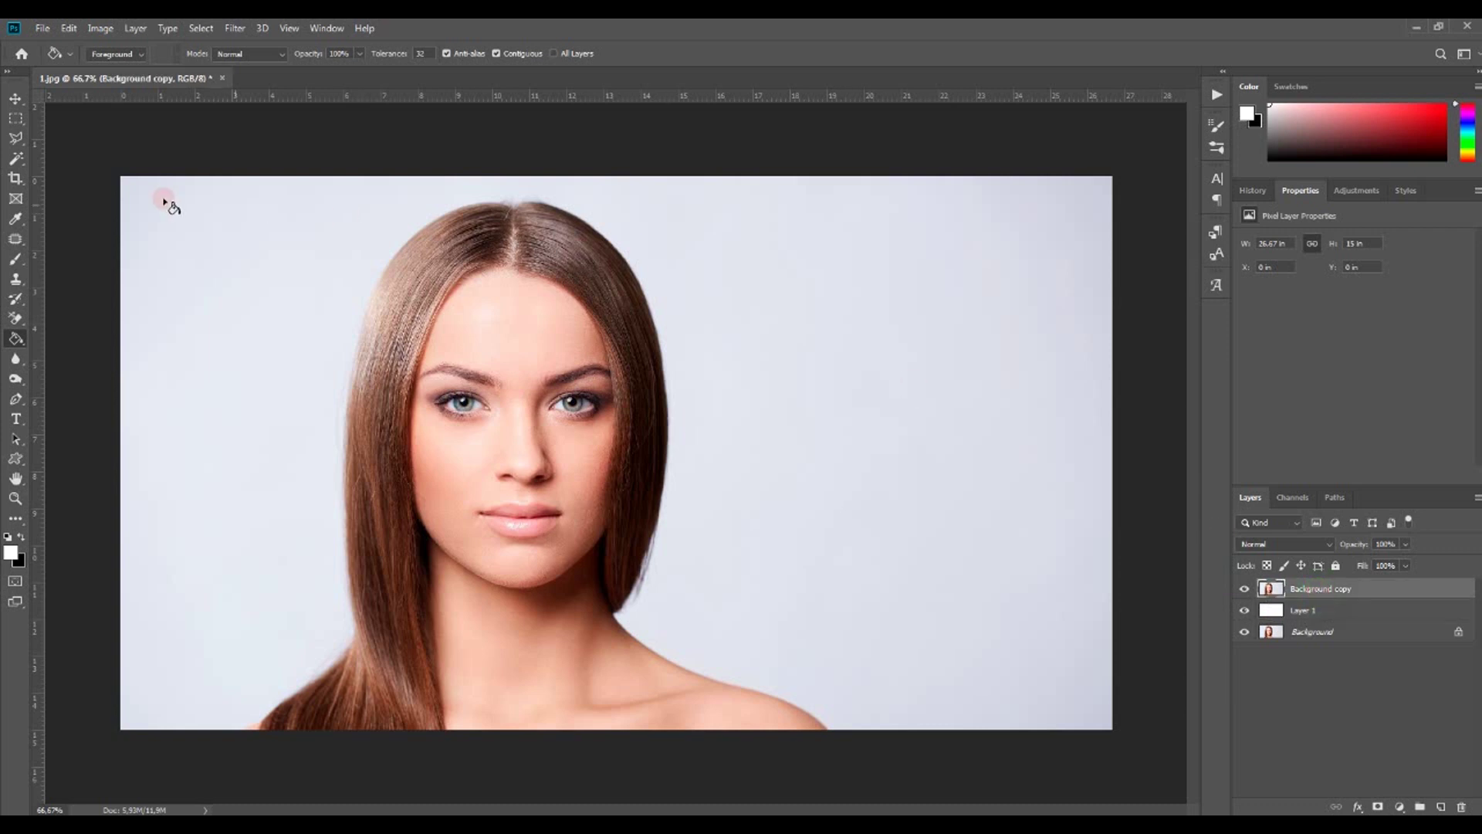
- Select the woman with Select Subject and refine with Smooth 20, Feather 2.2 px, Shift Edge outward
left_click(17, 159)
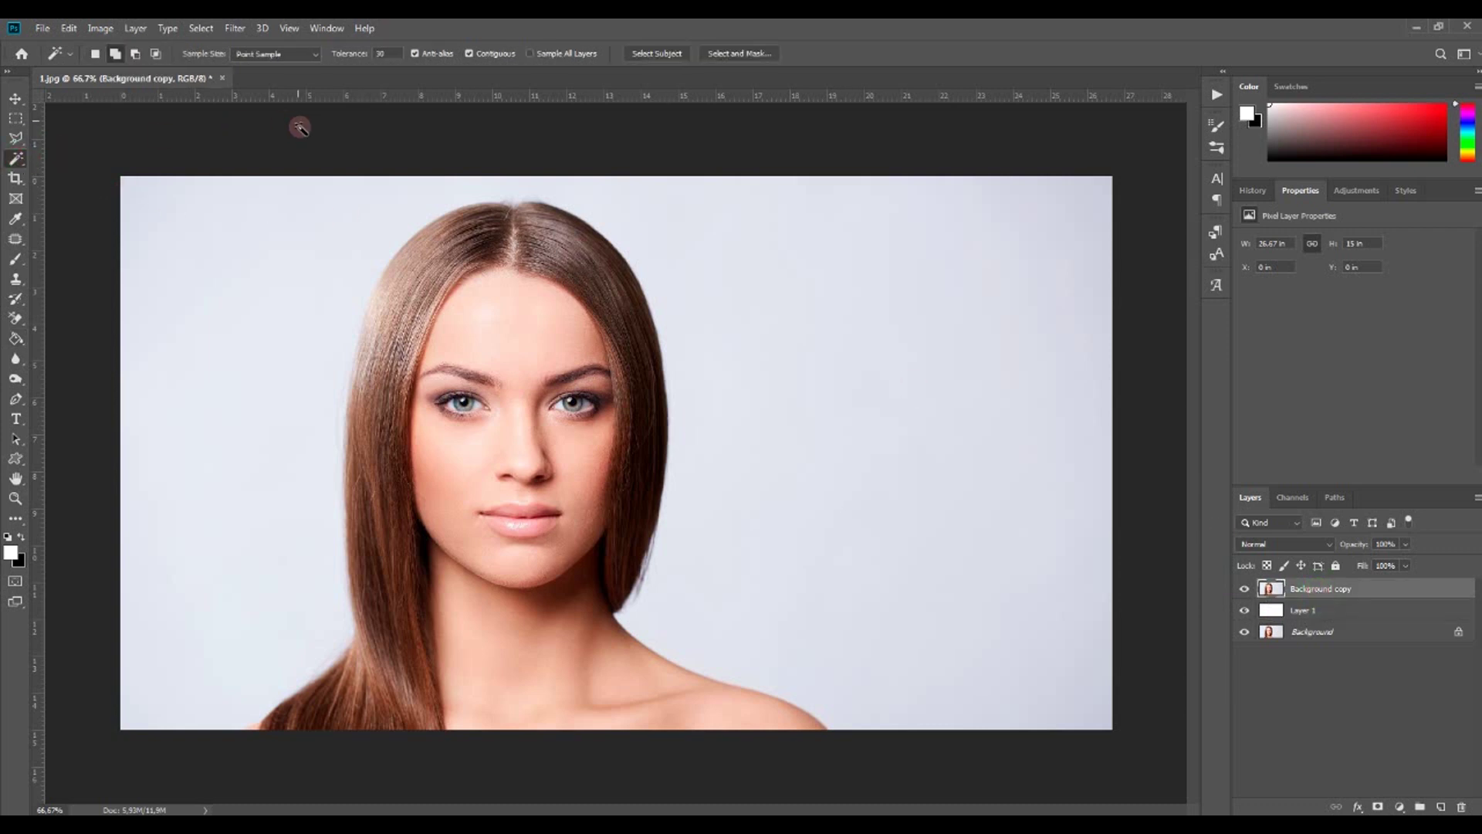
left_click(668, 54)
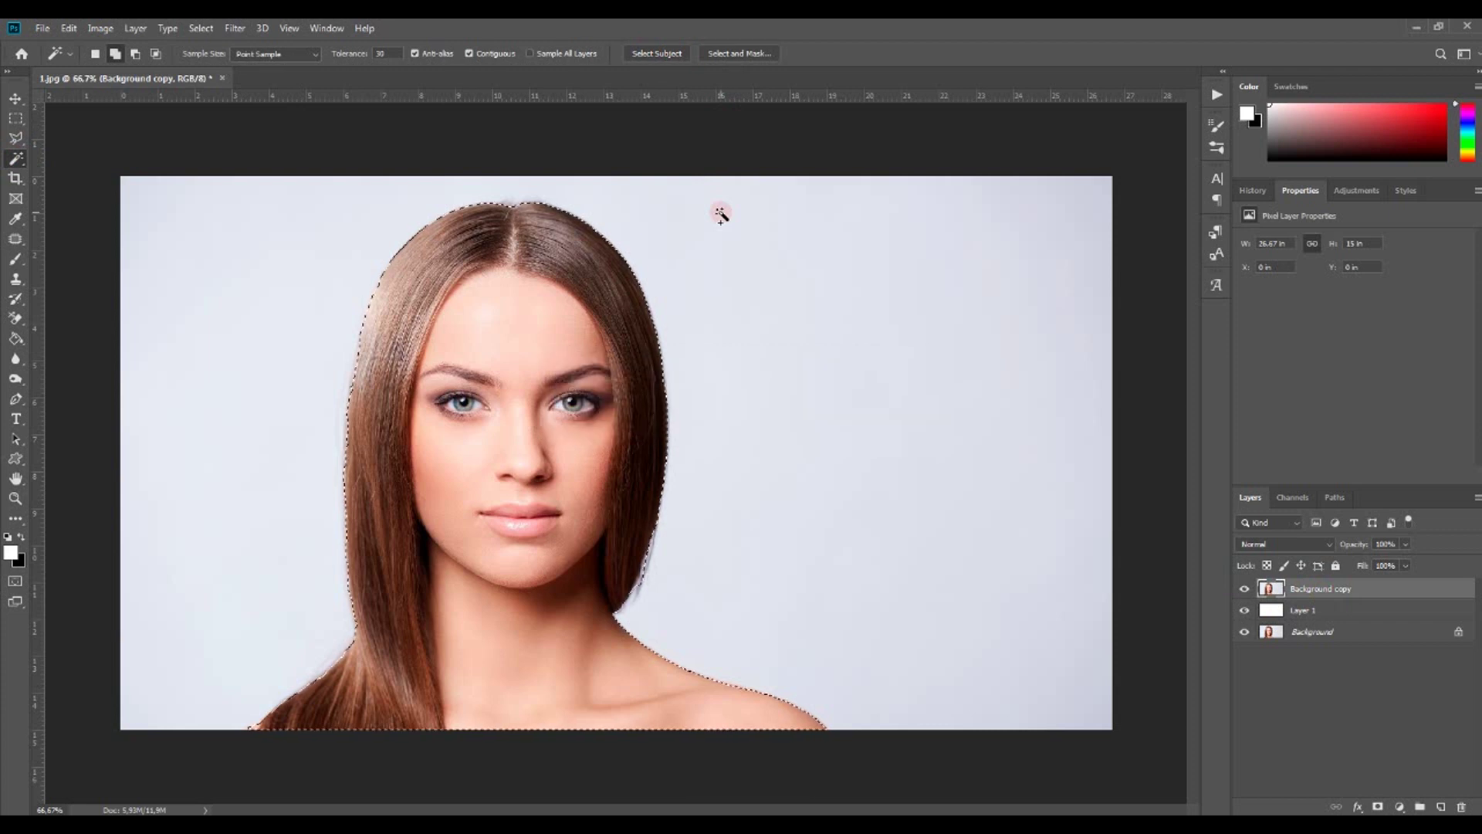
left_click(738, 53)
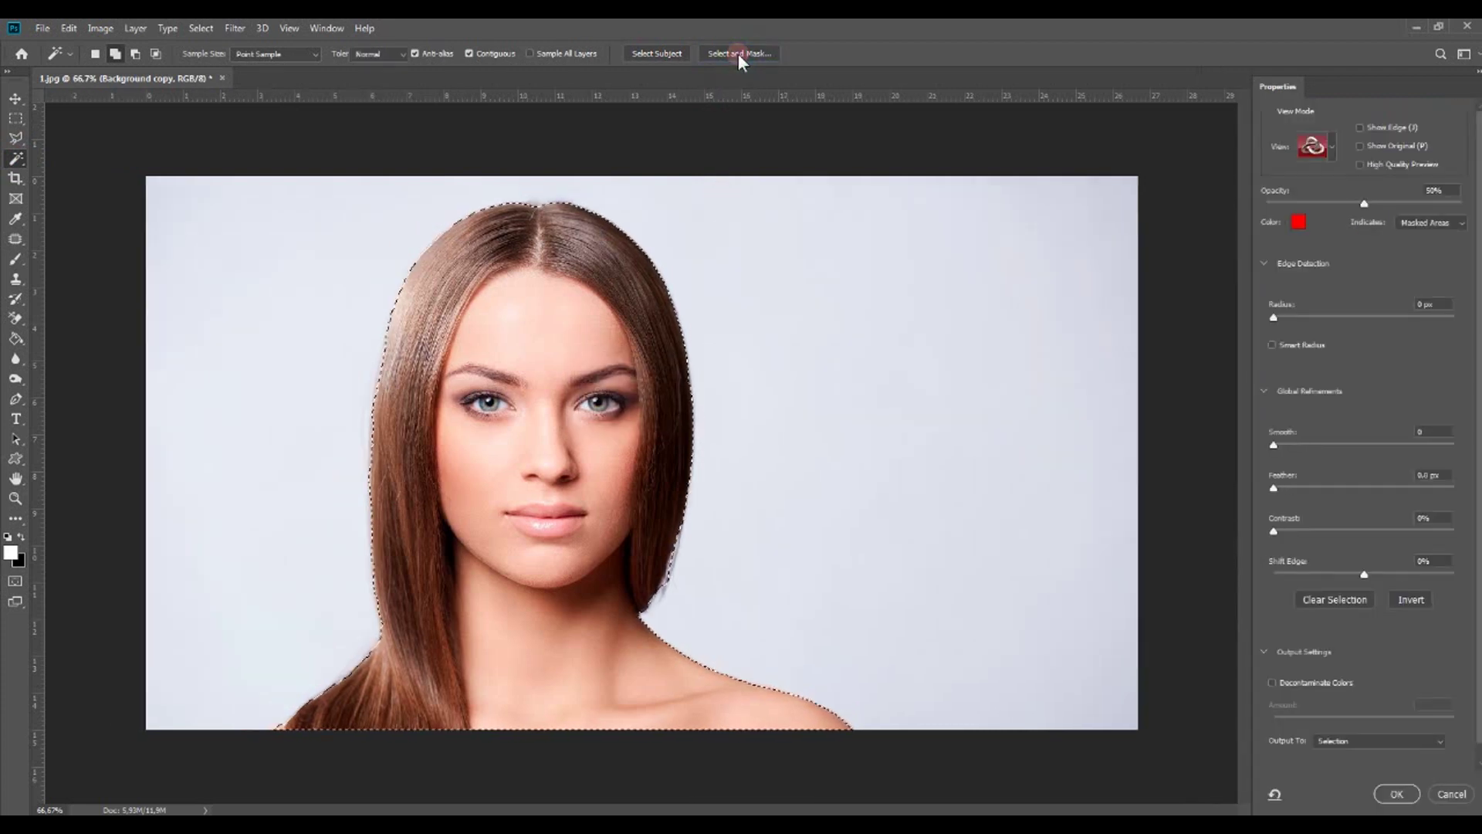
left_click_drag(1275, 442, 1315, 441)
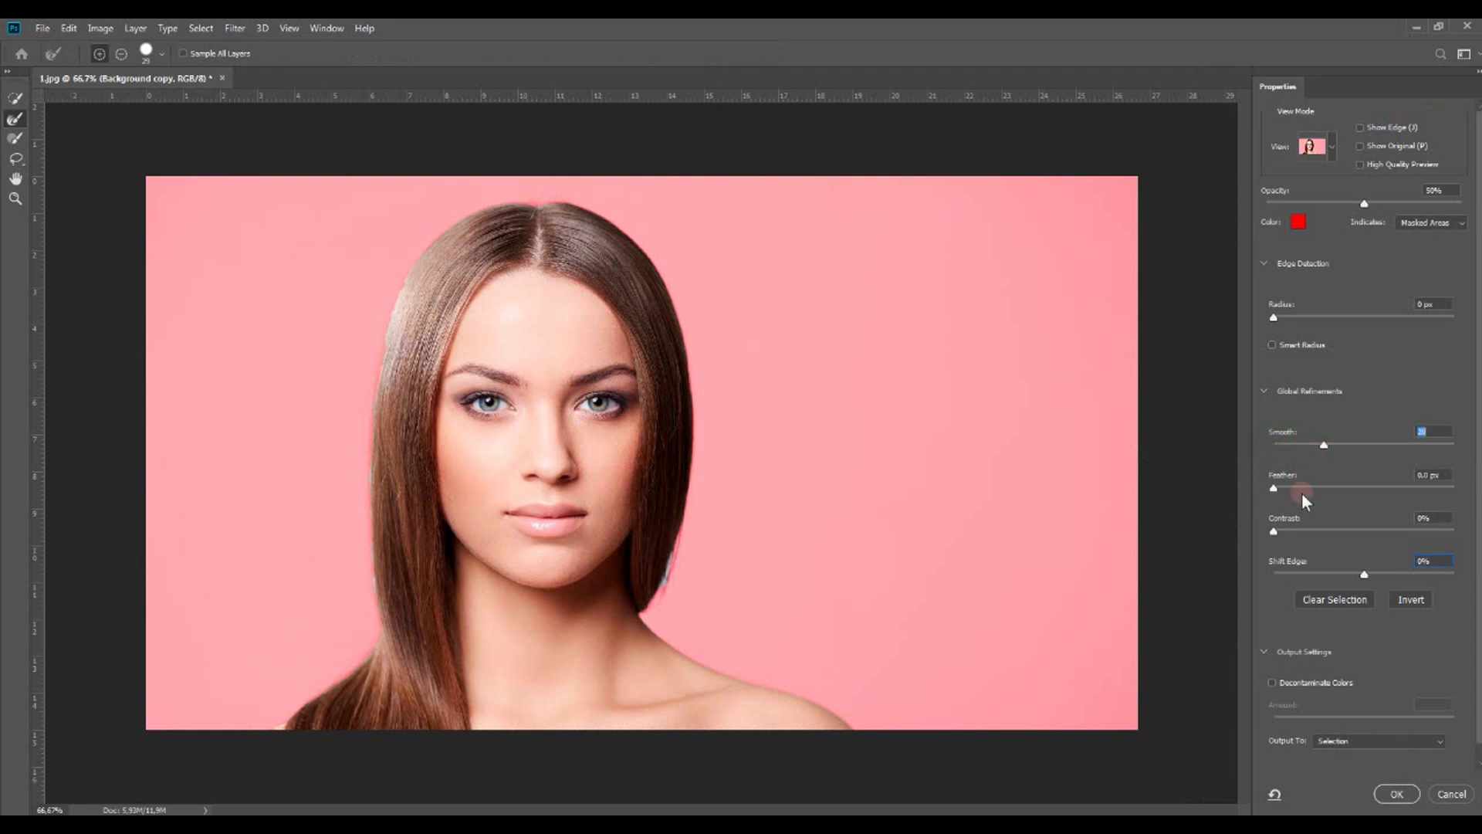
mouse_move(1275, 487)
left_mouse_down()
mouse_move(1296, 487)
mouse_move(1292, 535)
left_mouse_up()
left_click_drag(1363, 575, 1385, 573)
- Brush-refine the left hair edge and output as a new layer with layer mask
left_click(15, 120)
left_click_drag(373, 576, 370, 659)
left_click(1410, 743)
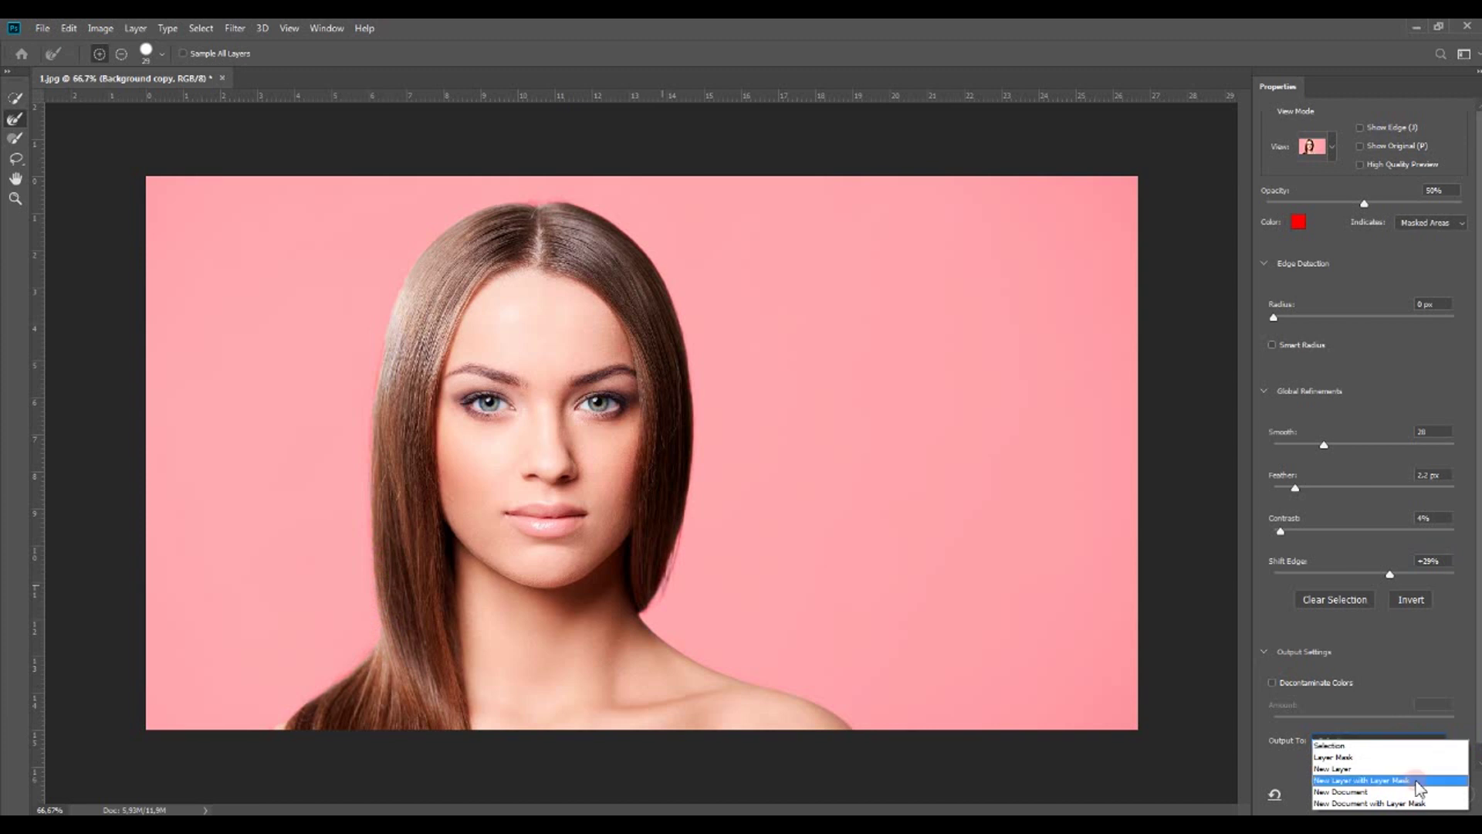
left_click(1414, 779)
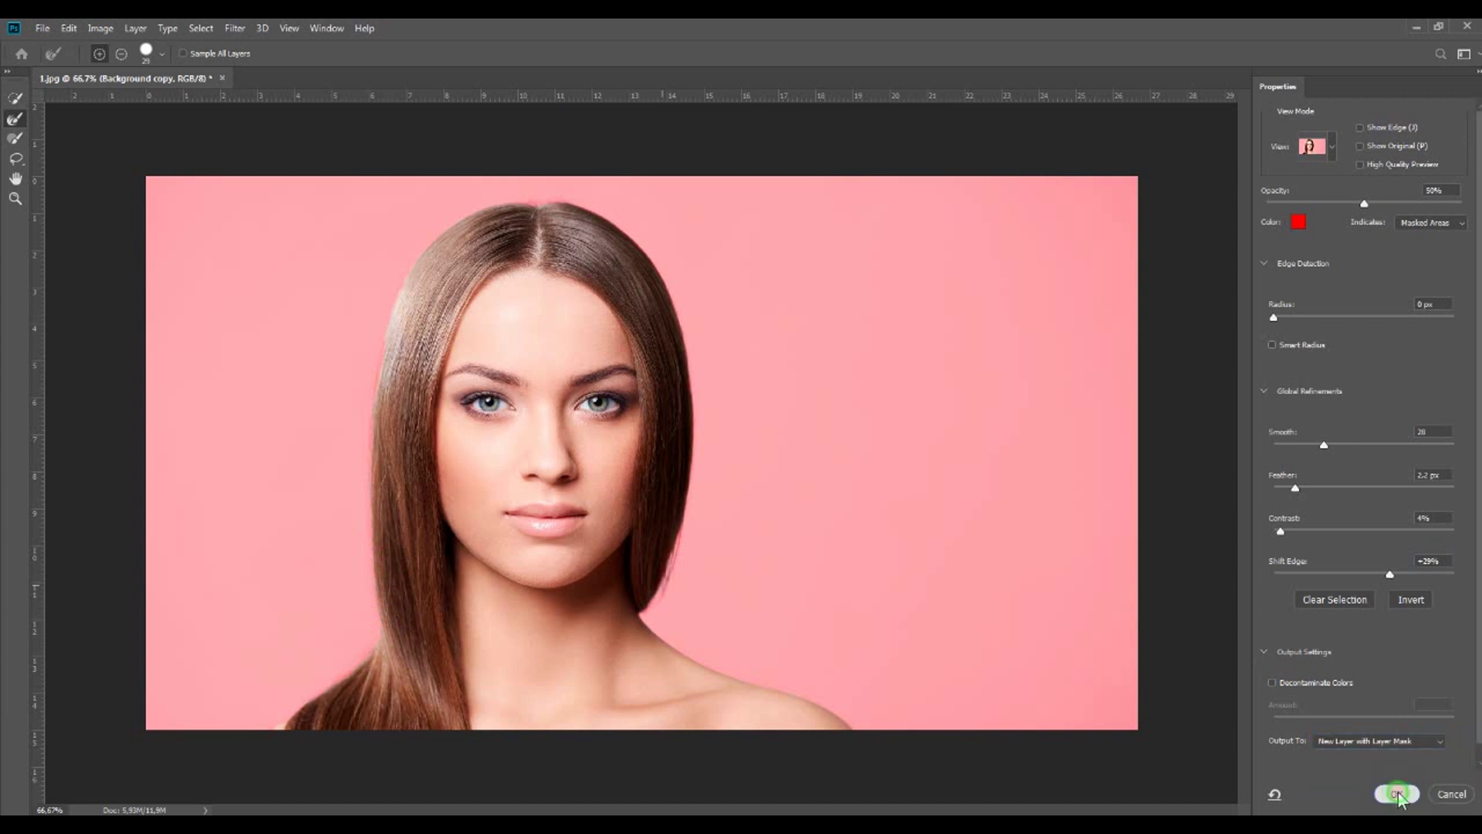
left_click(1397, 794)
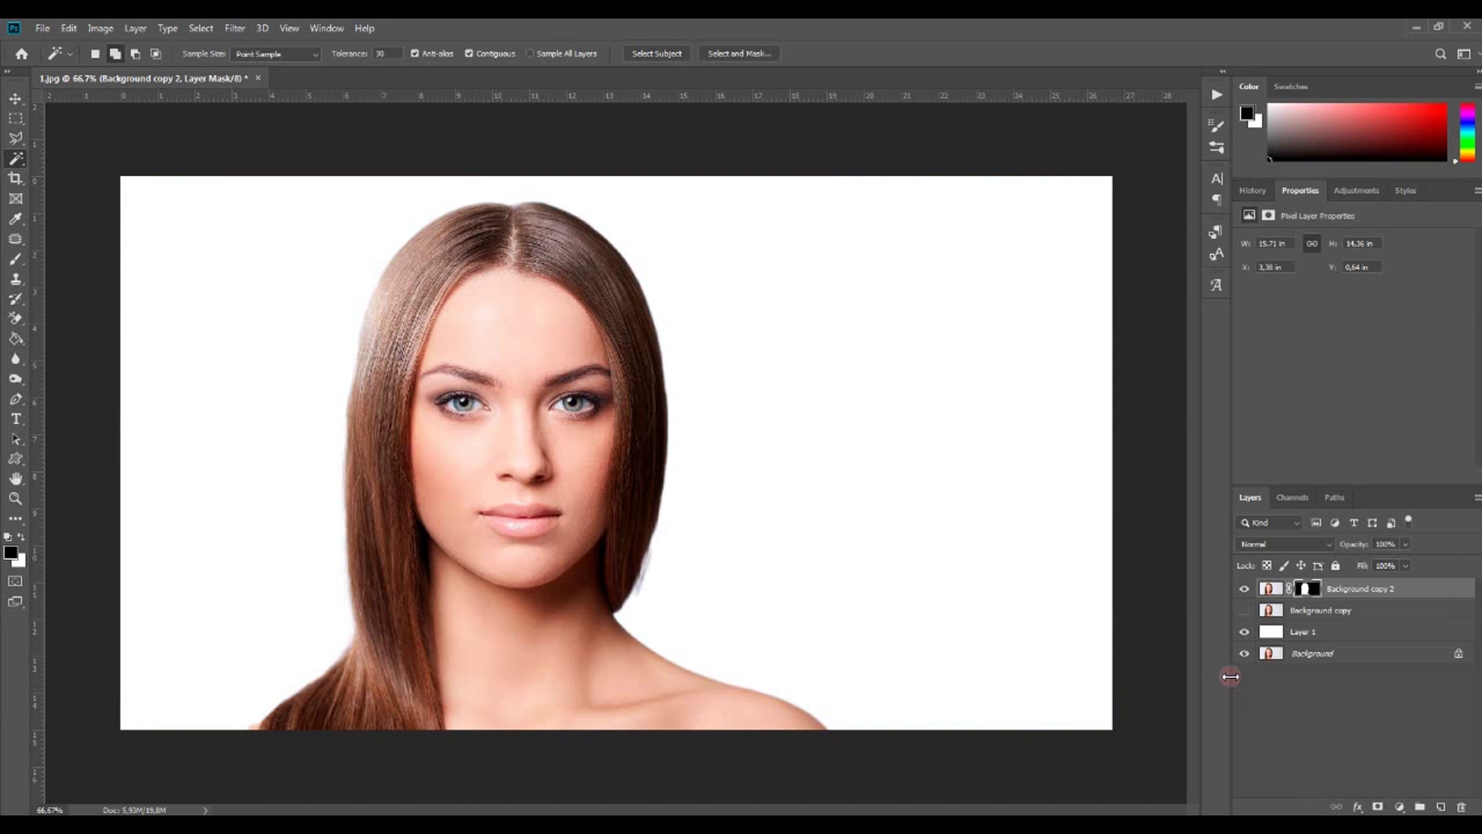
- Delete the unmasked Background copy layer
left_click(1245, 589)
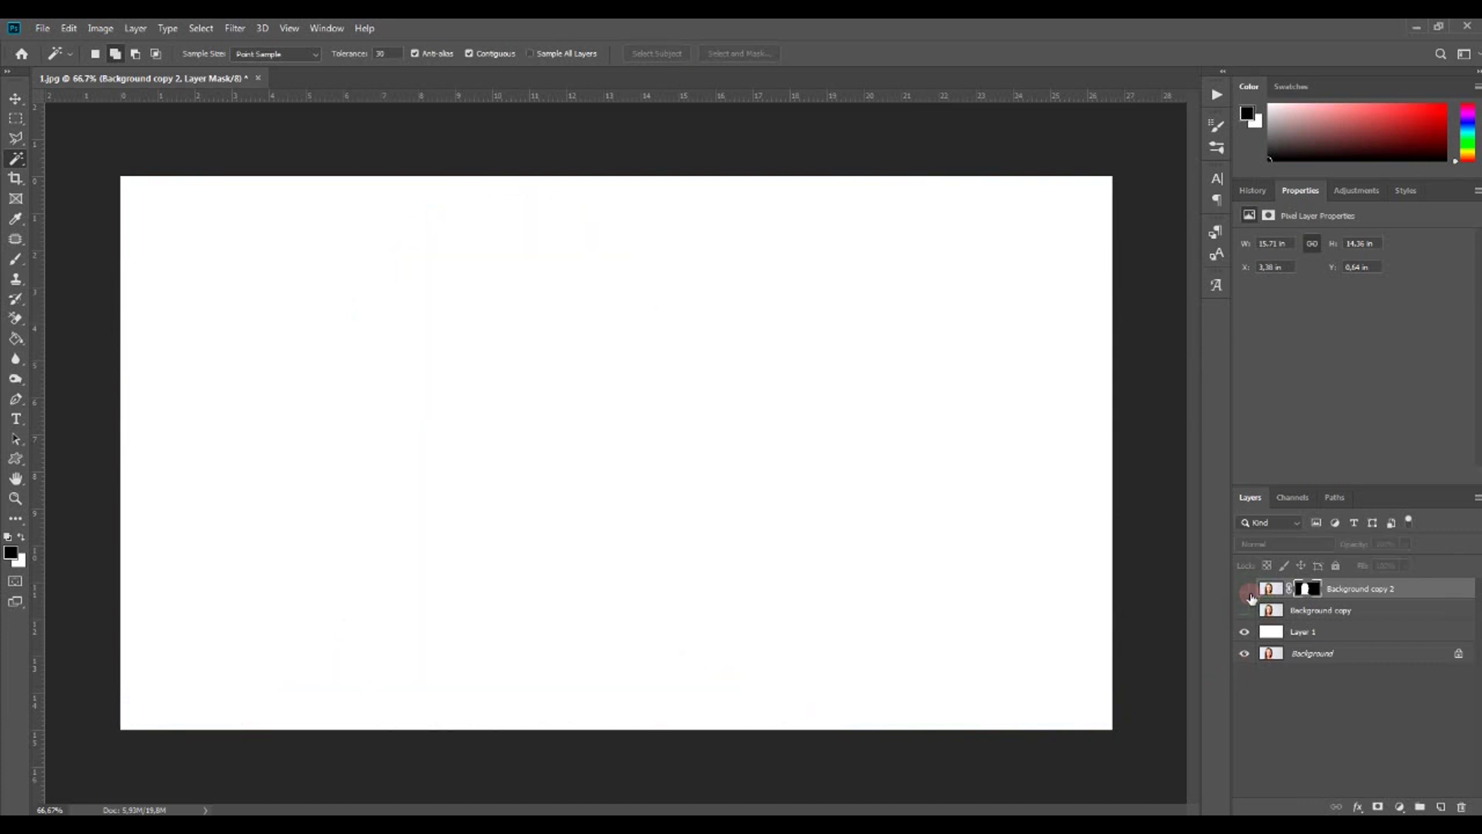
right_click(1335, 612)
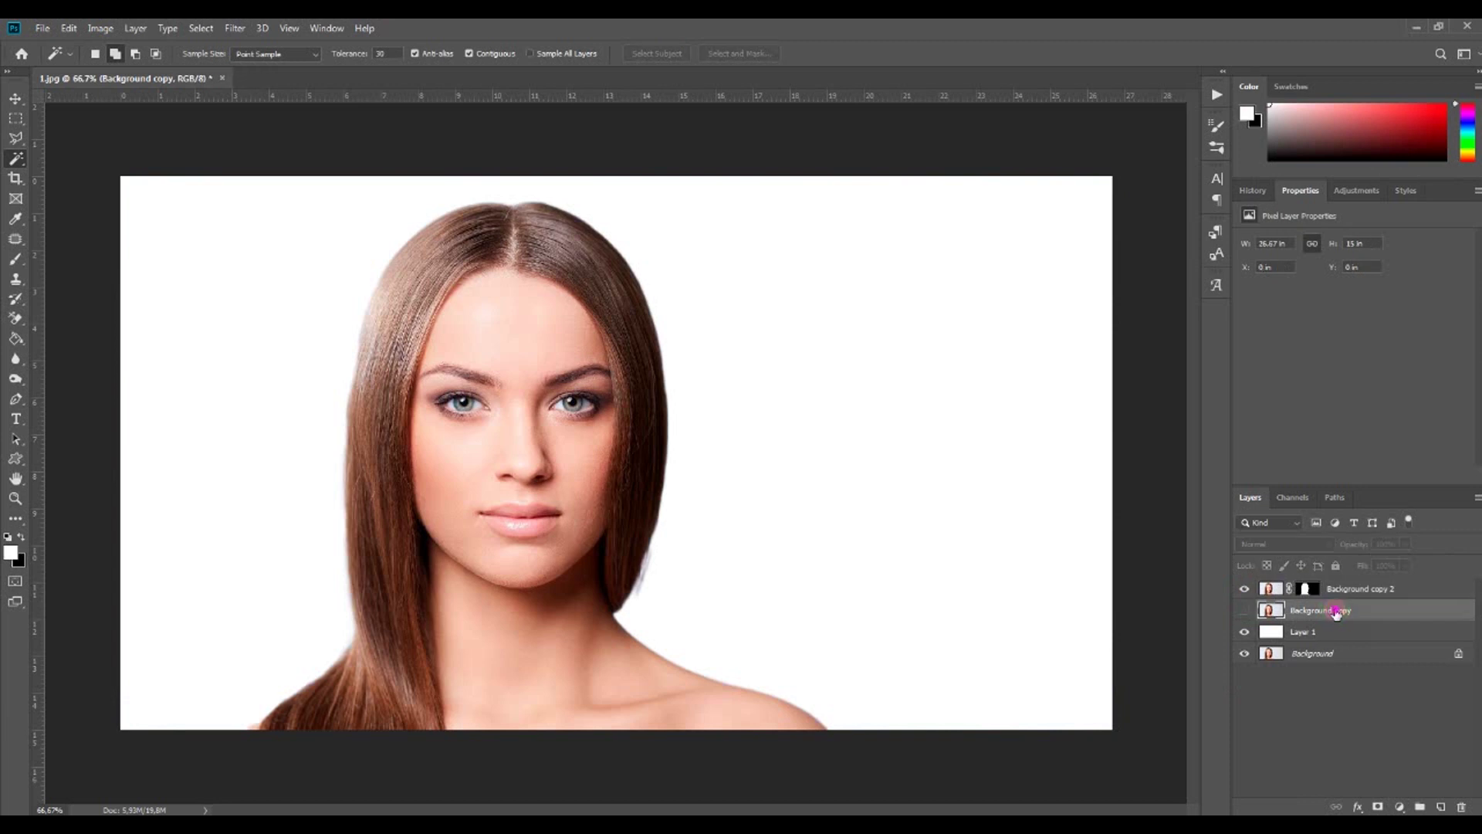
left_click(1211, 254)
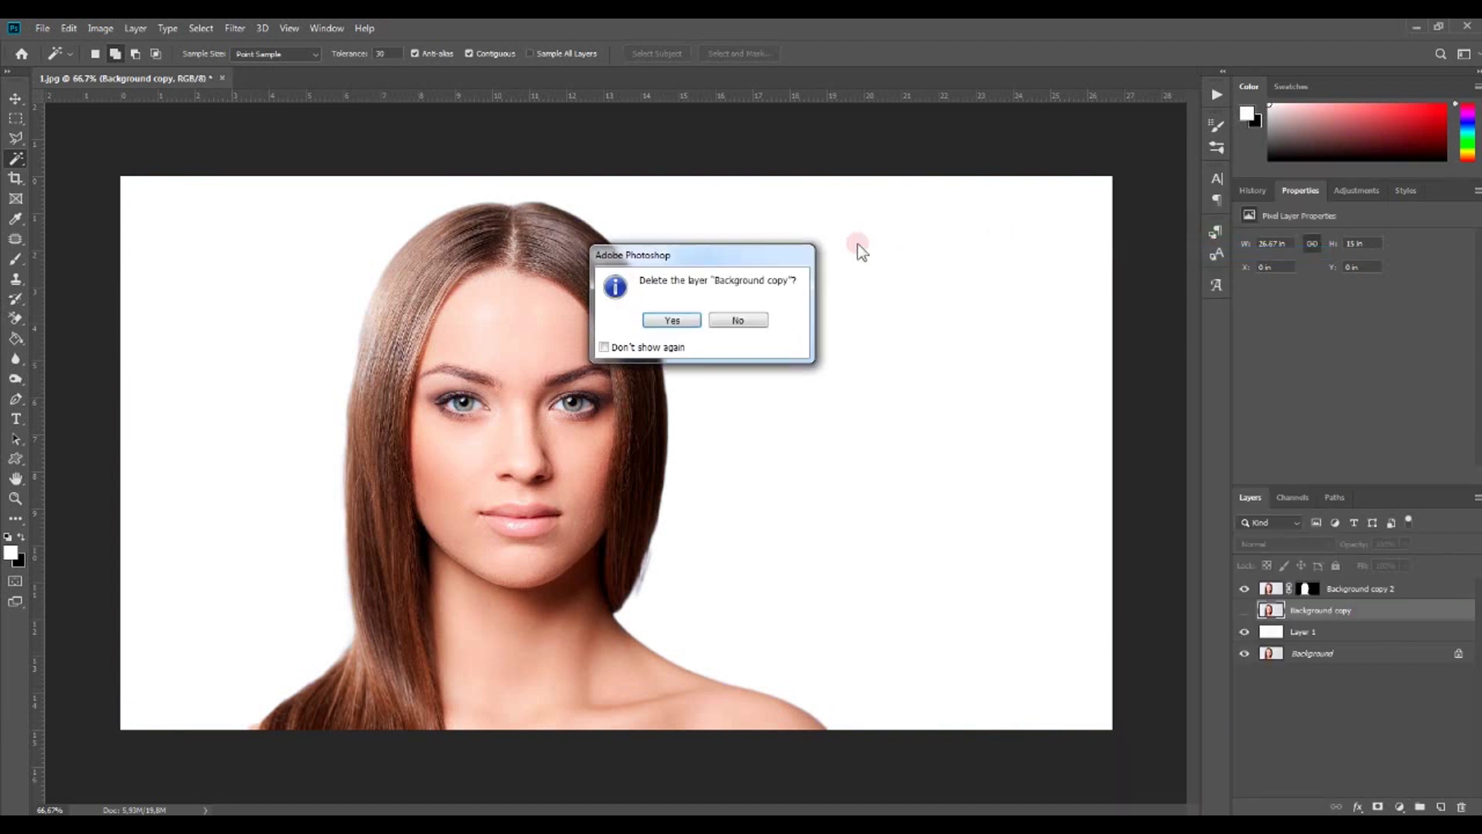
left_click(673, 319)
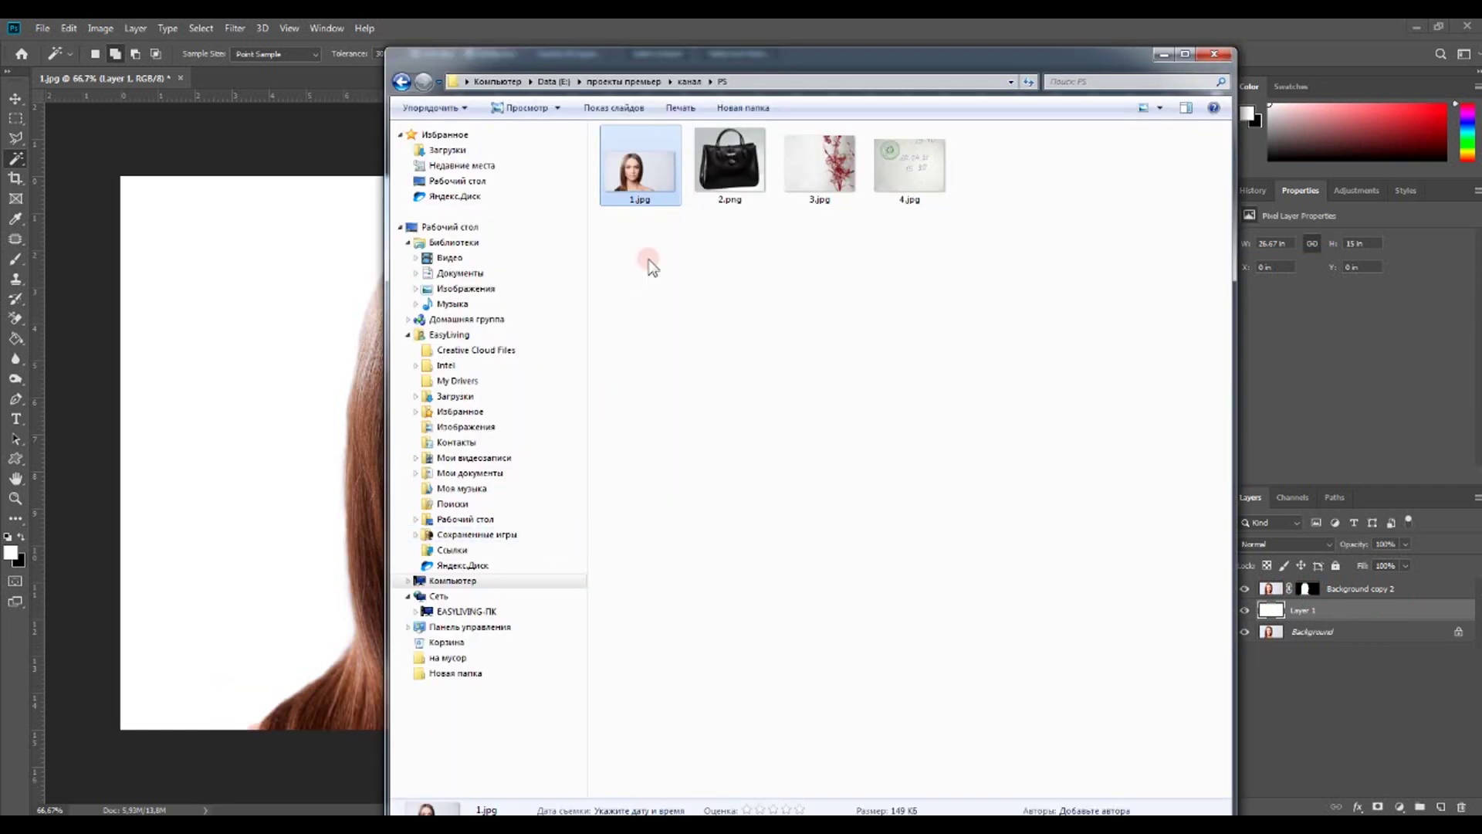
- Place 2.png handbag and move the hidden cut-out portrait below the white layer
left_click_drag(729, 166, 283, 441)
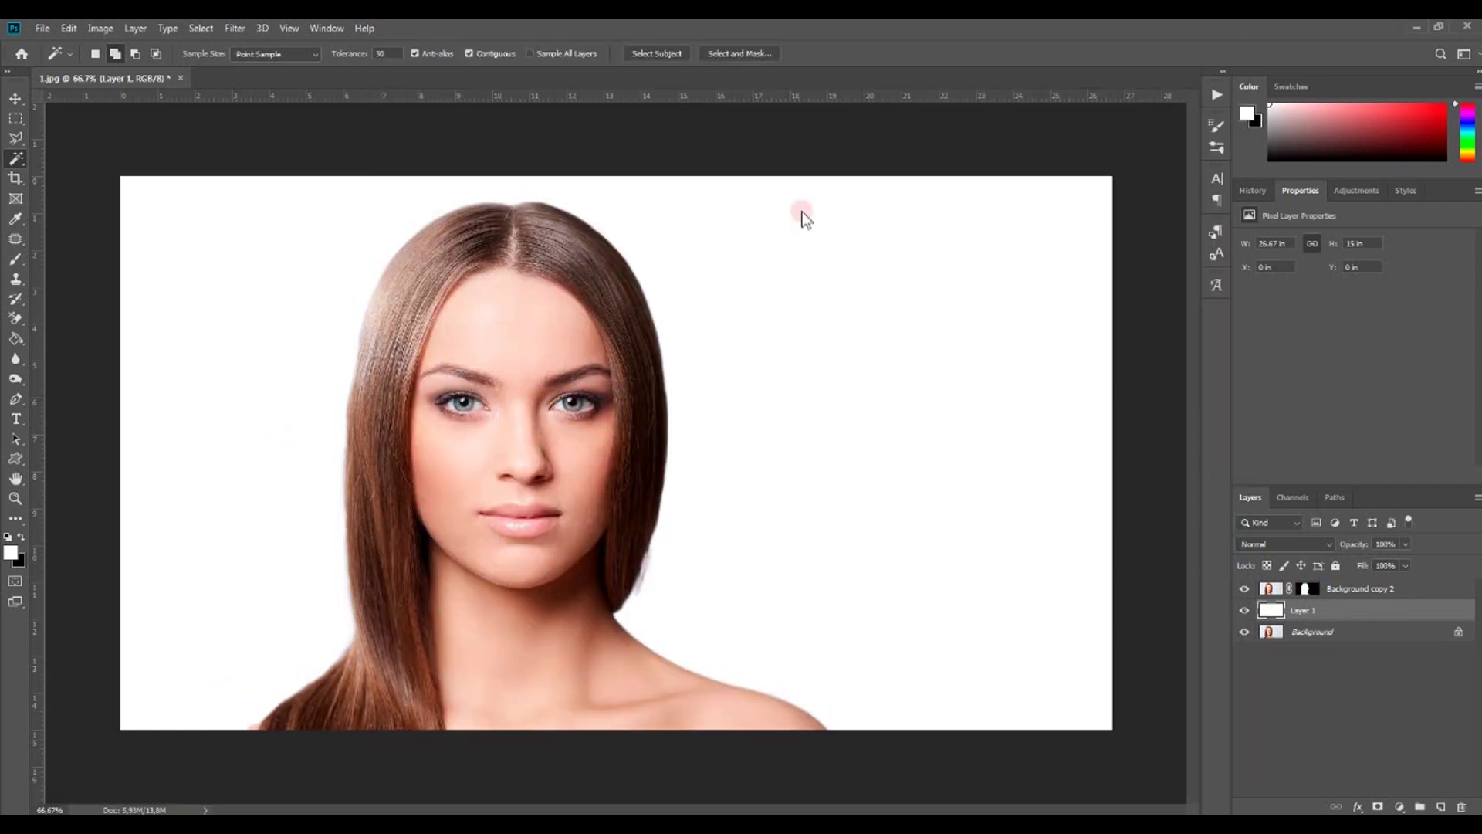
key("Return")
left_click(1245, 589)
left_click_drag(1351, 589, 1362, 647)
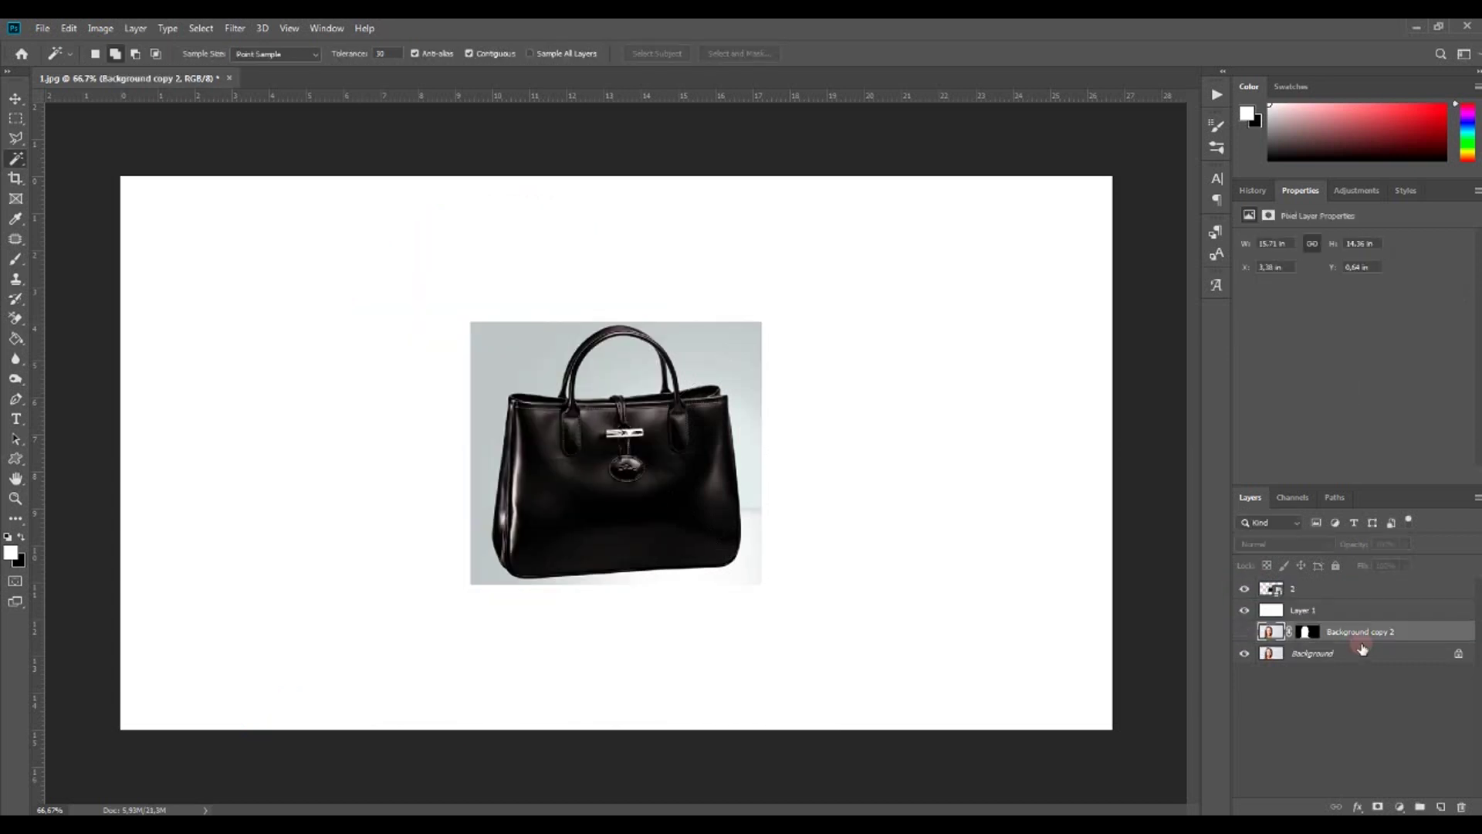
left_click(1336, 592)
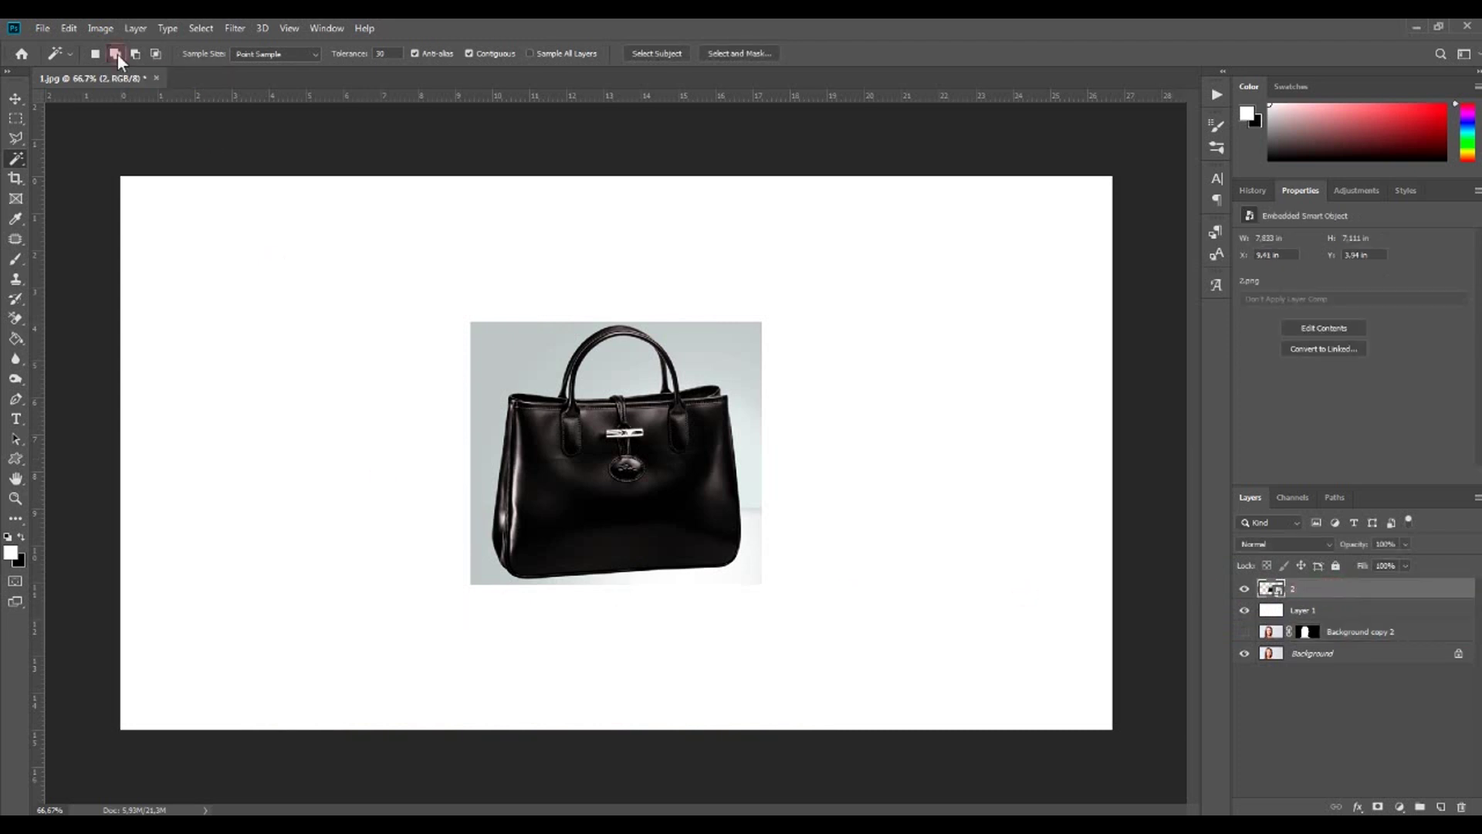
- Enlarge the handbag proportionally with Free Transform from opposite corners and commit
left_click(76, 34)
left_click(116, 335)
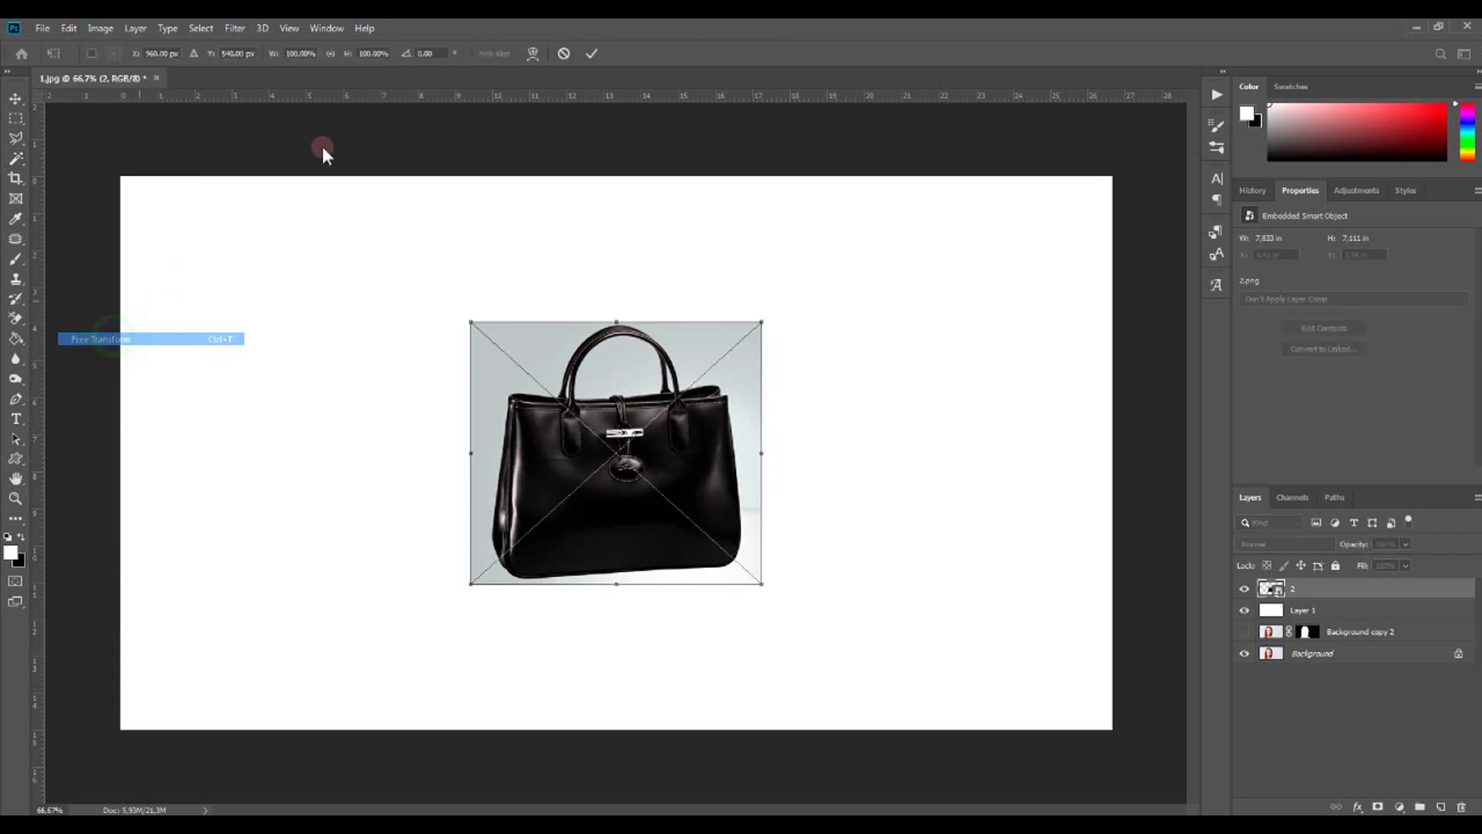
left_click(331, 54)
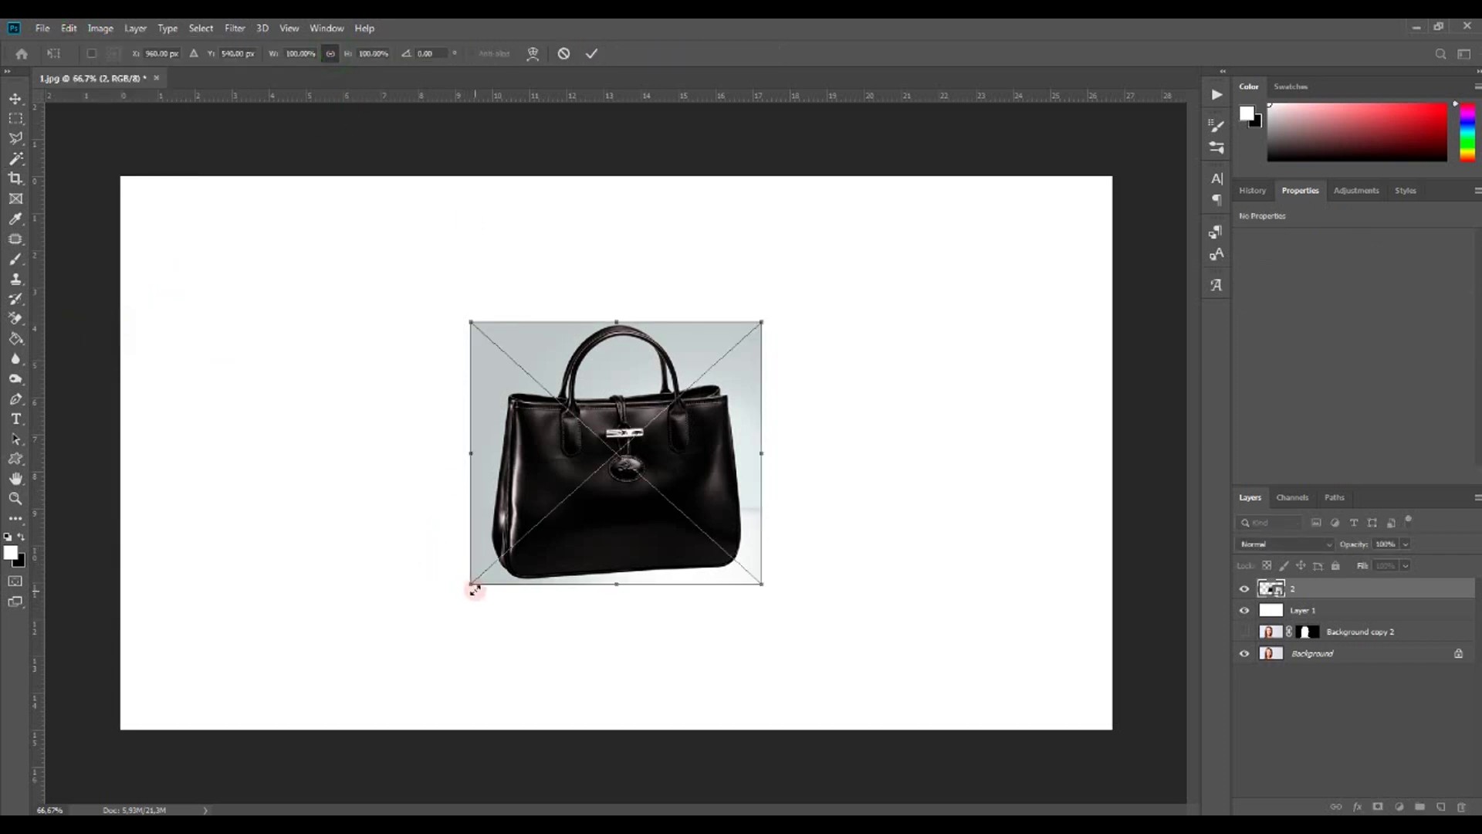
left_click_drag(472, 586, 390, 652)
left_click_drag(755, 321, 852, 284)
left_click(592, 54)
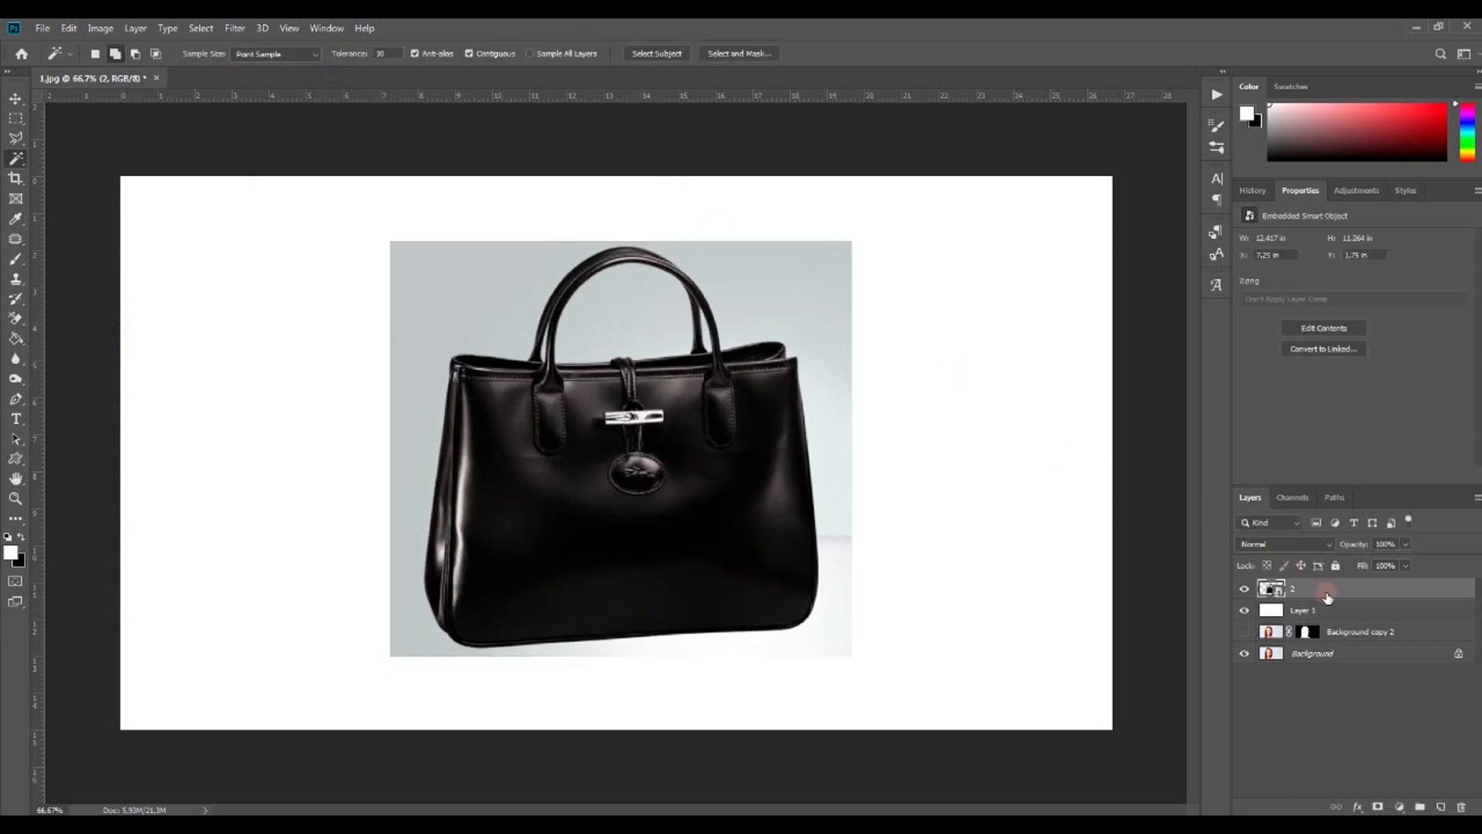
left_click(1399, 807)
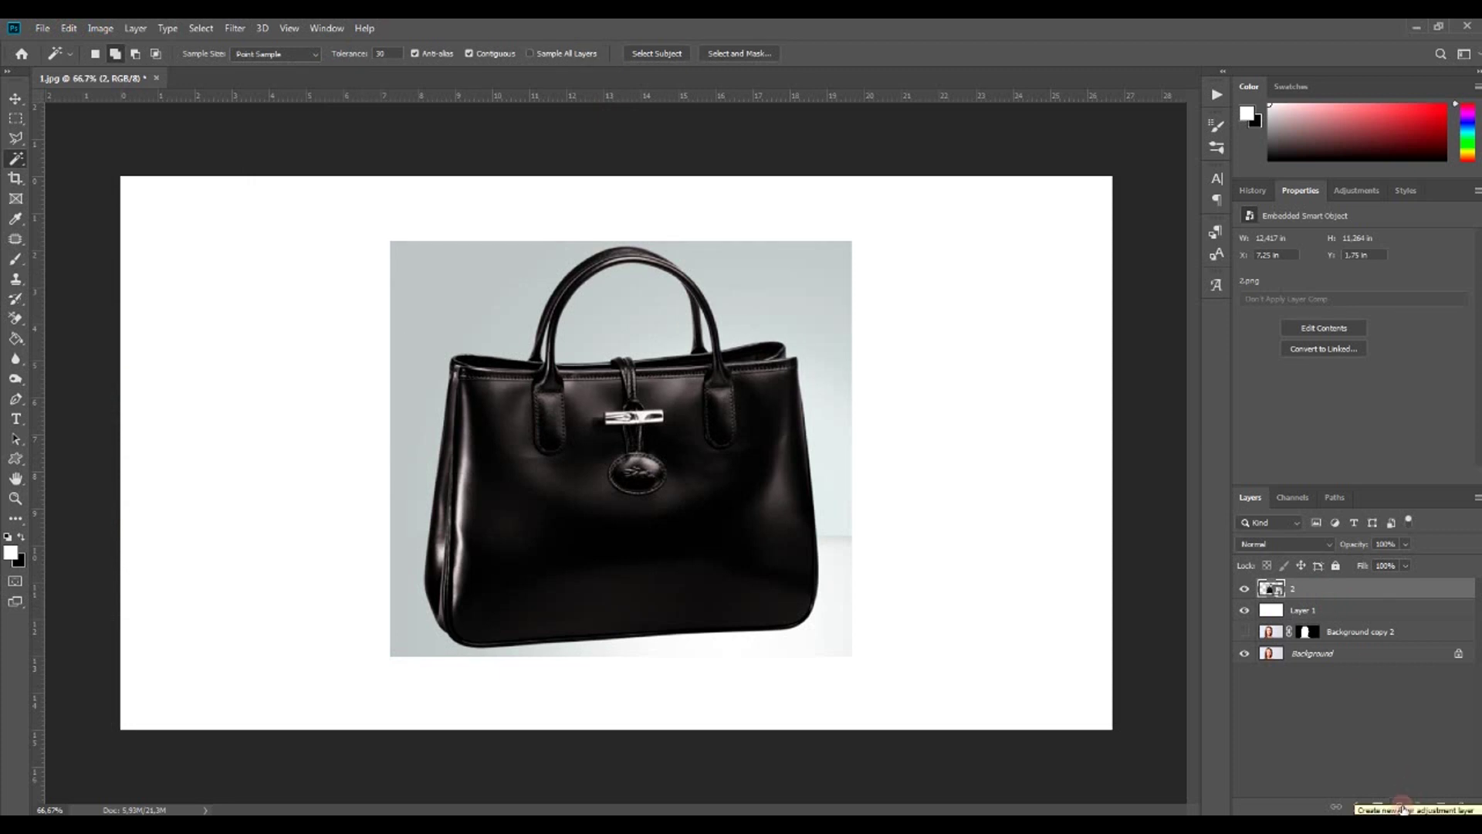
- Apply Levels to the handbag smart object with the highlight input set to 227
left_click(101, 29)
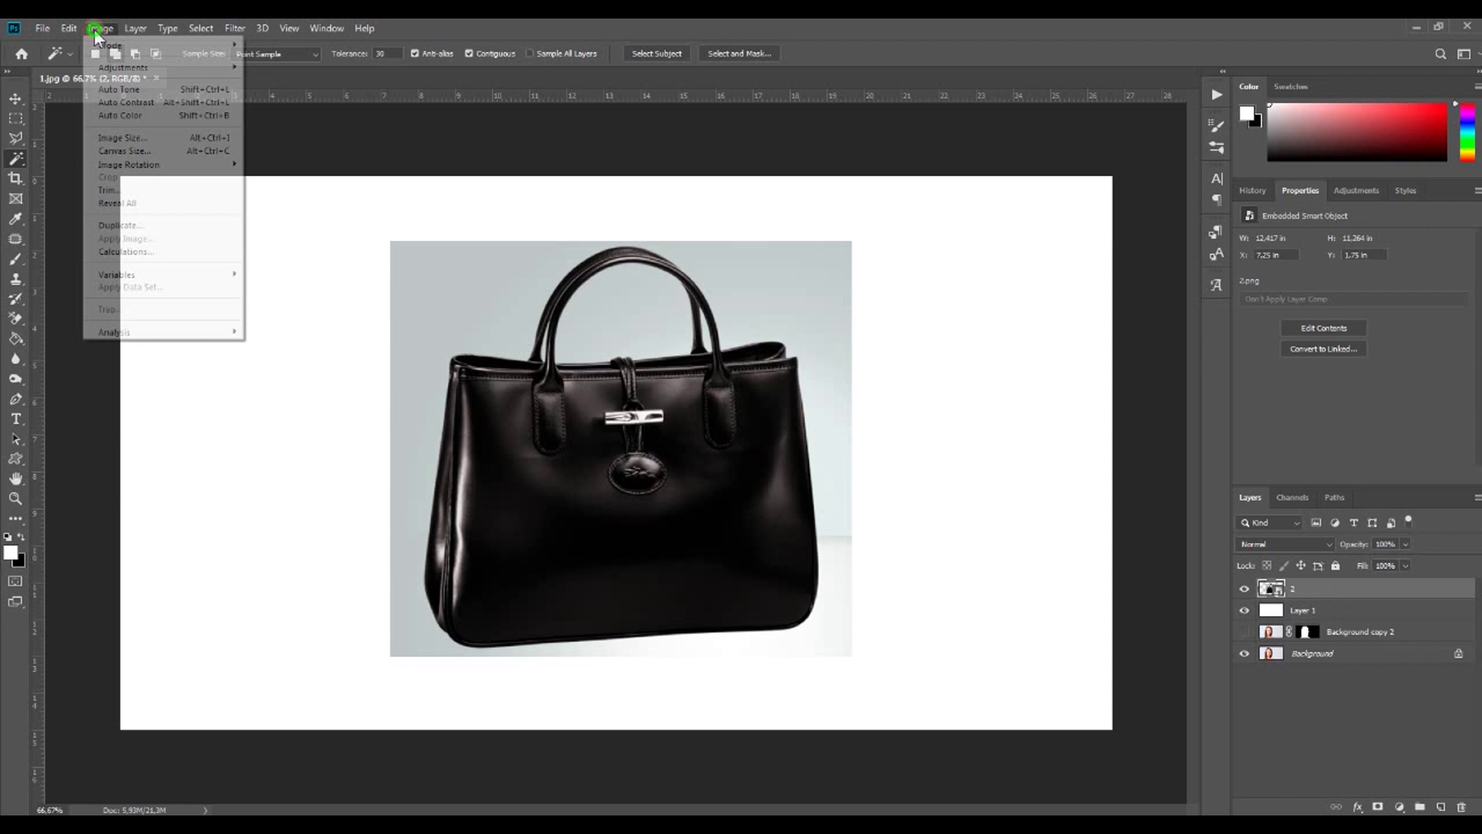
left_click(104, 70)
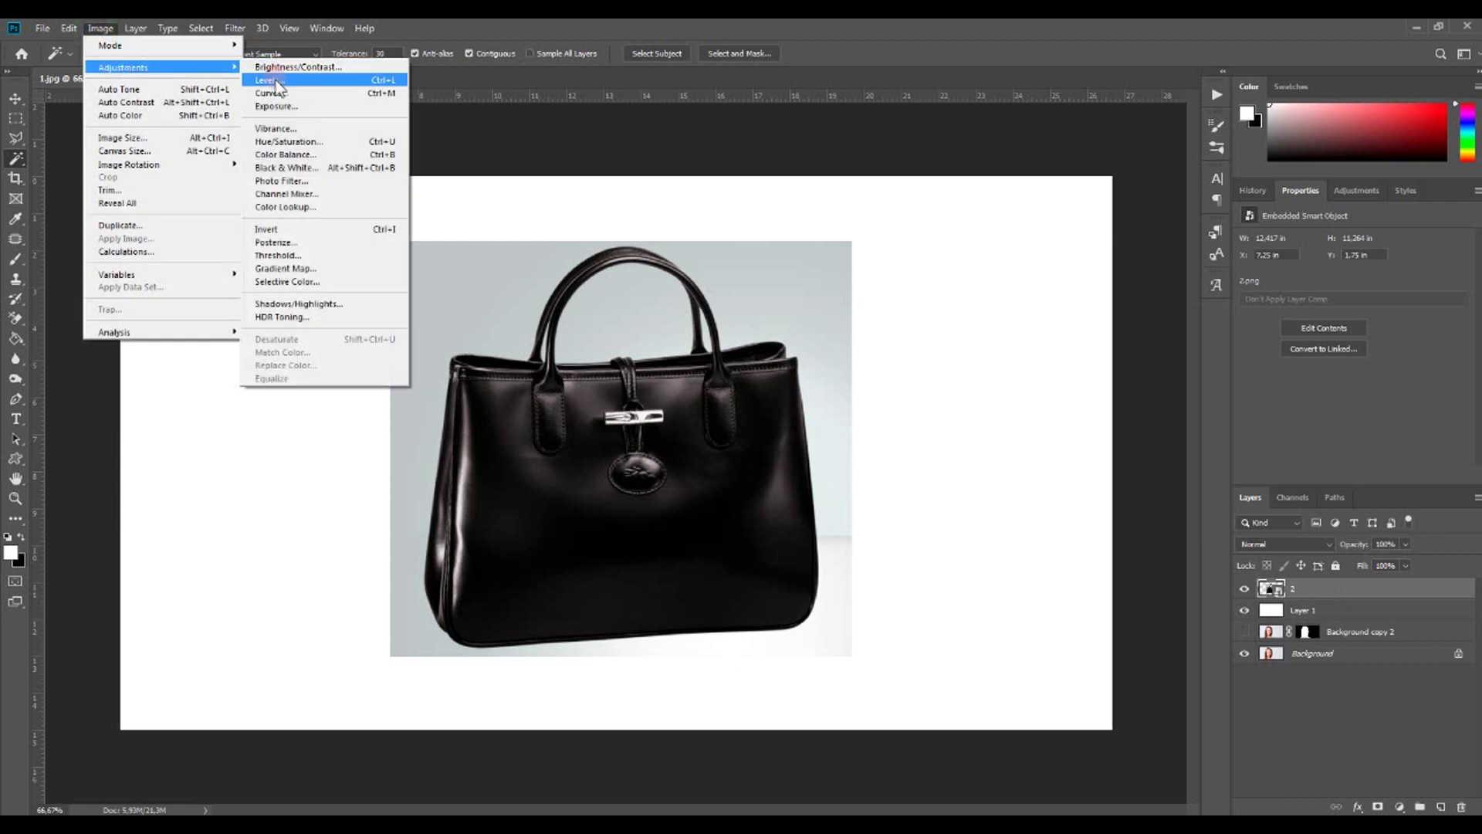
left_click(270, 80)
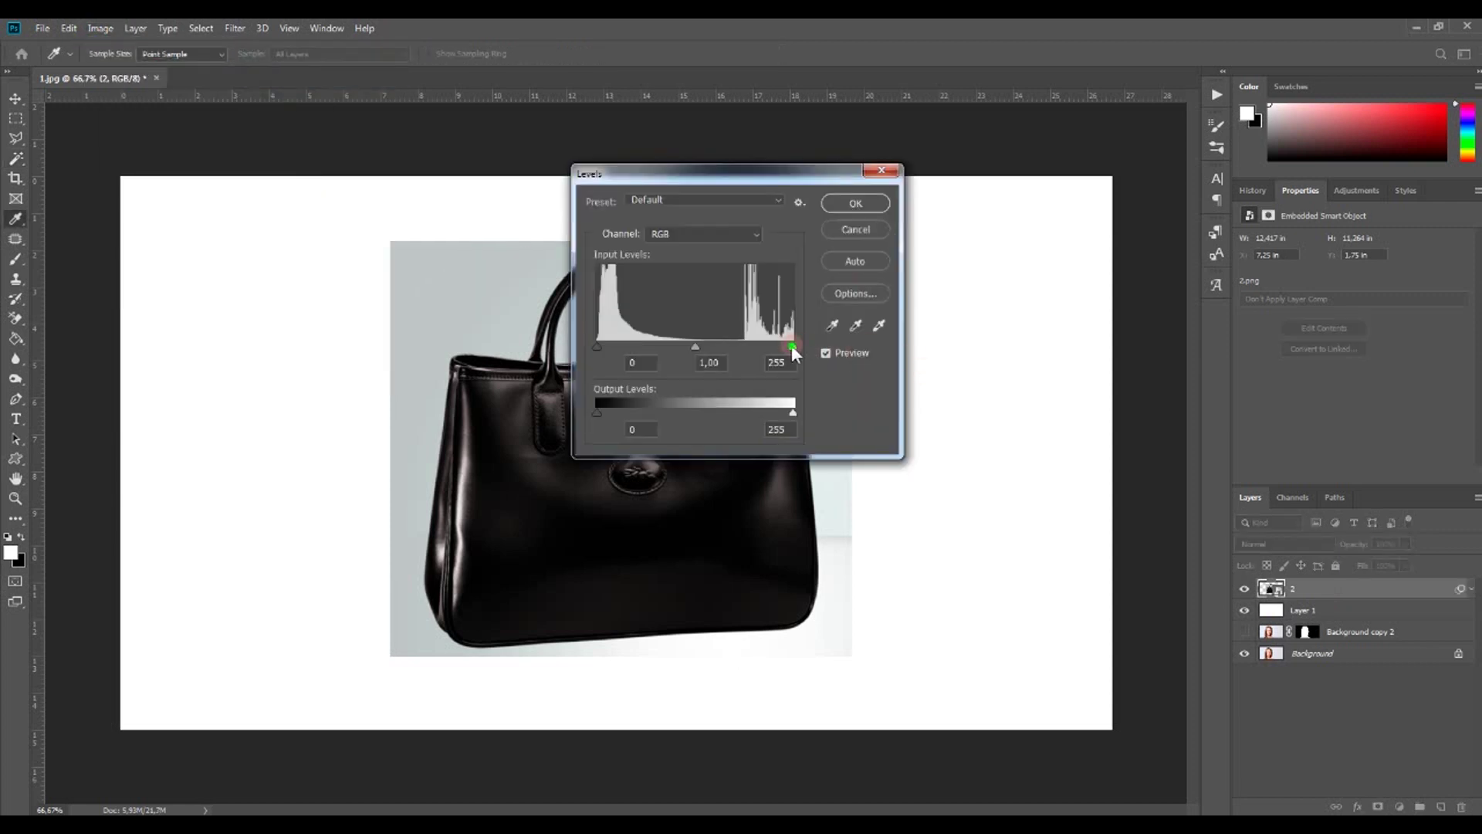
left_click_drag(793, 347, 771, 347)
left_click_drag(856, 179, 1161, 185)
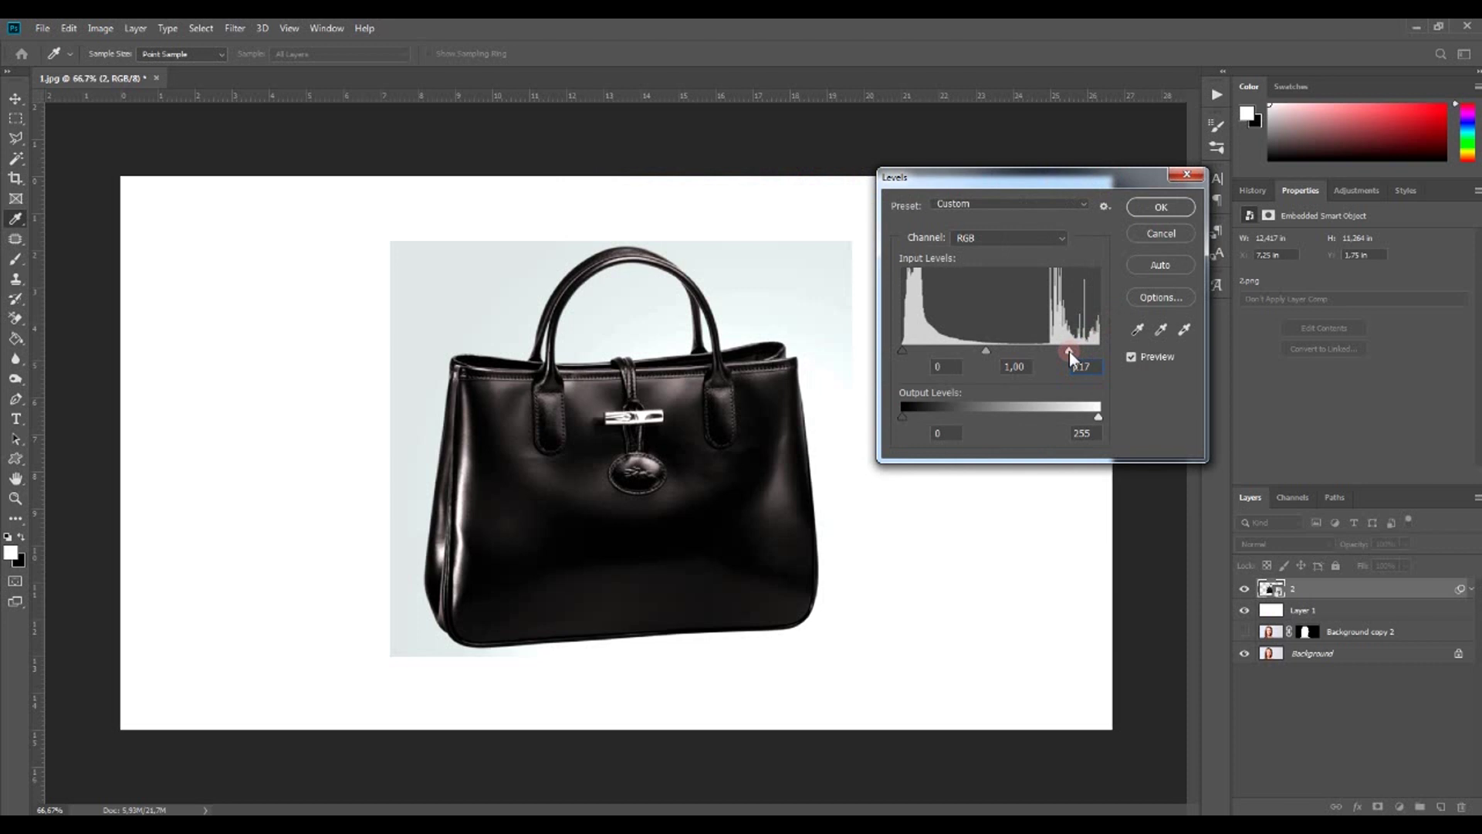
left_click(1159, 206)
- Apply Curves to the handbag, adding points and pulling the white point left until backdrop whitens
key("w")
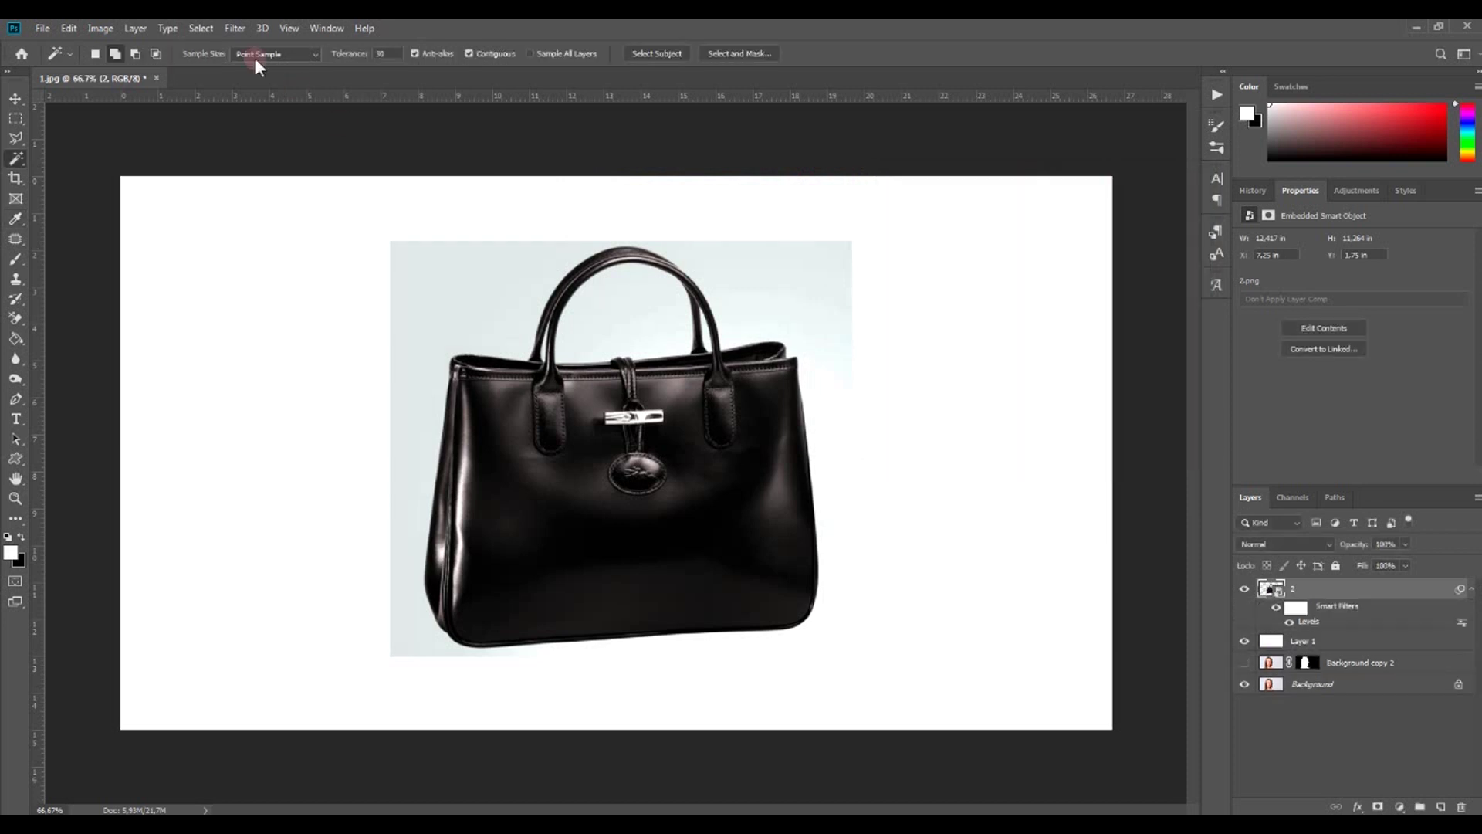
left_click(101, 28)
mouse_move(124, 67)
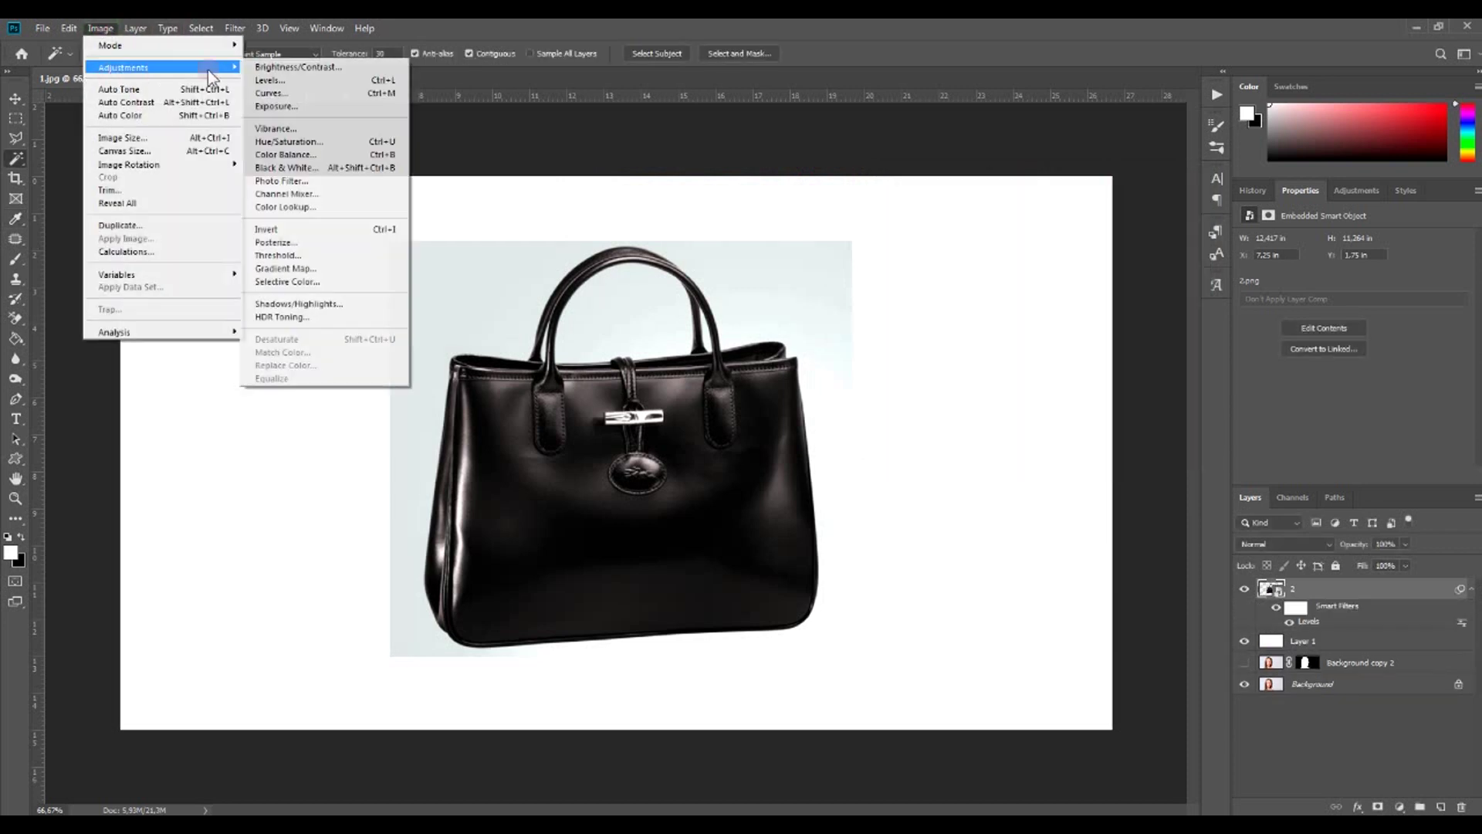
left_click(292, 94)
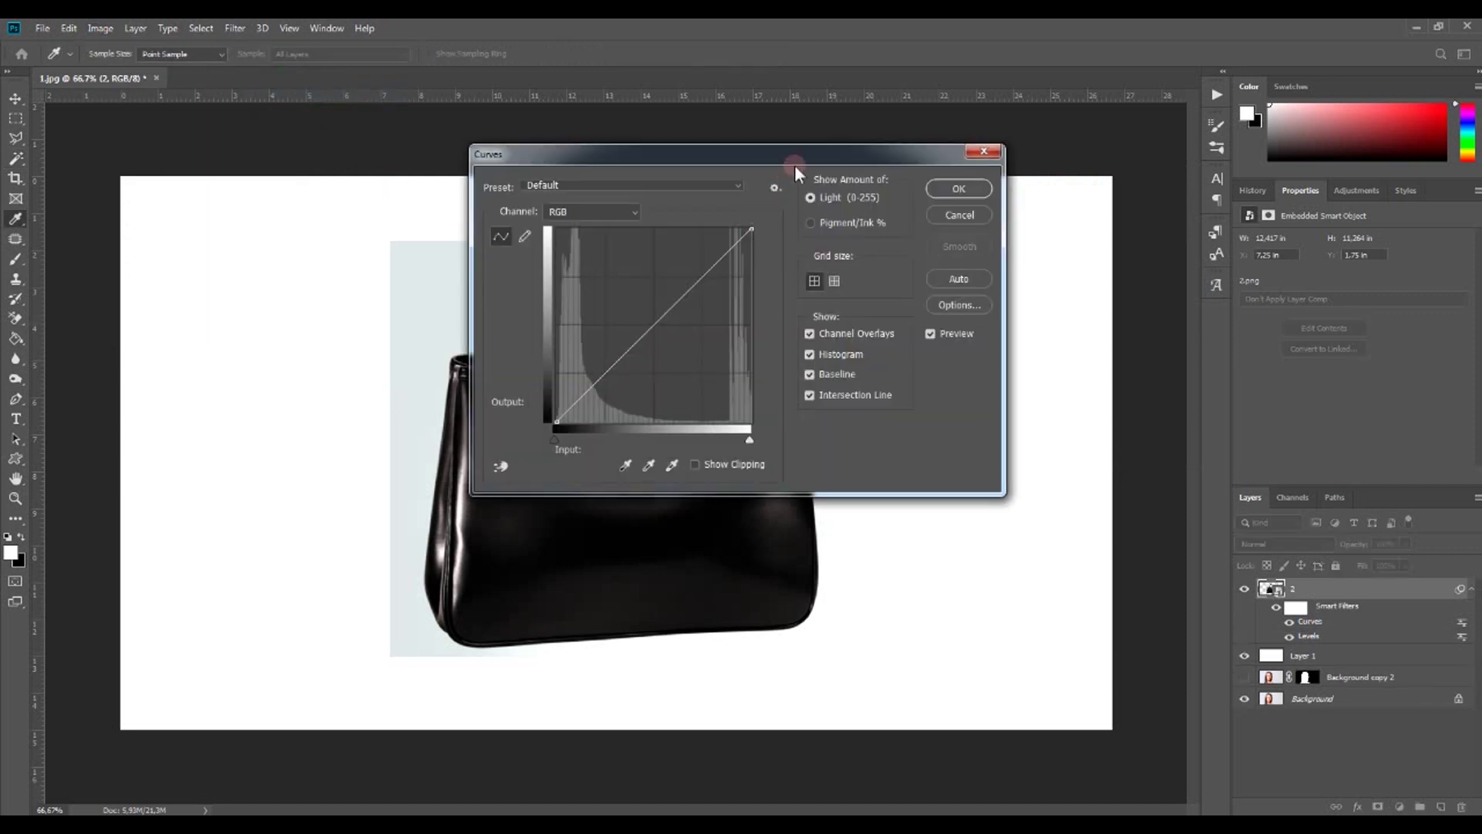
left_click_drag(794, 165, 1237, 175)
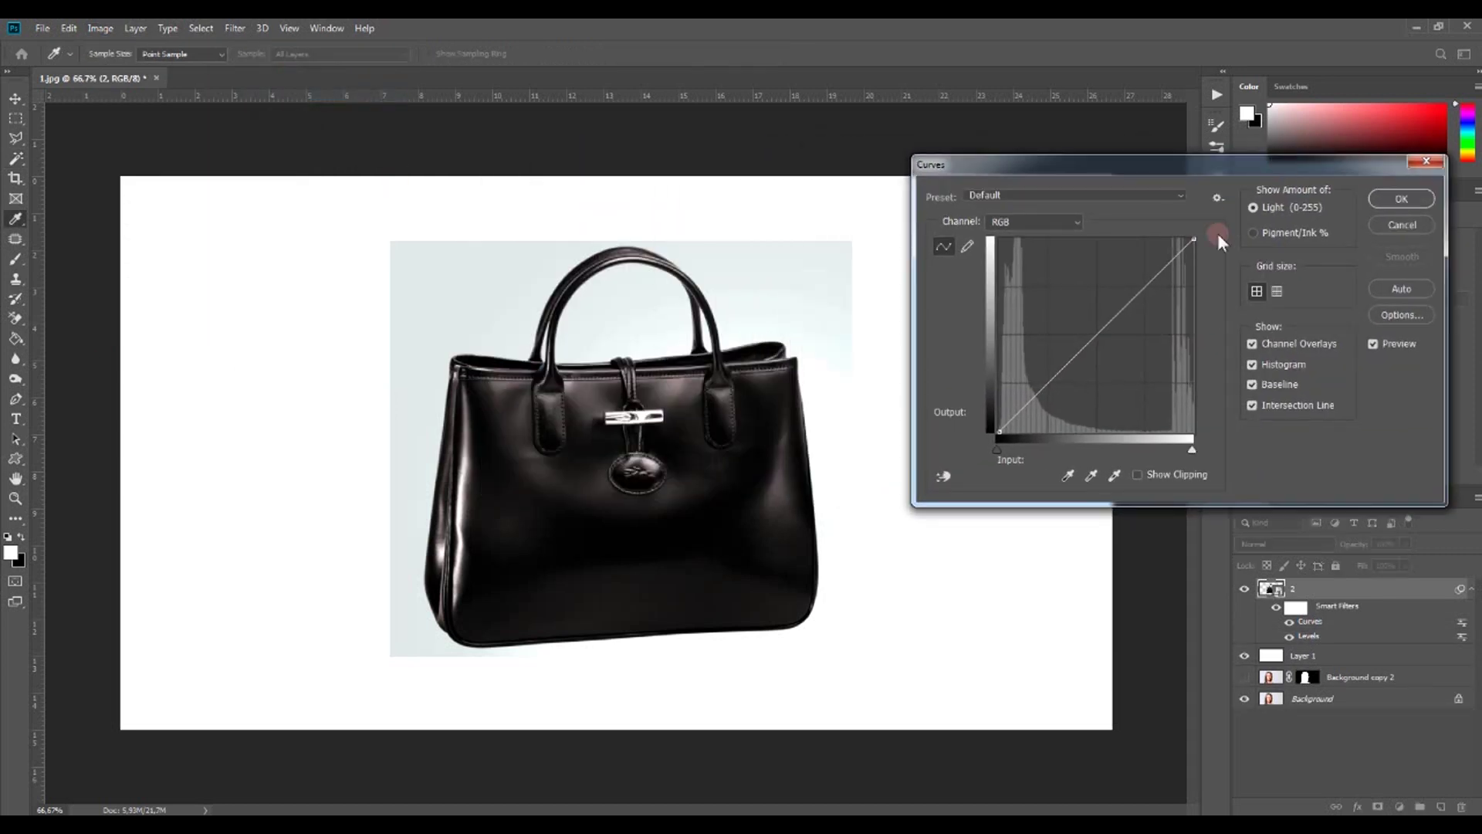
left_click(1097, 333)
left_click(1065, 364)
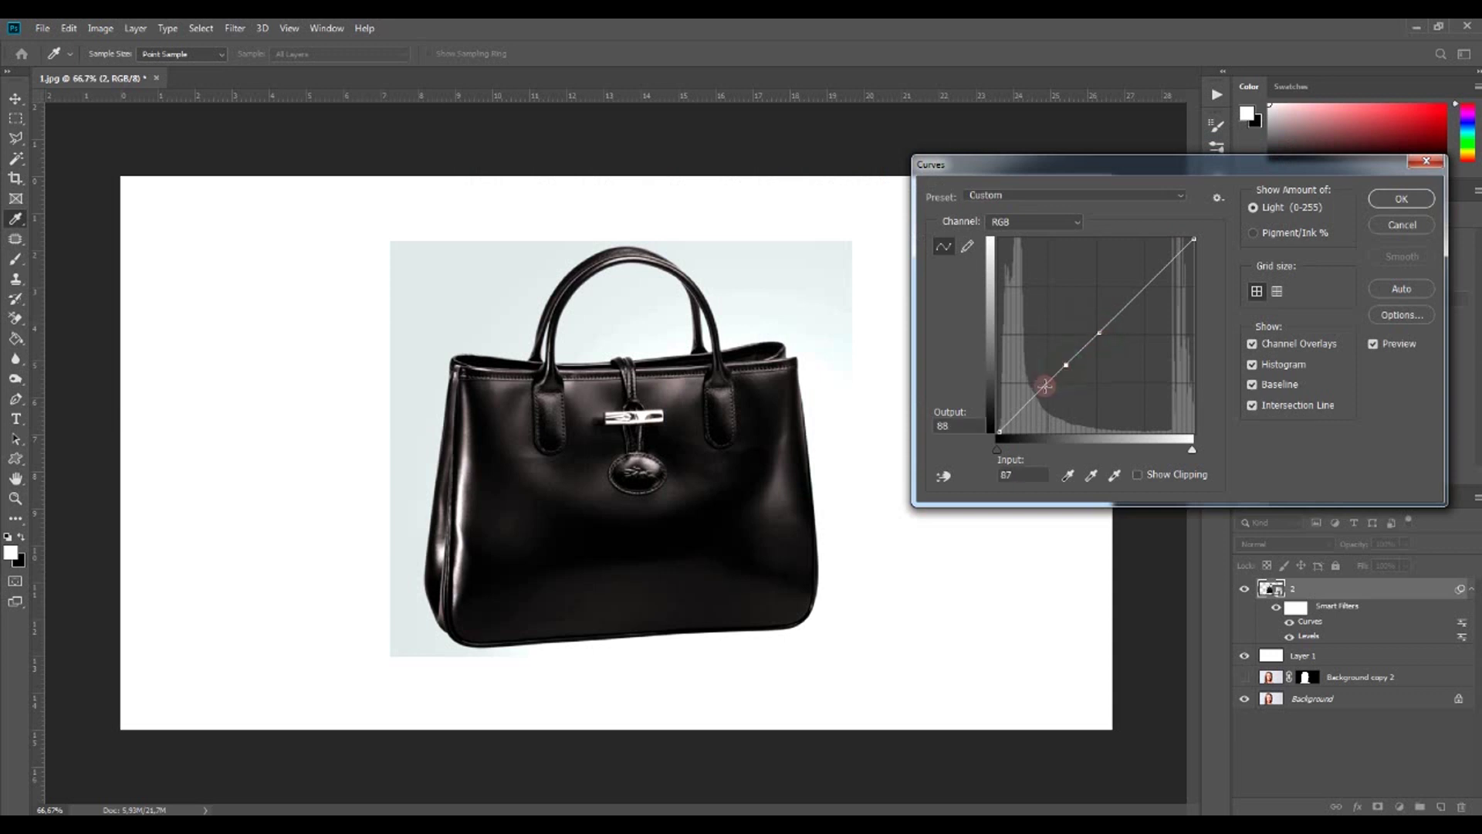
left_click(1045, 383)
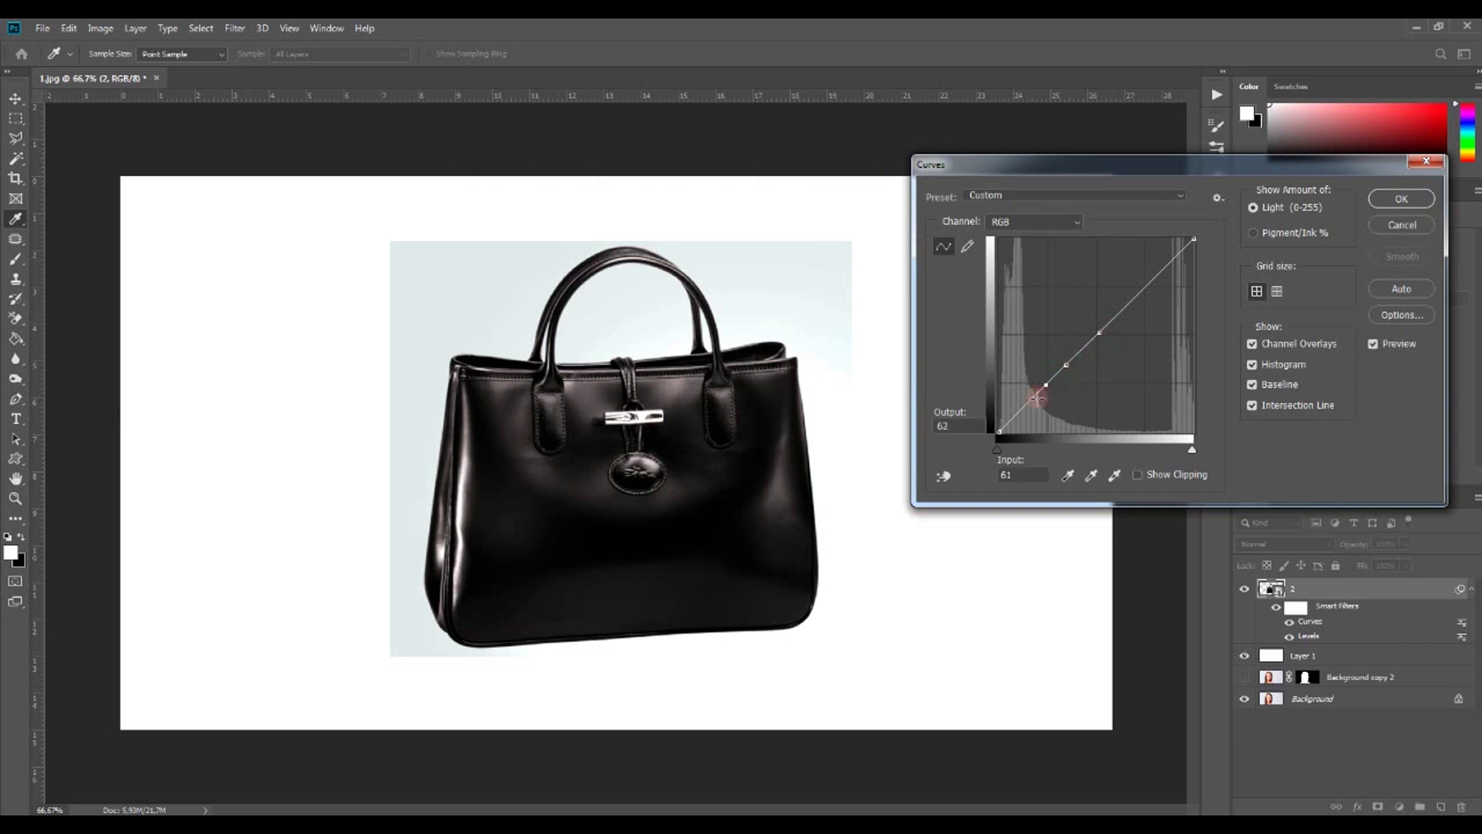
left_click(1127, 305)
left_click_drag(1194, 239, 1166, 233)
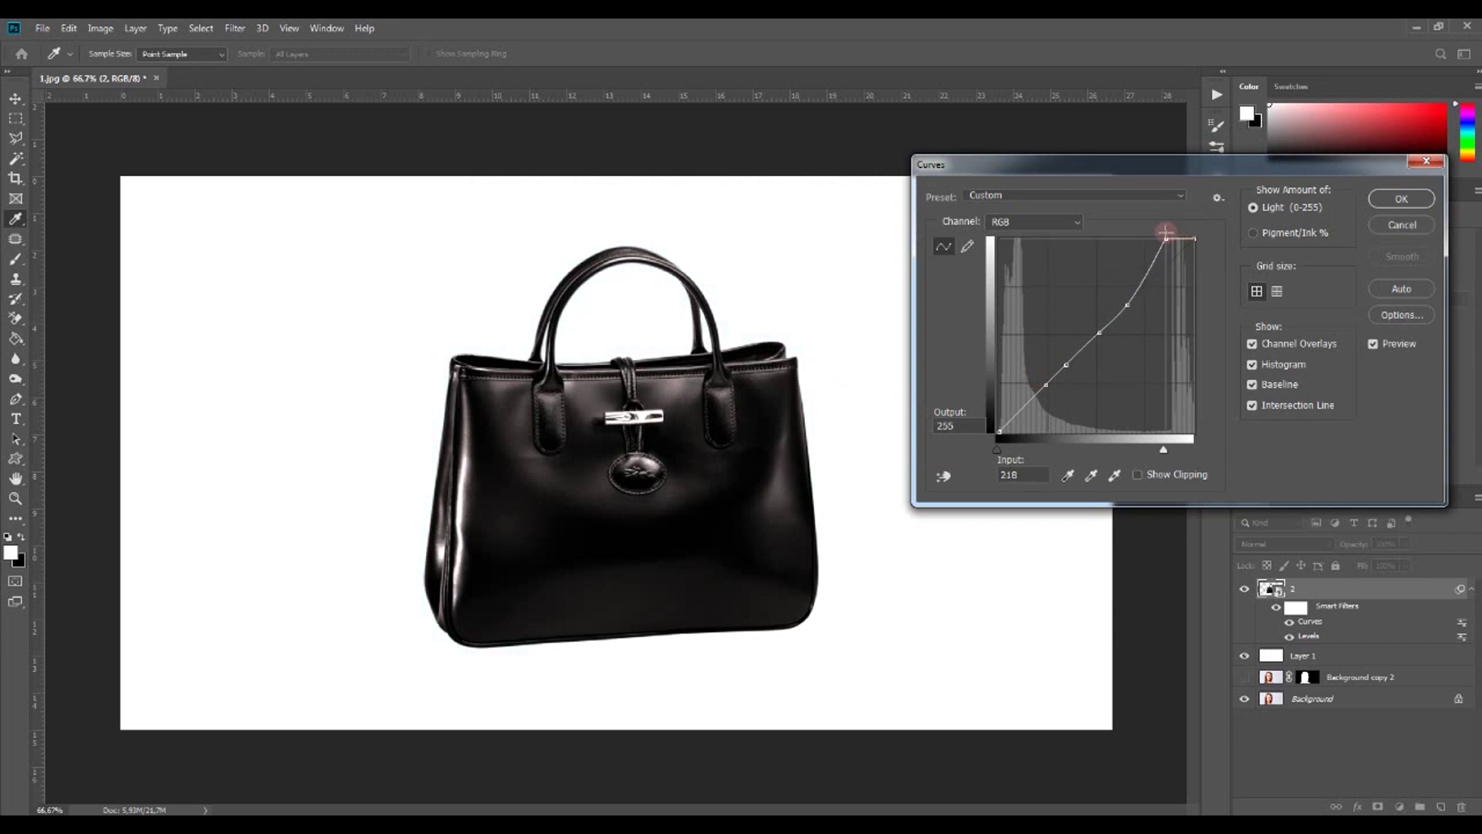
left_click(1371, 202)
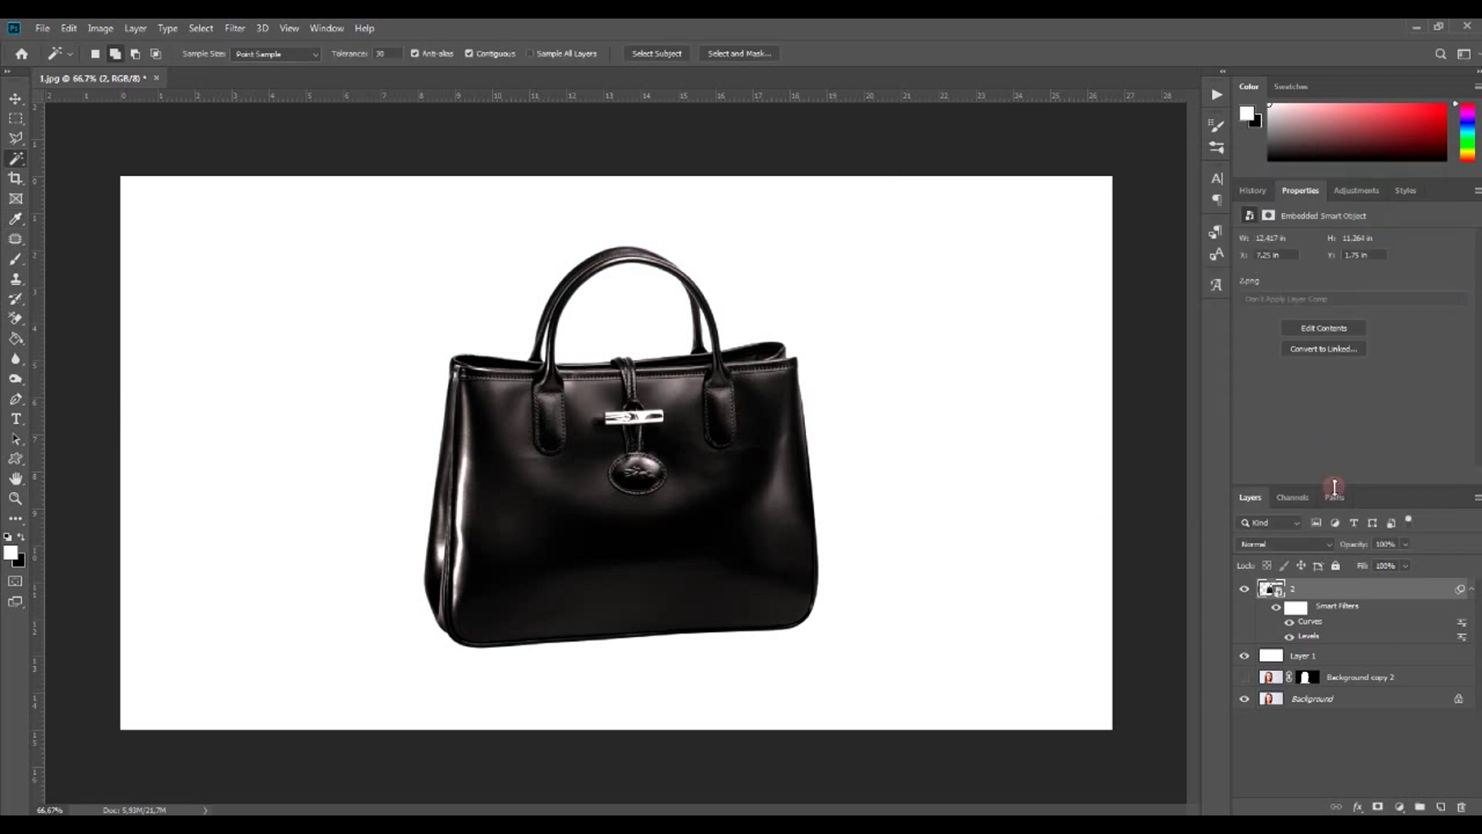
- Toggle the handbag layer's visibility to compare and collapse its filter list
left_click(1245, 590)
left_click(1471, 591)
left_click(1425, 587)
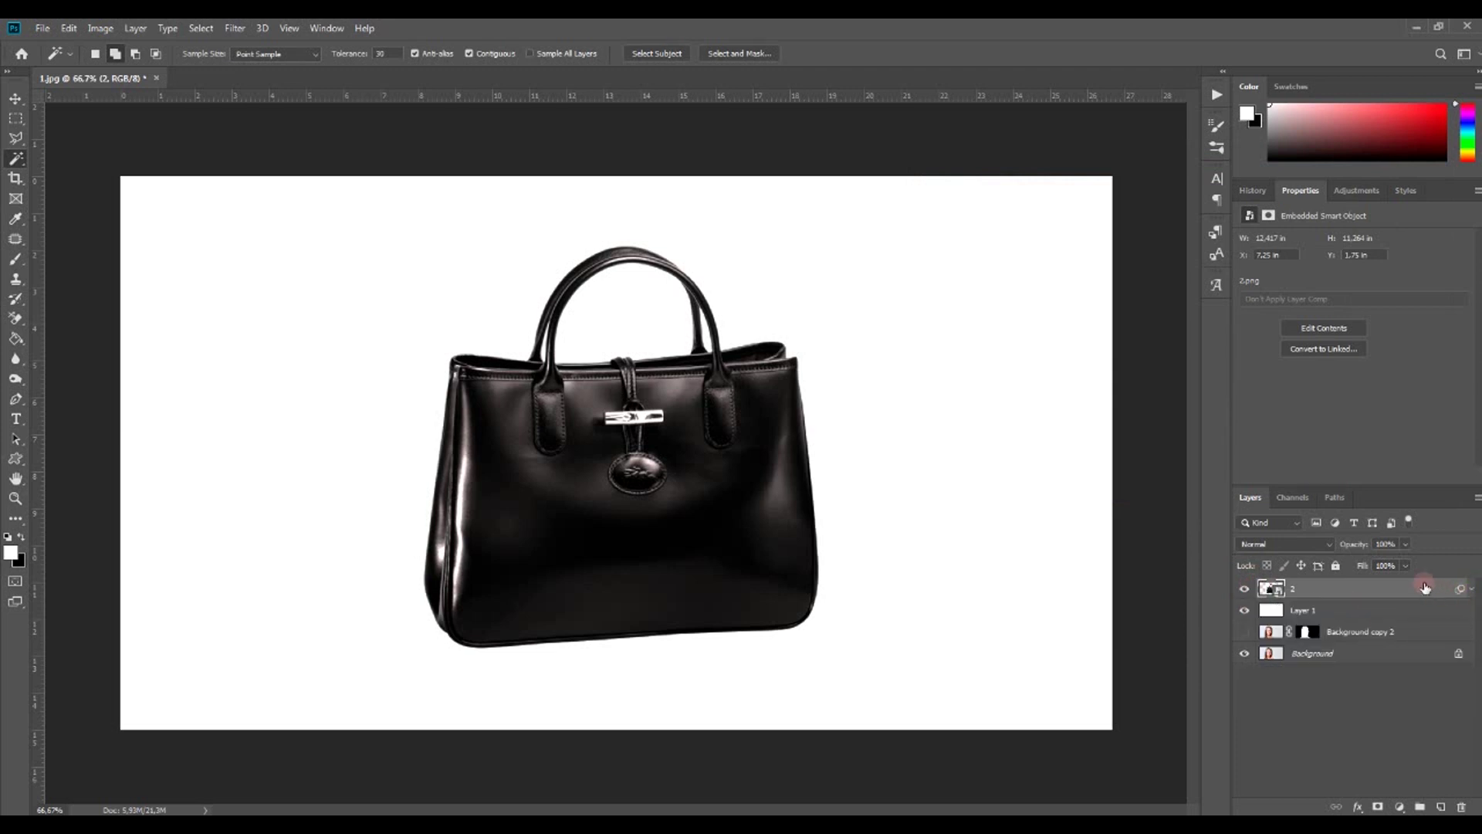
- Move the handbag below Layer 1, then place and commit 3.jpg above Layer 1
left_click_drag(1424, 587, 1422, 621)
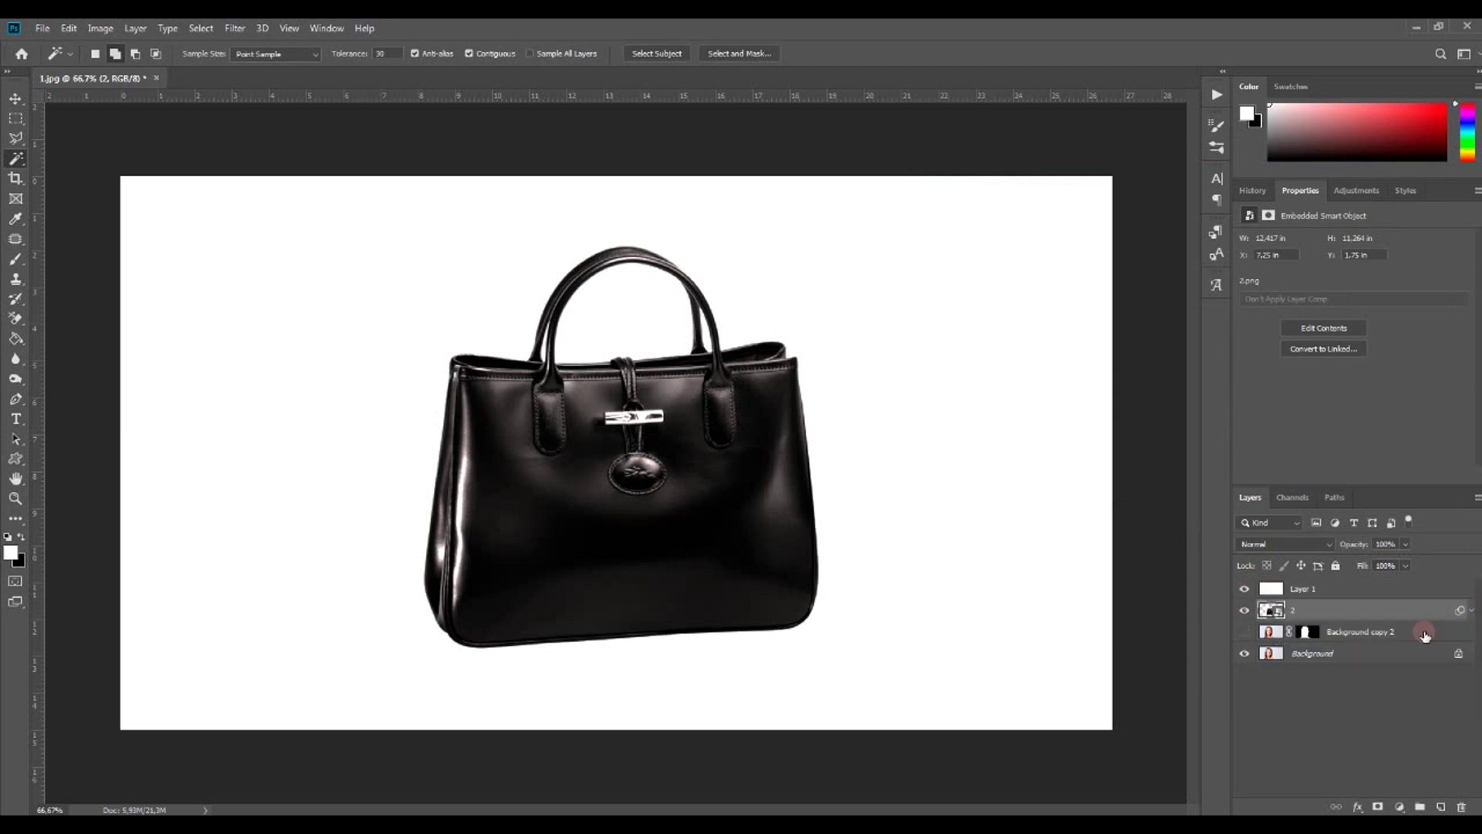
left_click(1295, 612)
key("alt+bracketright")
left_click(330, 800)
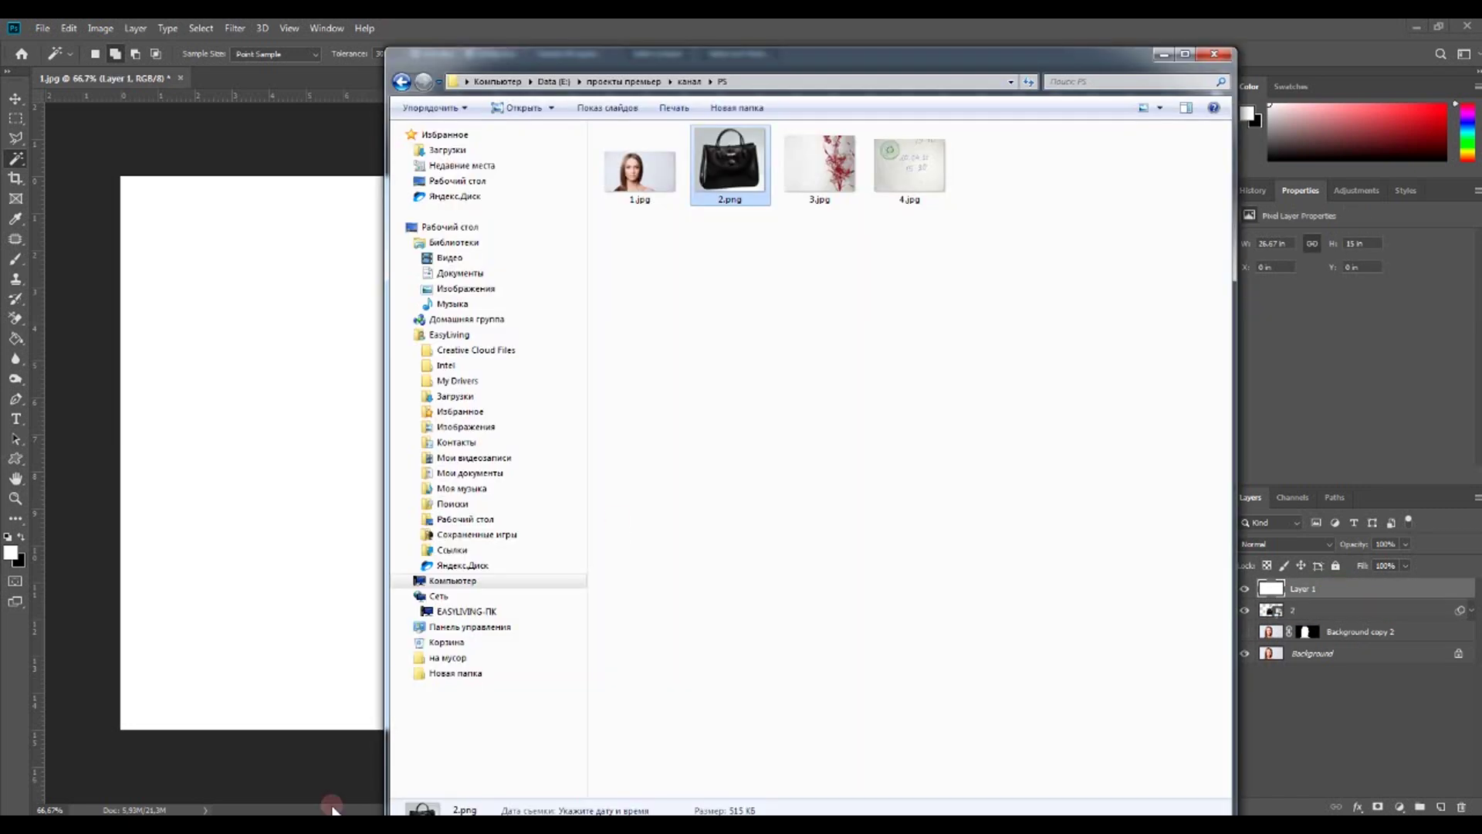
left_click_drag(820, 162, 301, 446)
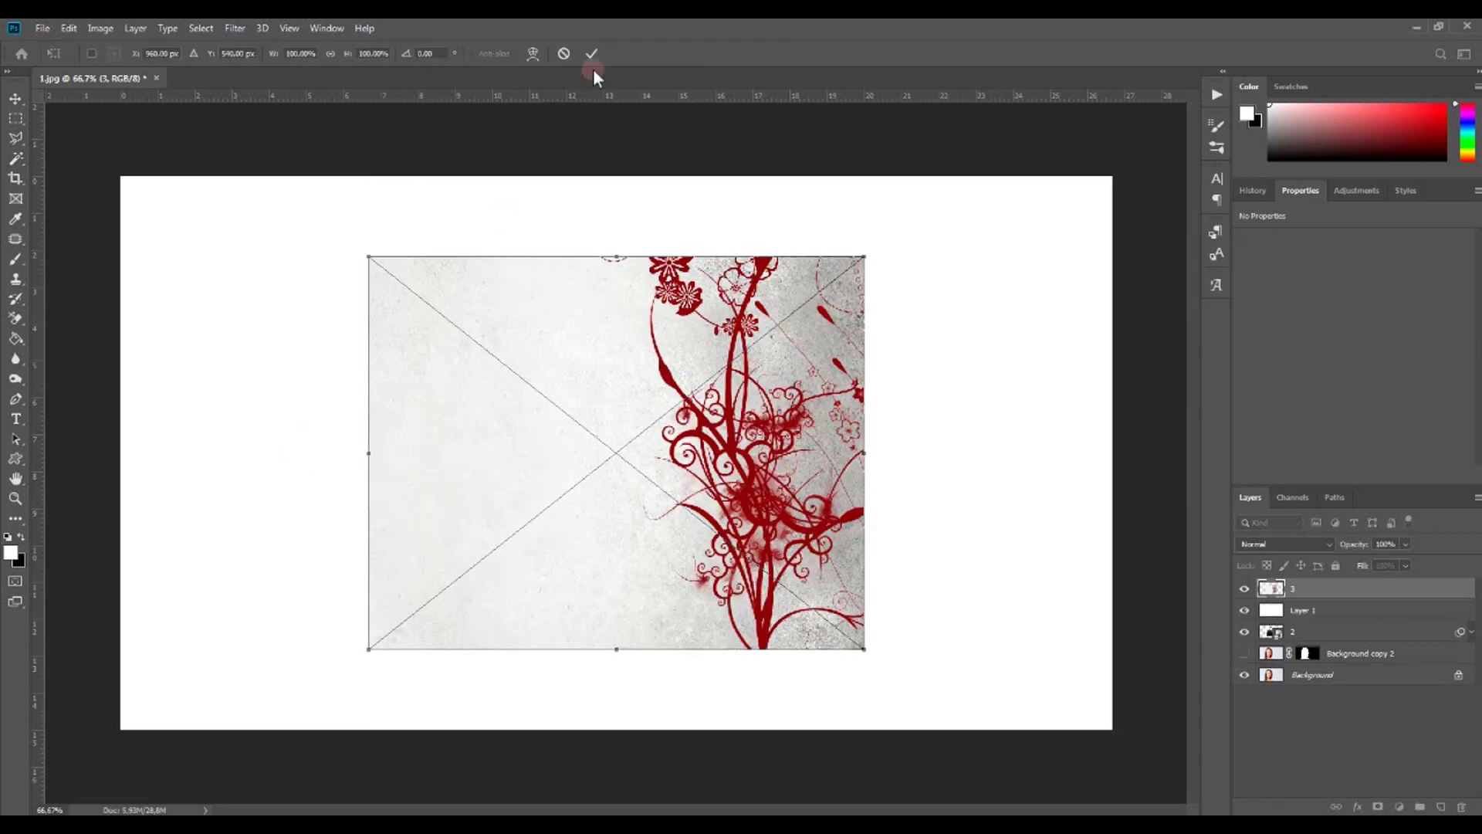
left_click(592, 54)
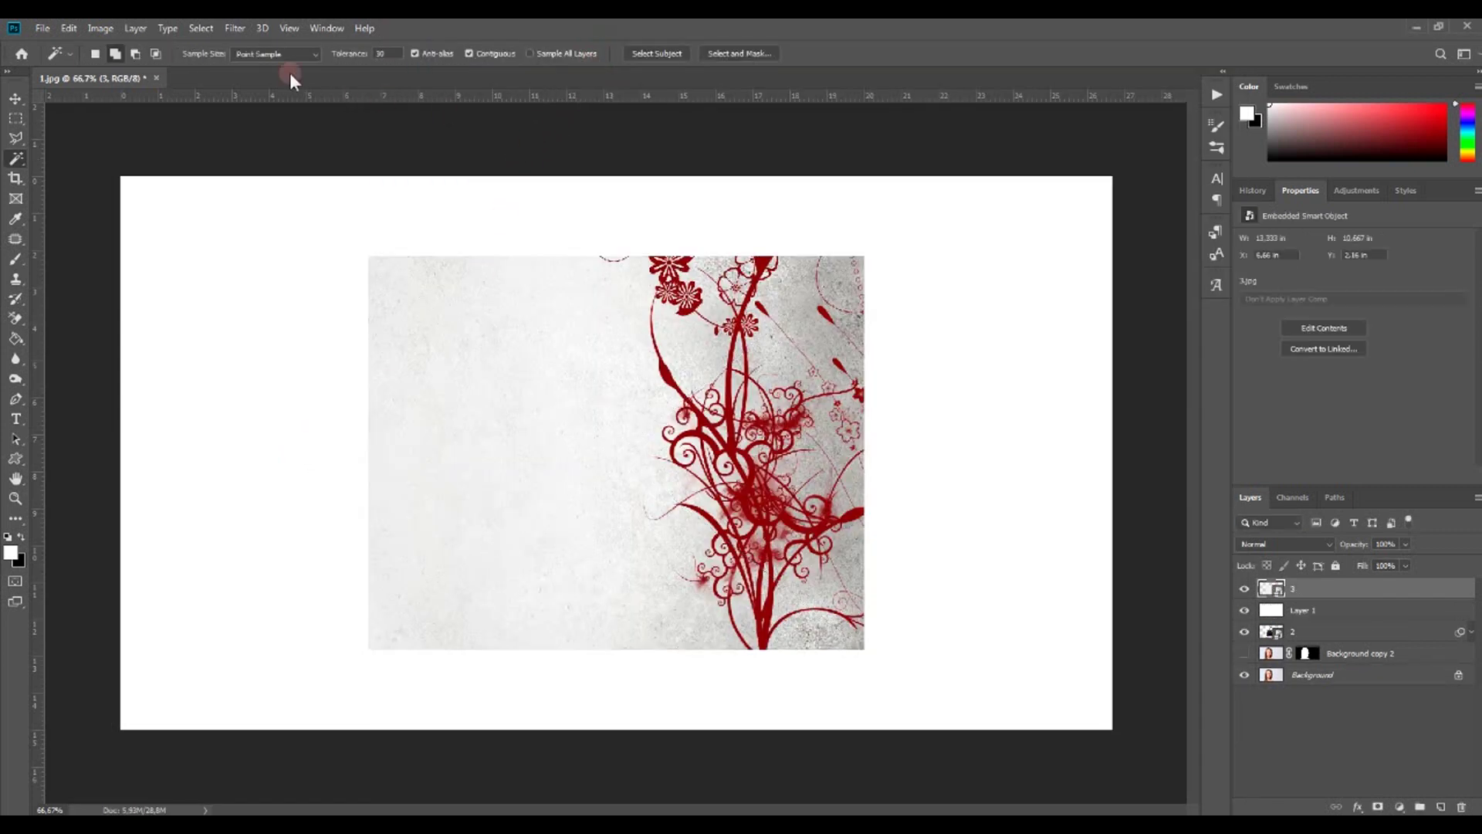
- Apply Levels to the flourish layer with the white input at 242
left_click(104, 29)
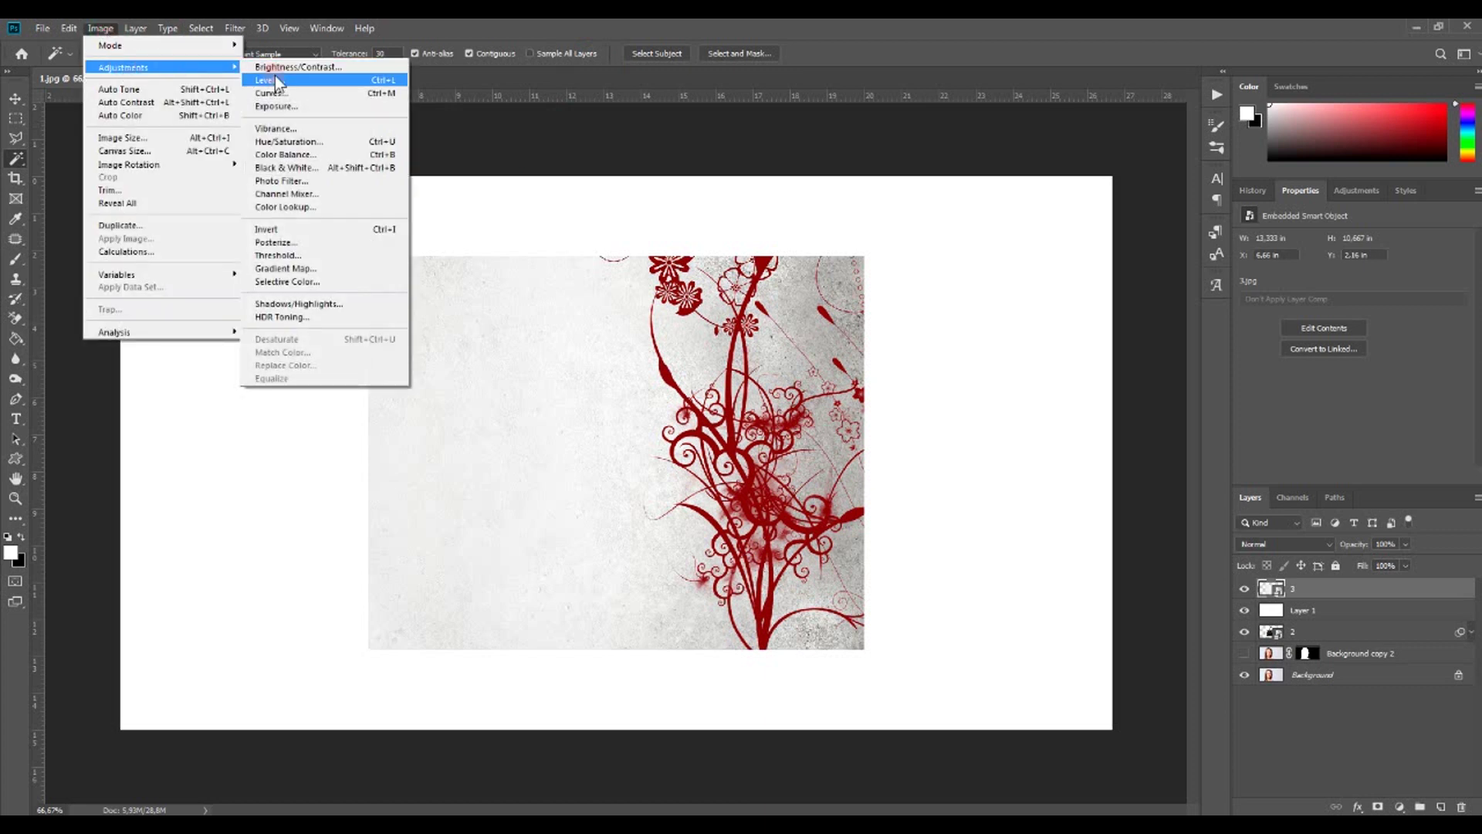
left_click(266, 80)
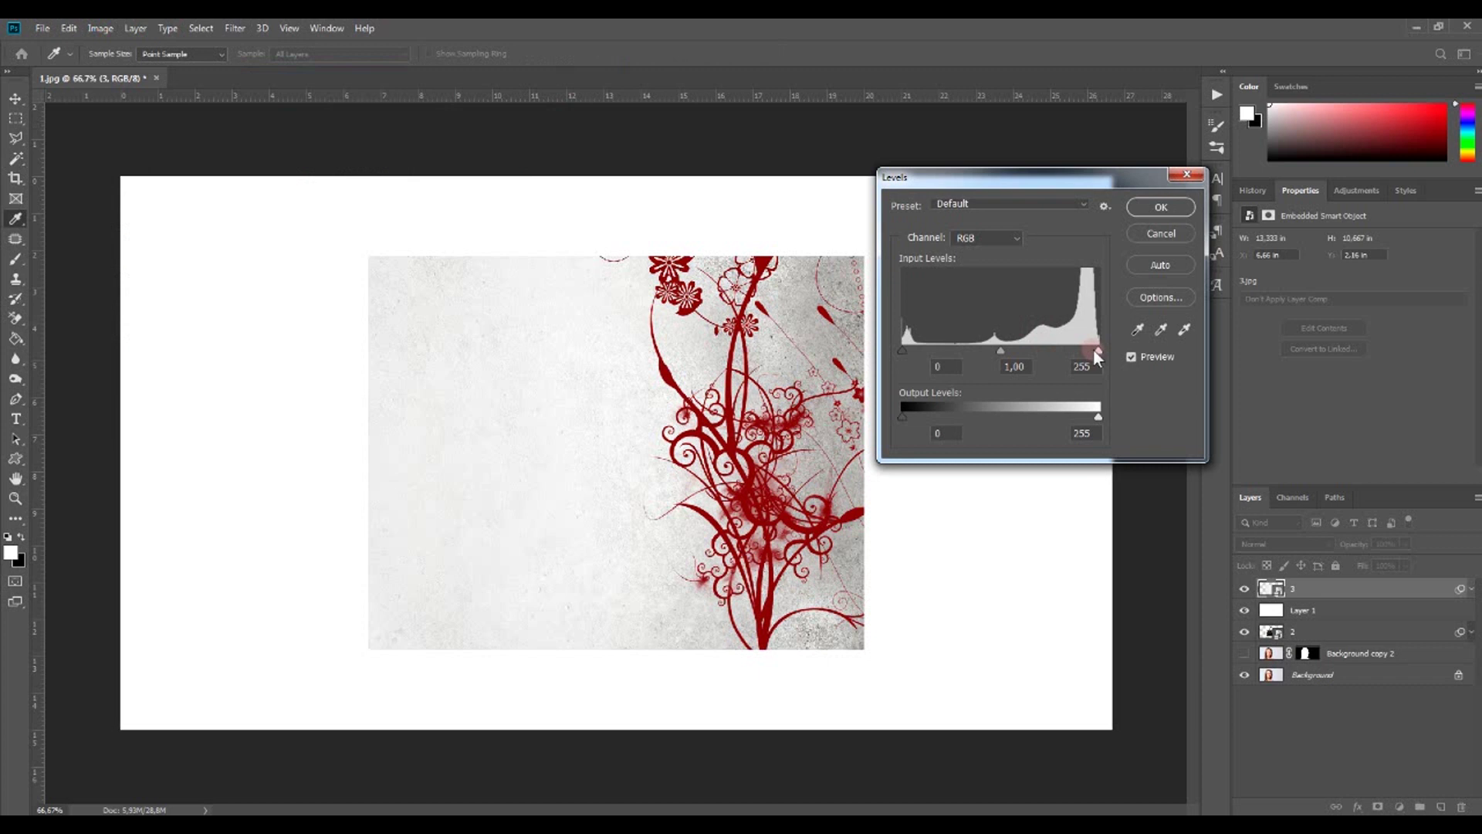
left_click_drag(1100, 352, 1089, 352)
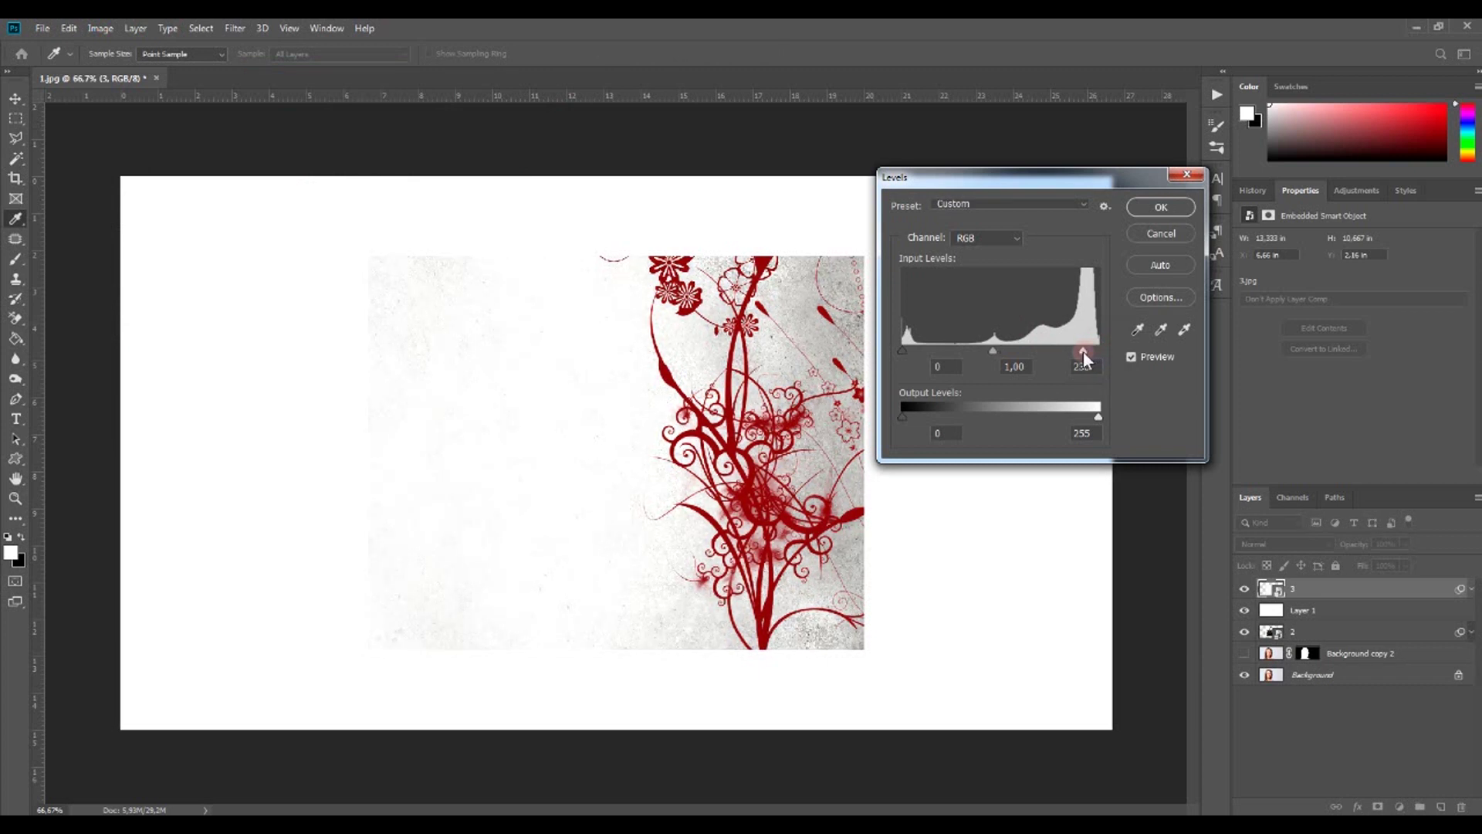
left_click(1150, 208)
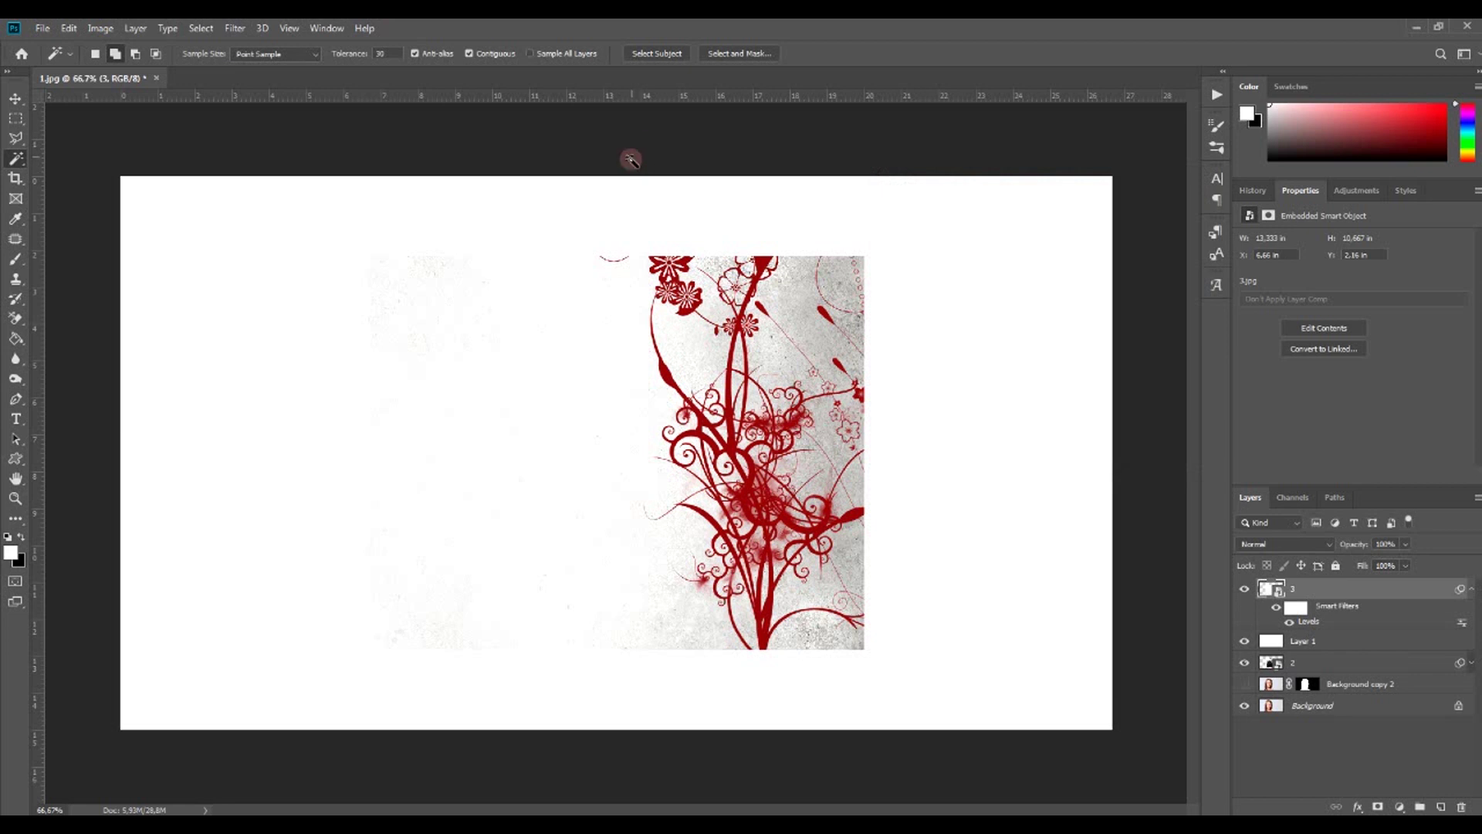
- Split the Blend If This Layer white slider leftward to hide the pale backdrop
double_click(1432, 591)
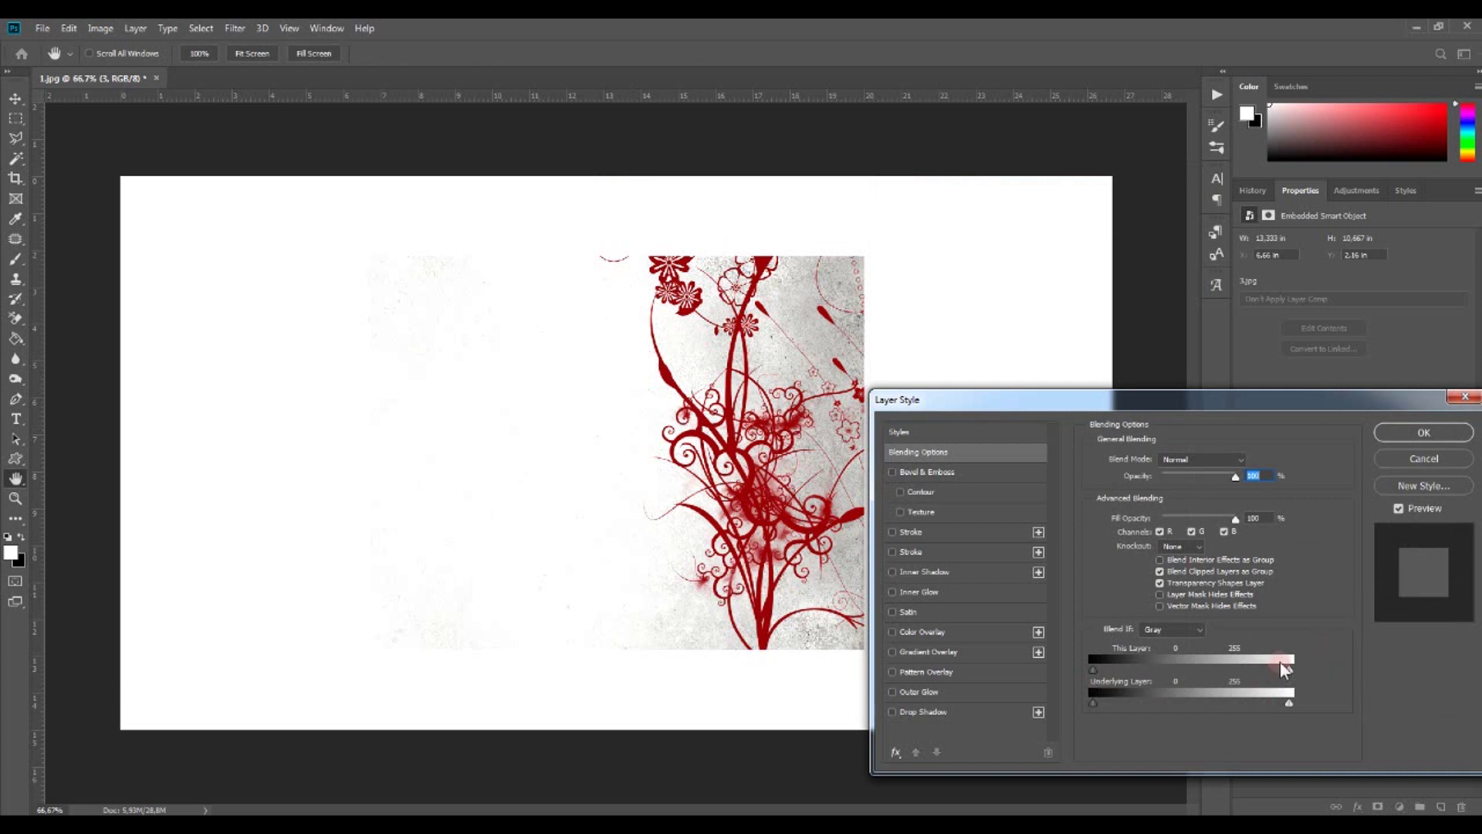
left_click_drag(1288, 669, 1263, 672)
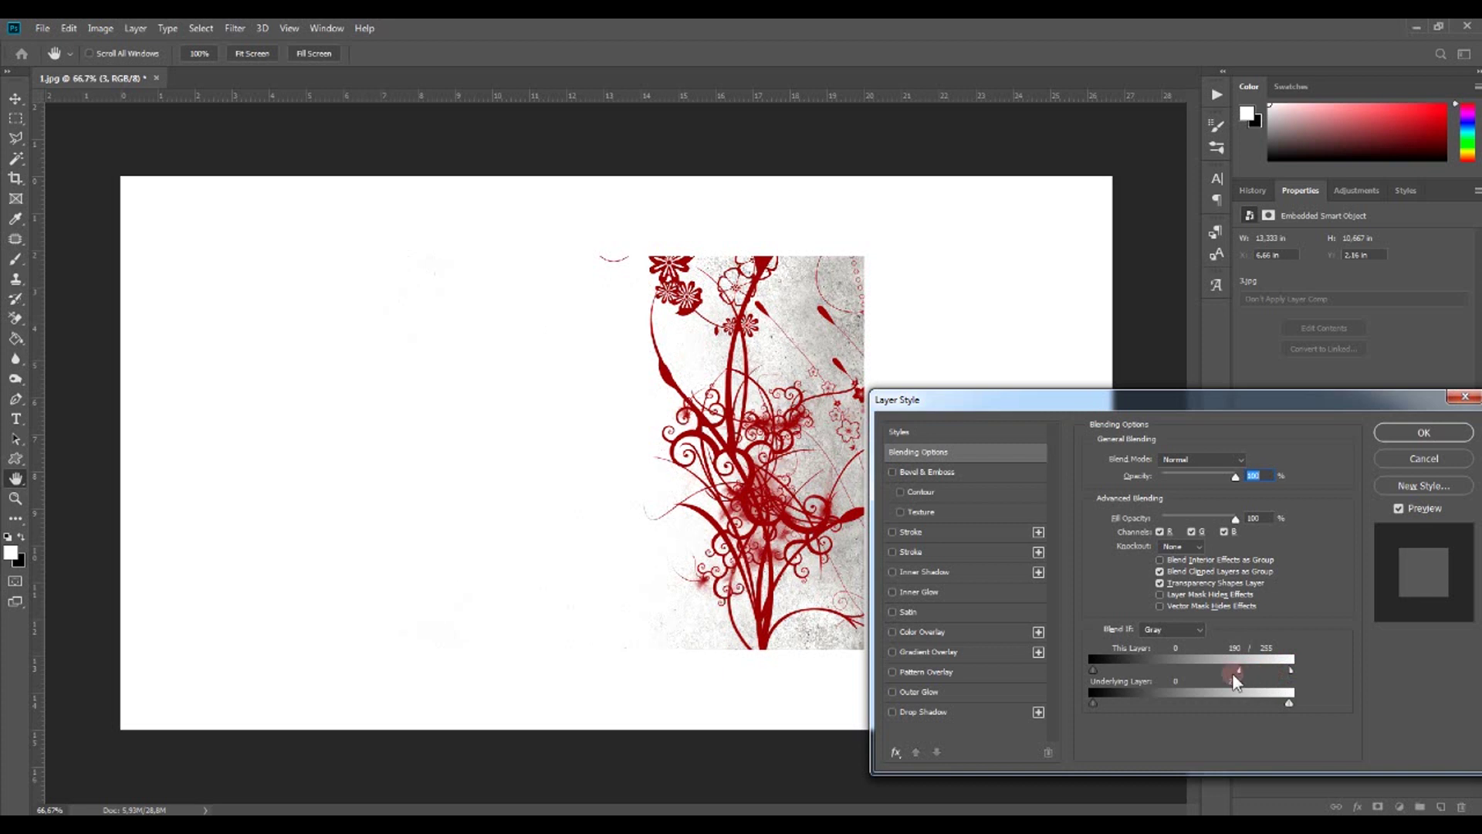
left_click_drag(1232, 678, 1070, 675)
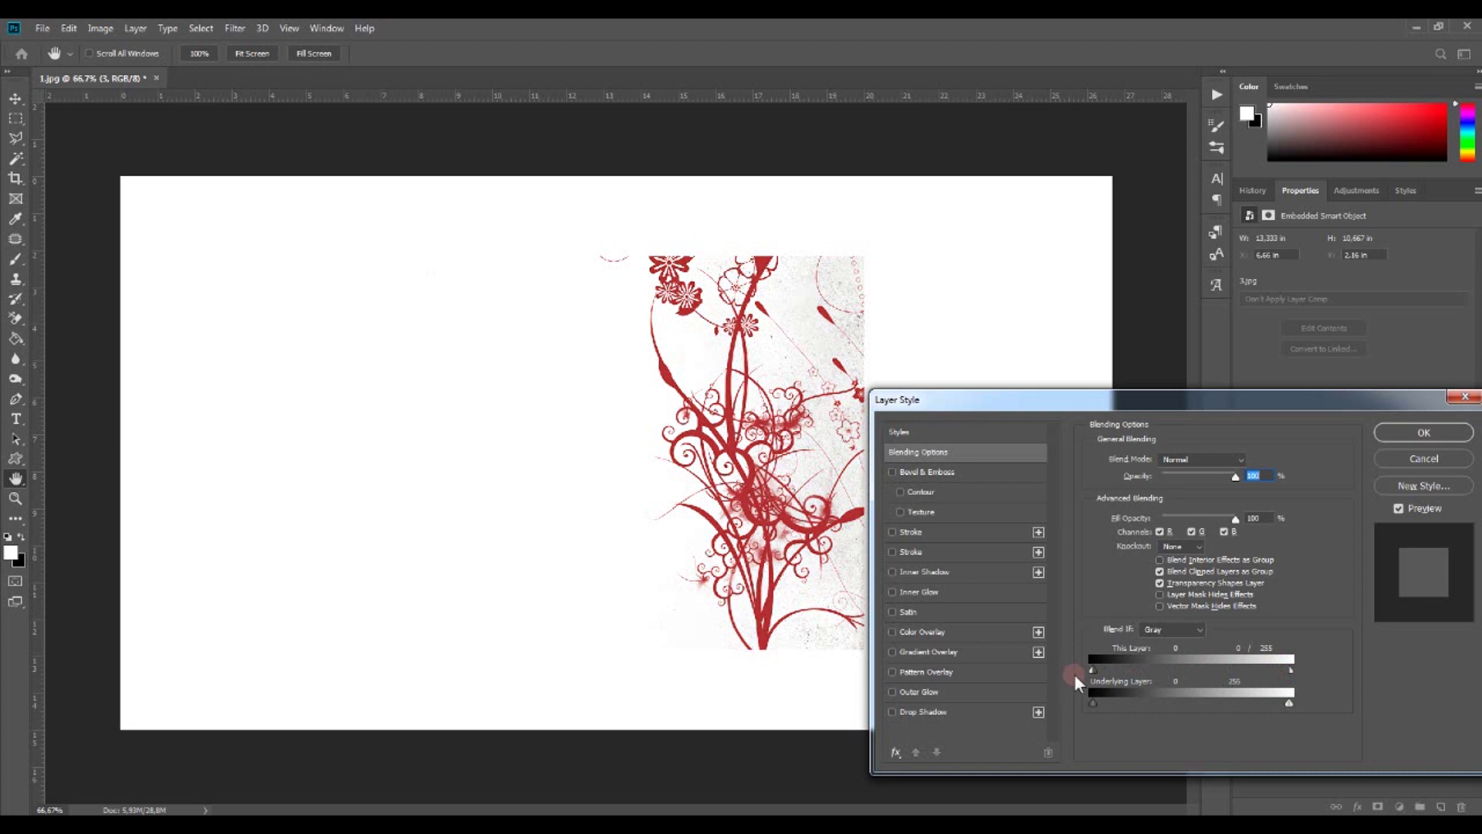
left_click(1424, 433)
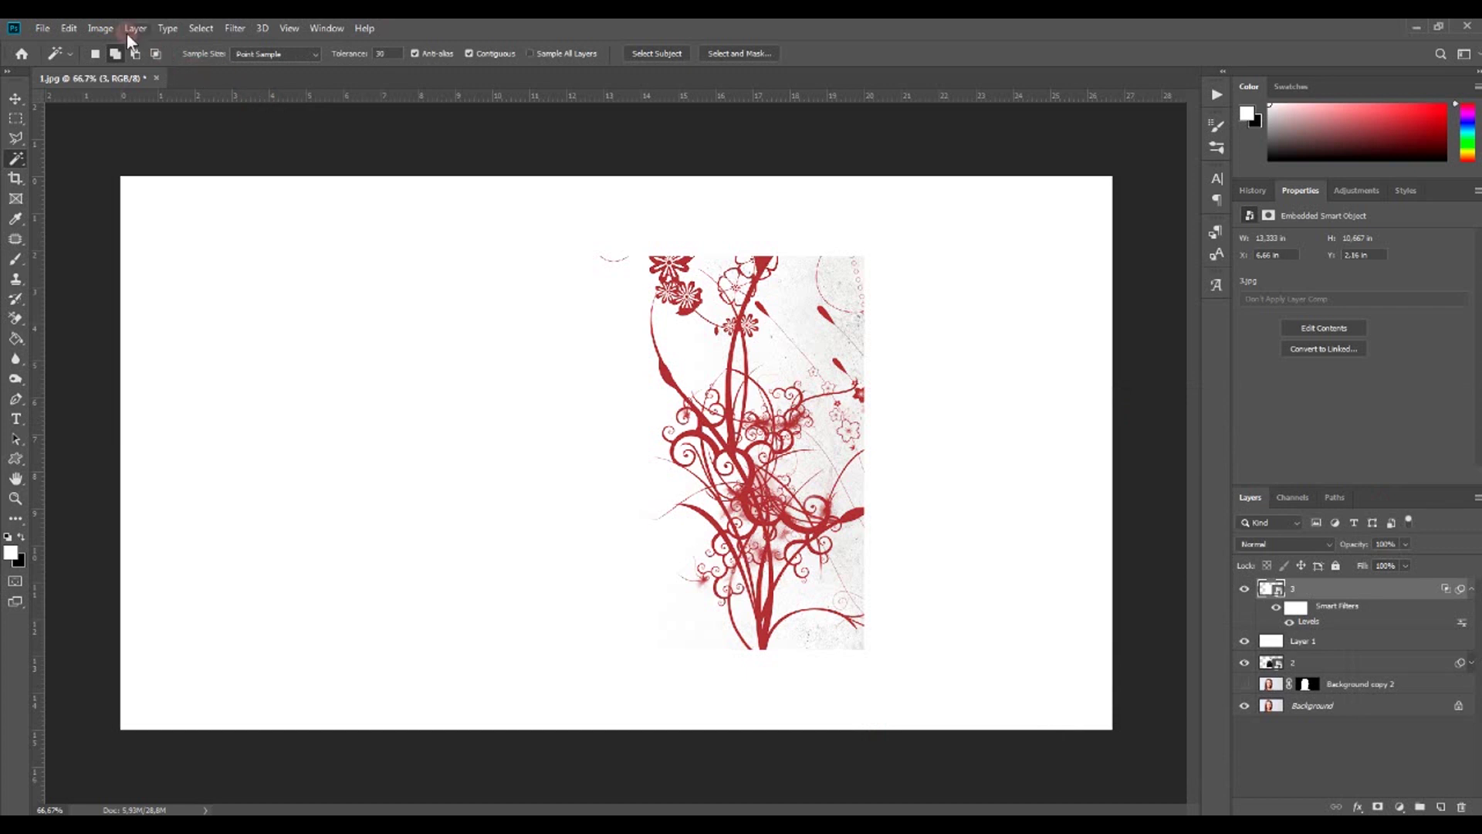
- Apply Curves to the flourish layer, pulling the white point left and adding midtone and shadow points
left_click(100, 27)
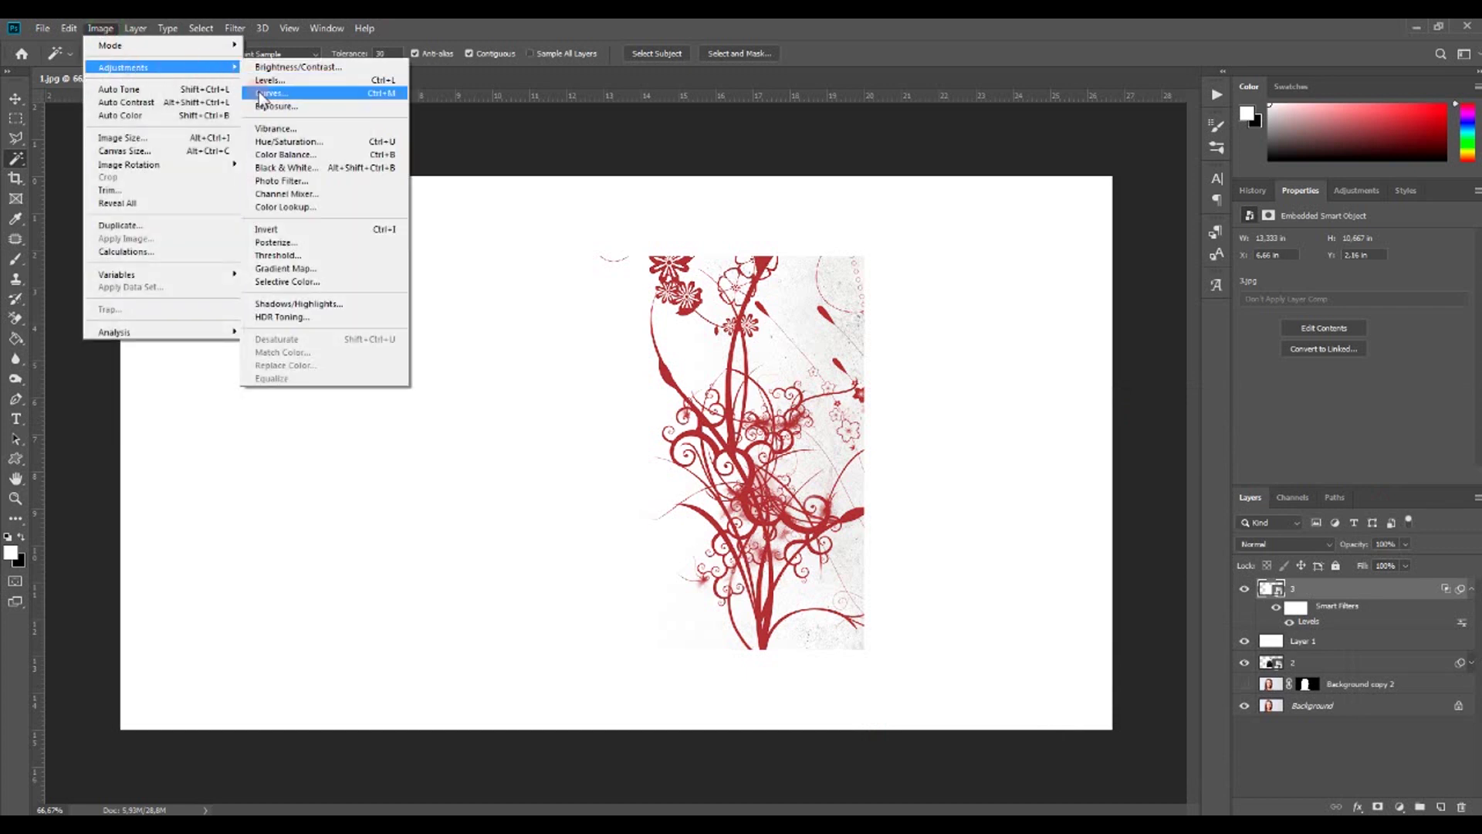
left_click(262, 91)
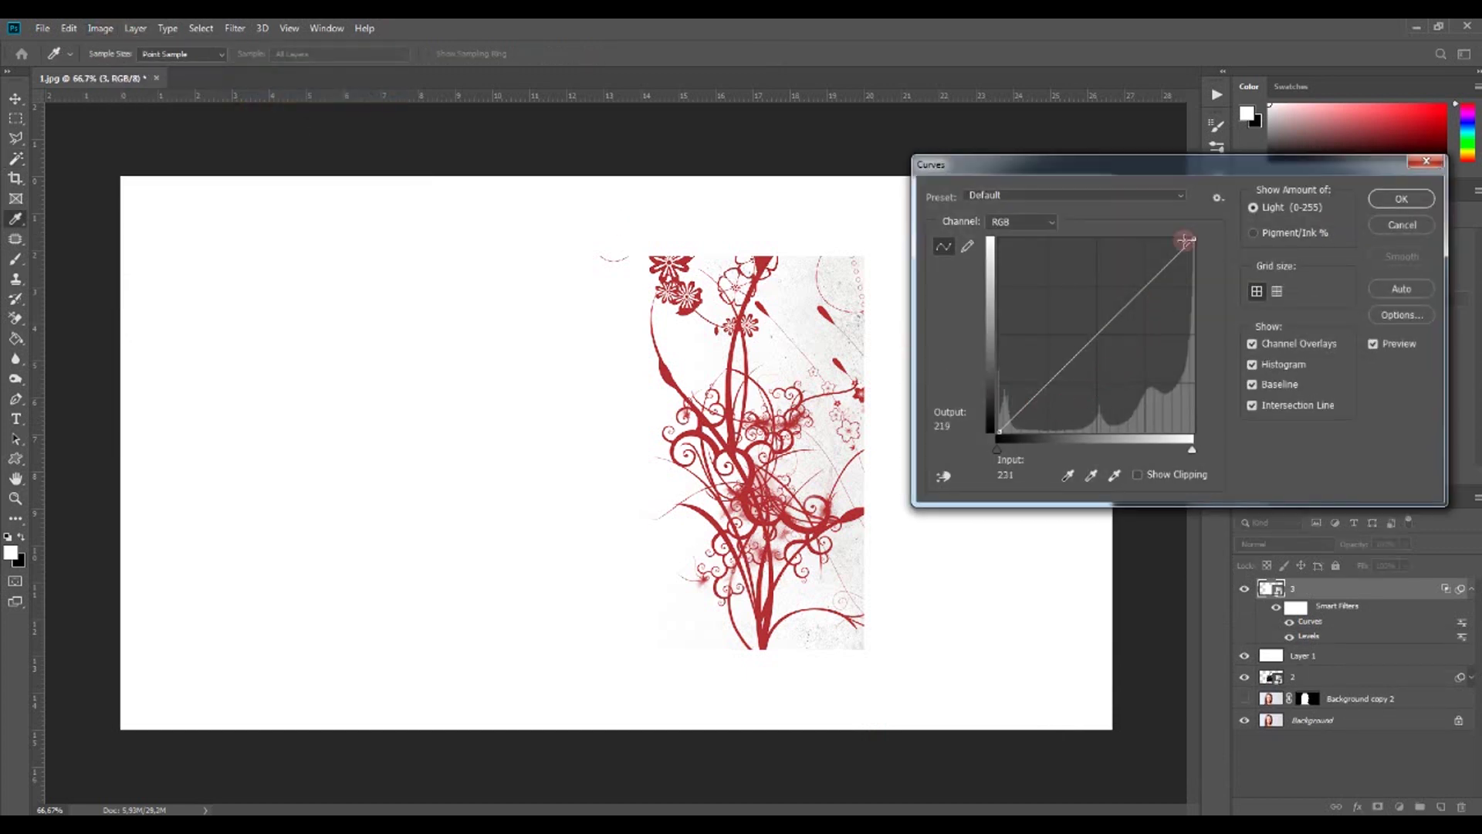
left_click_drag(1192, 238, 1173, 239)
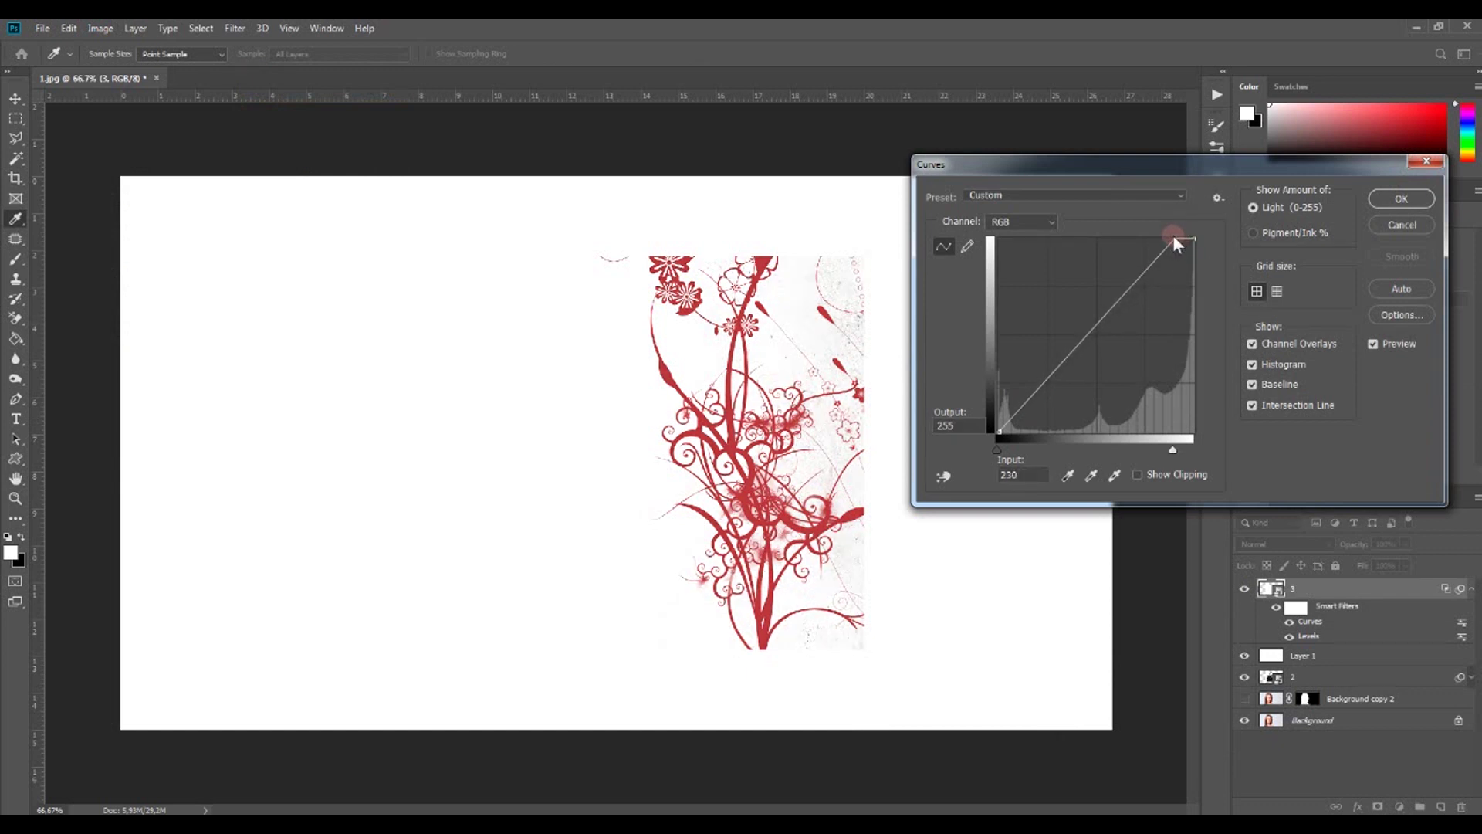
left_click_drag(1173, 238, 1154, 238)
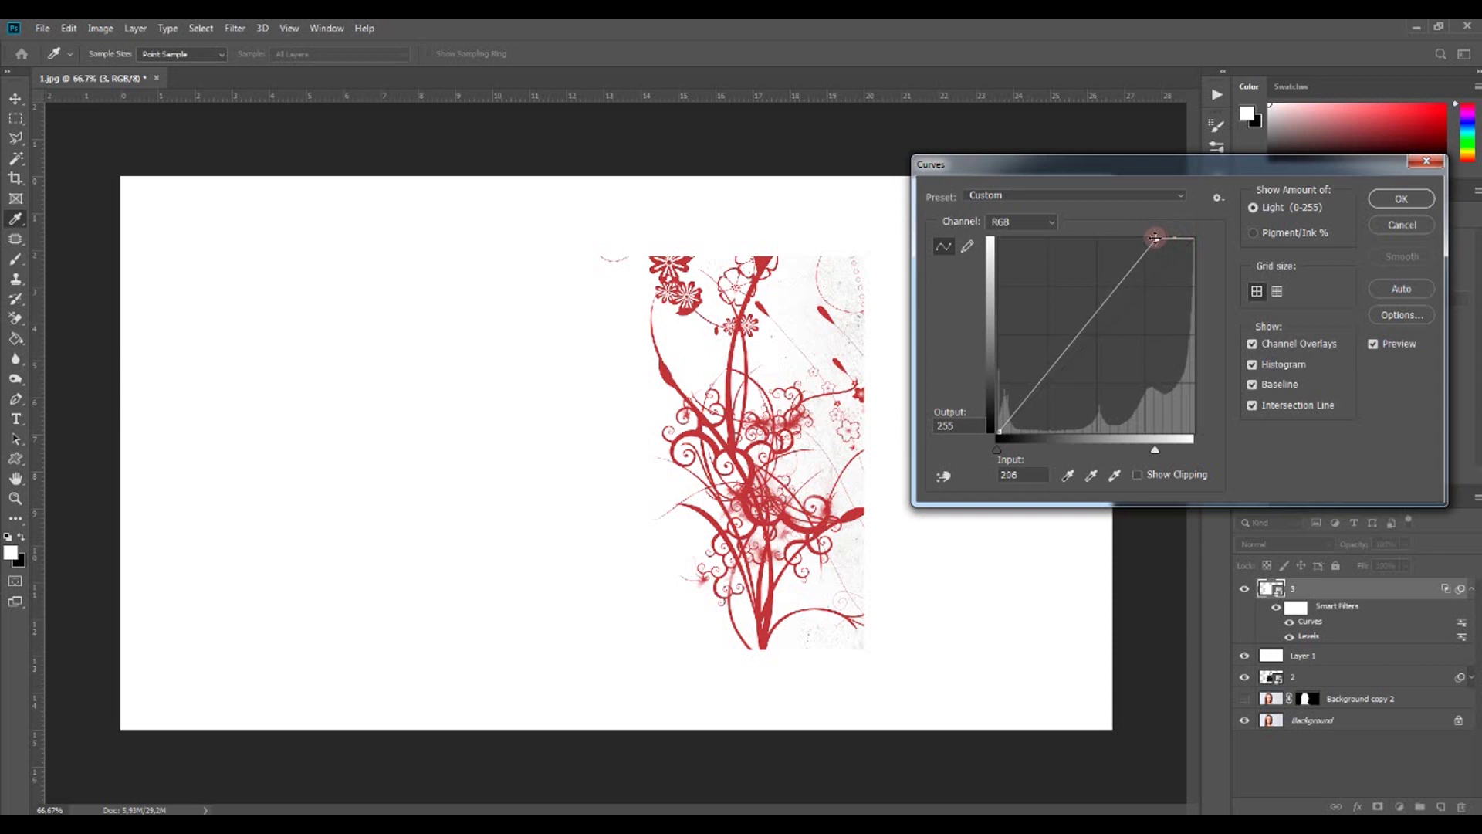
left_click(1084, 326)
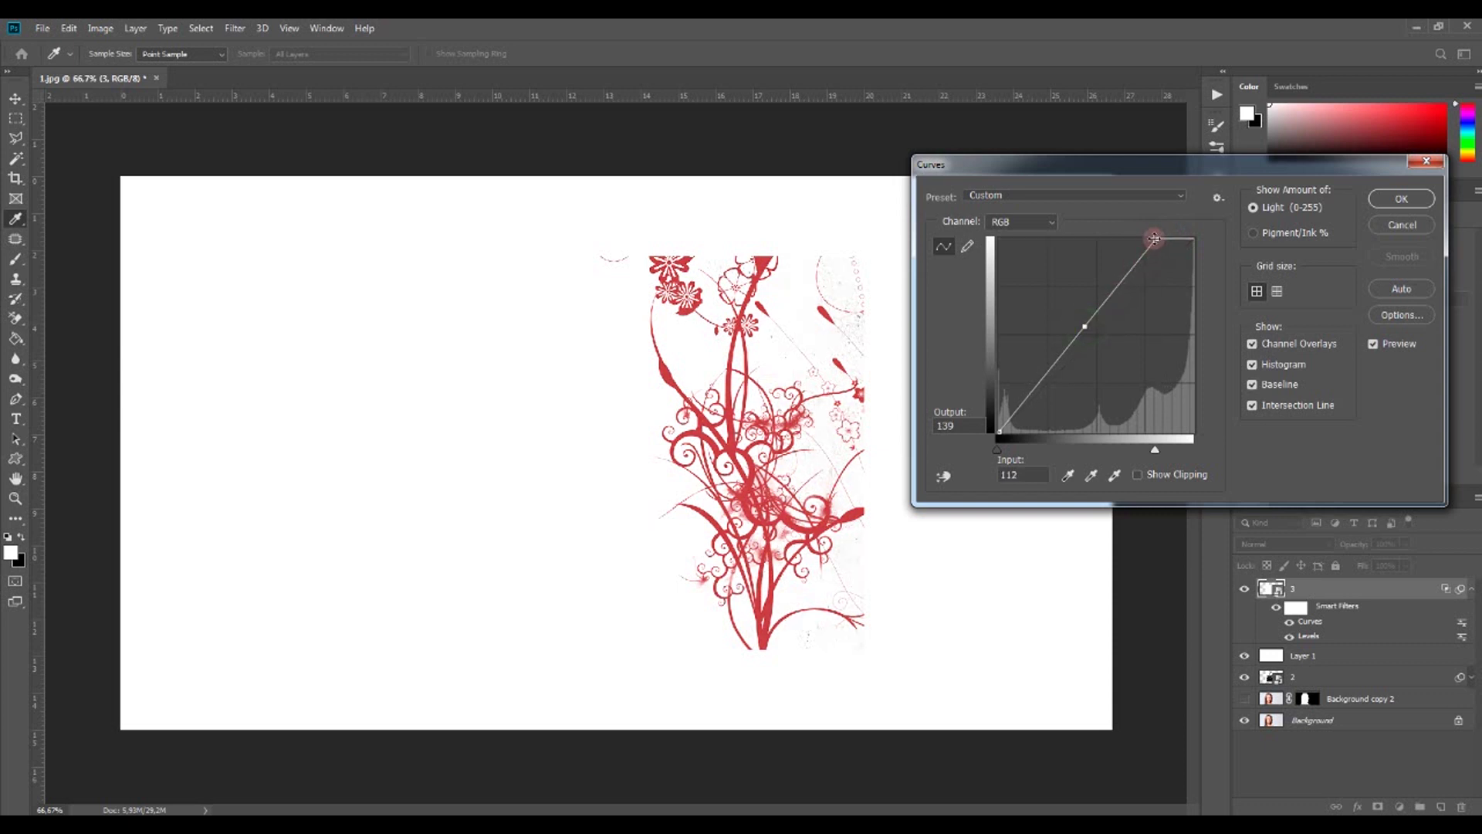
left_click_drag(1156, 237, 1127, 238)
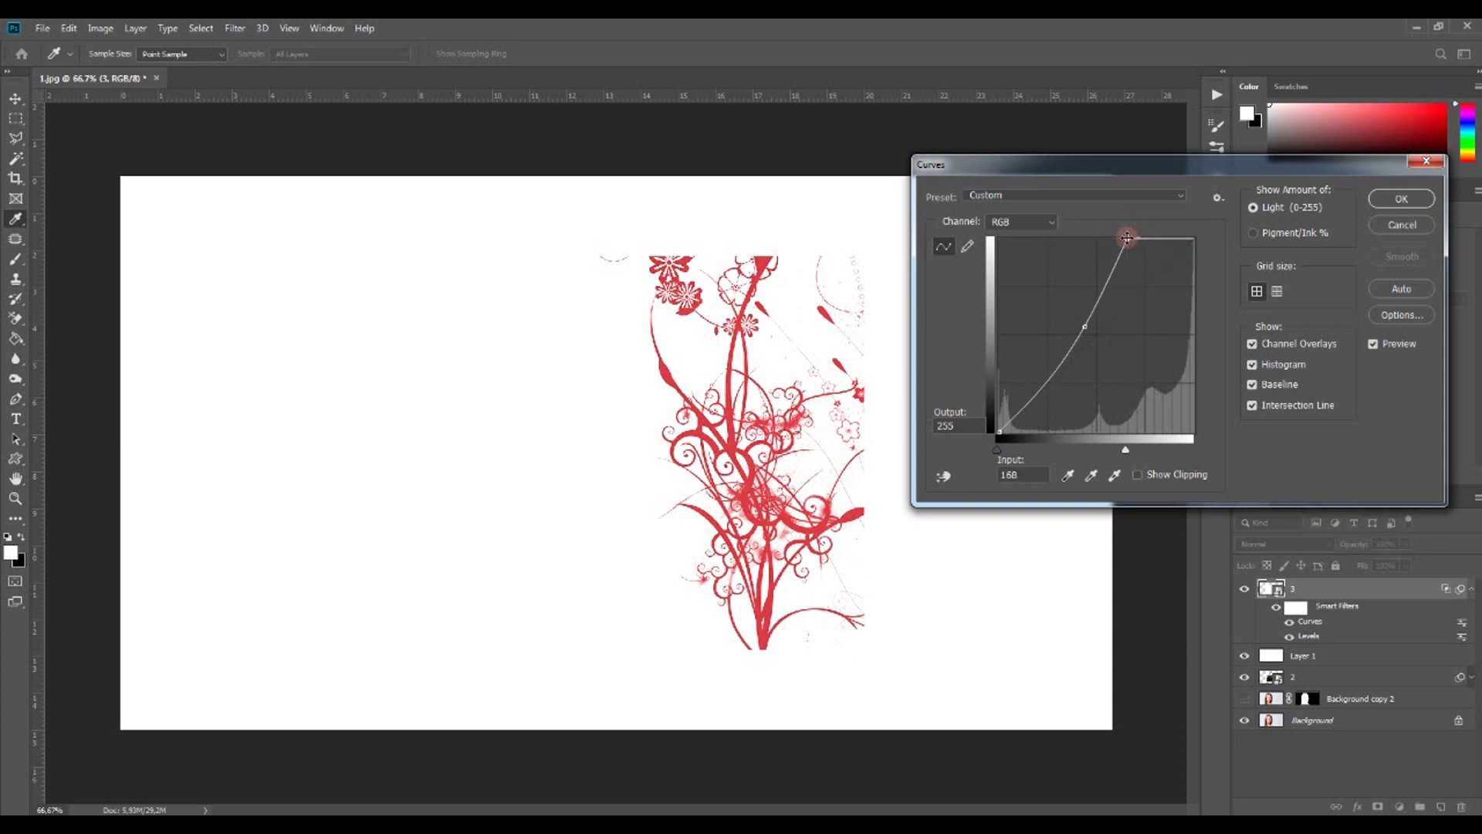
left_click_drag(1129, 236, 1101, 239)
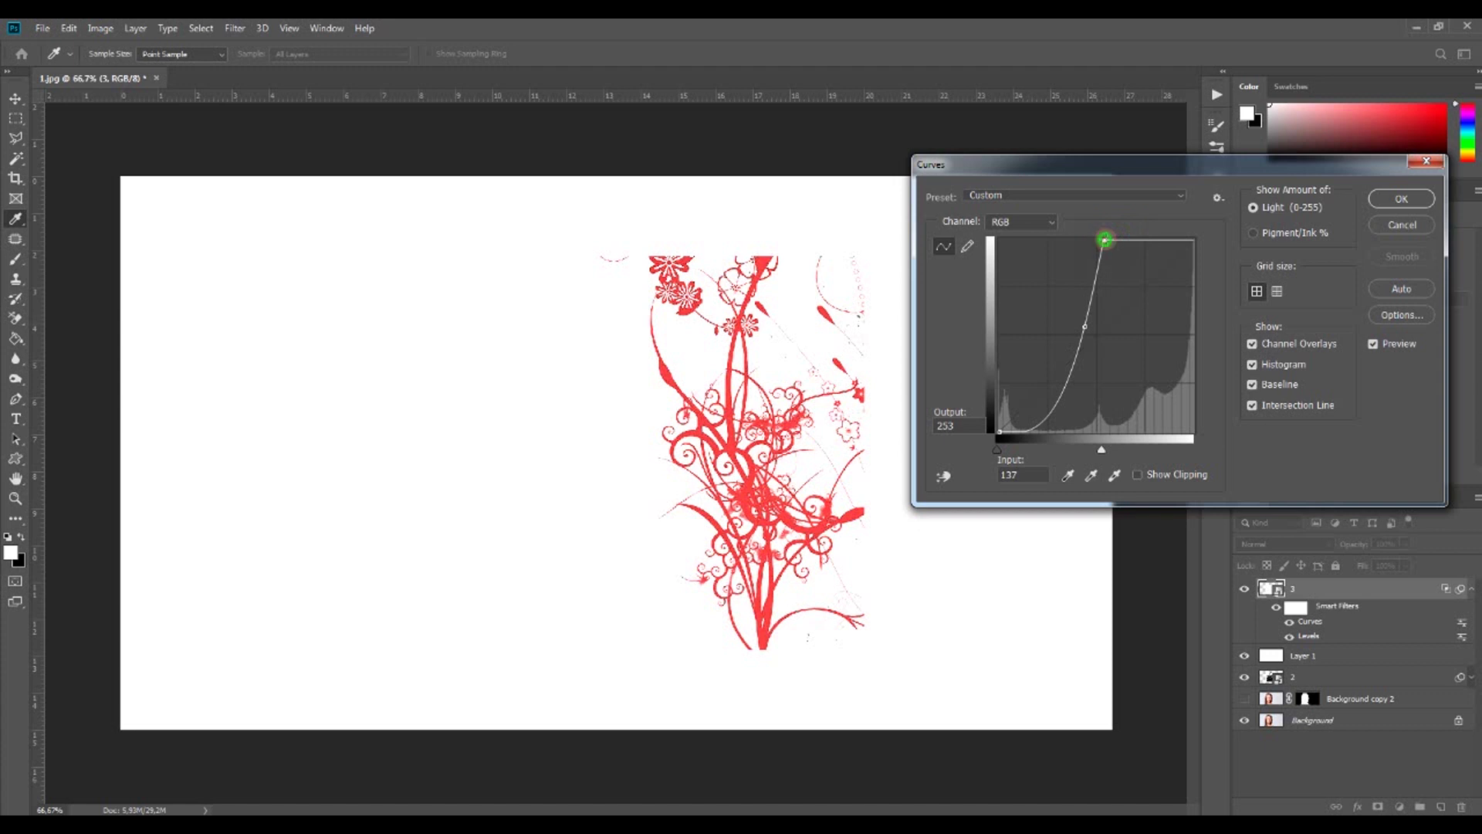
left_click_drag(1105, 239, 1125, 242)
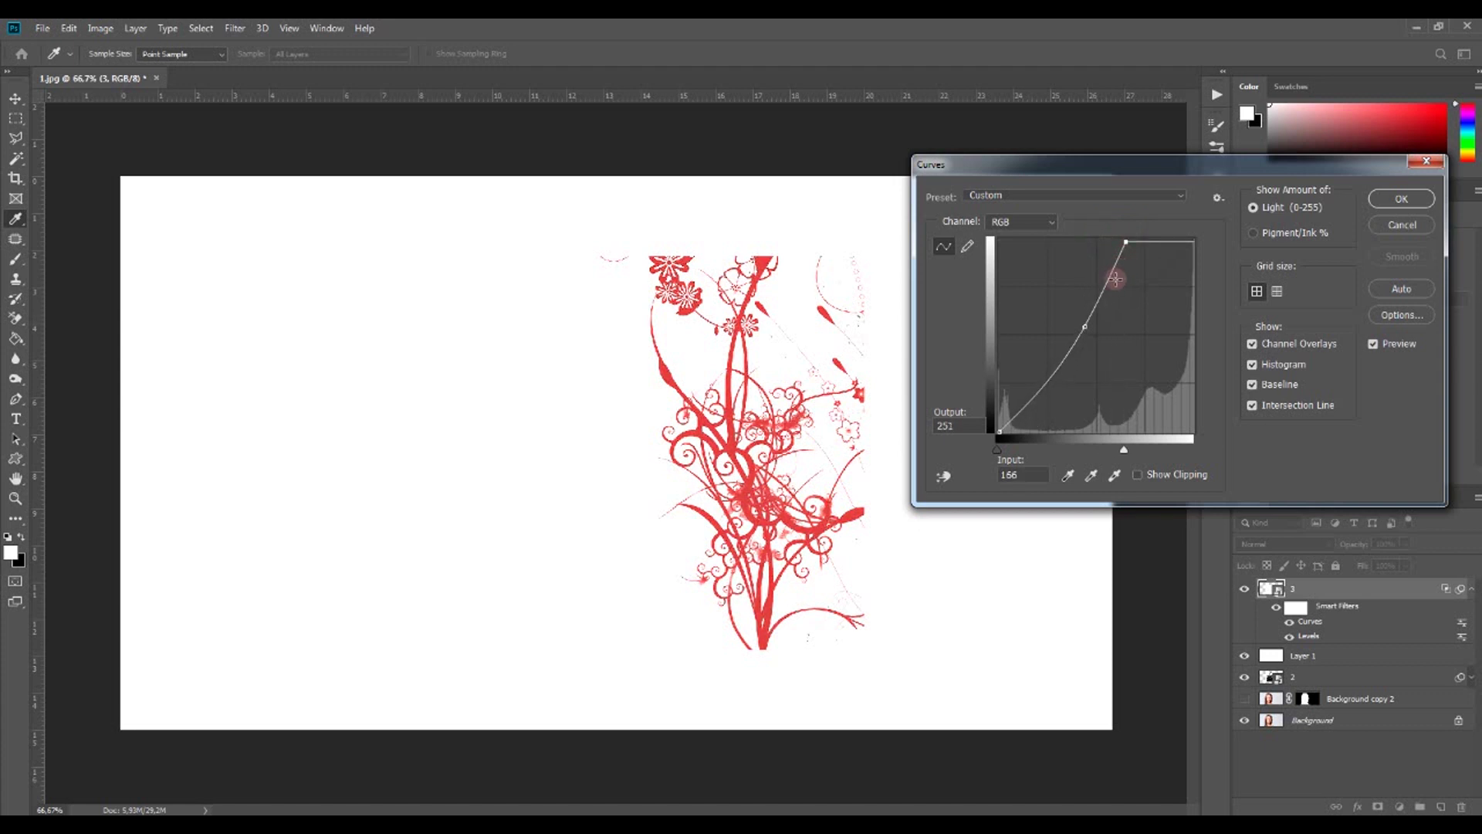
left_click(1098, 298)
left_click(1062, 365)
left_click_drag(1125, 244, 1114, 245)
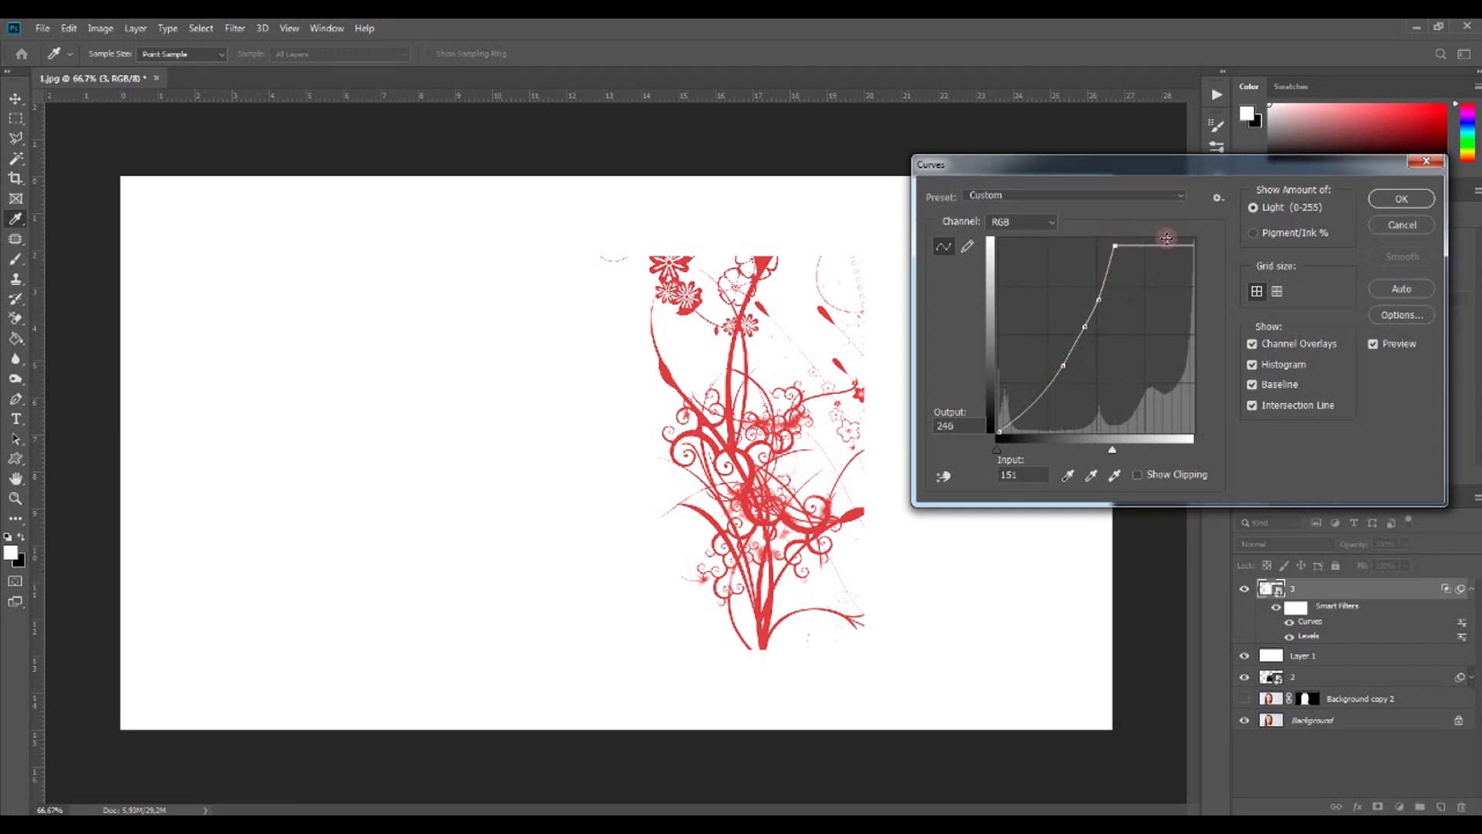
left_click(1377, 201)
key("w")
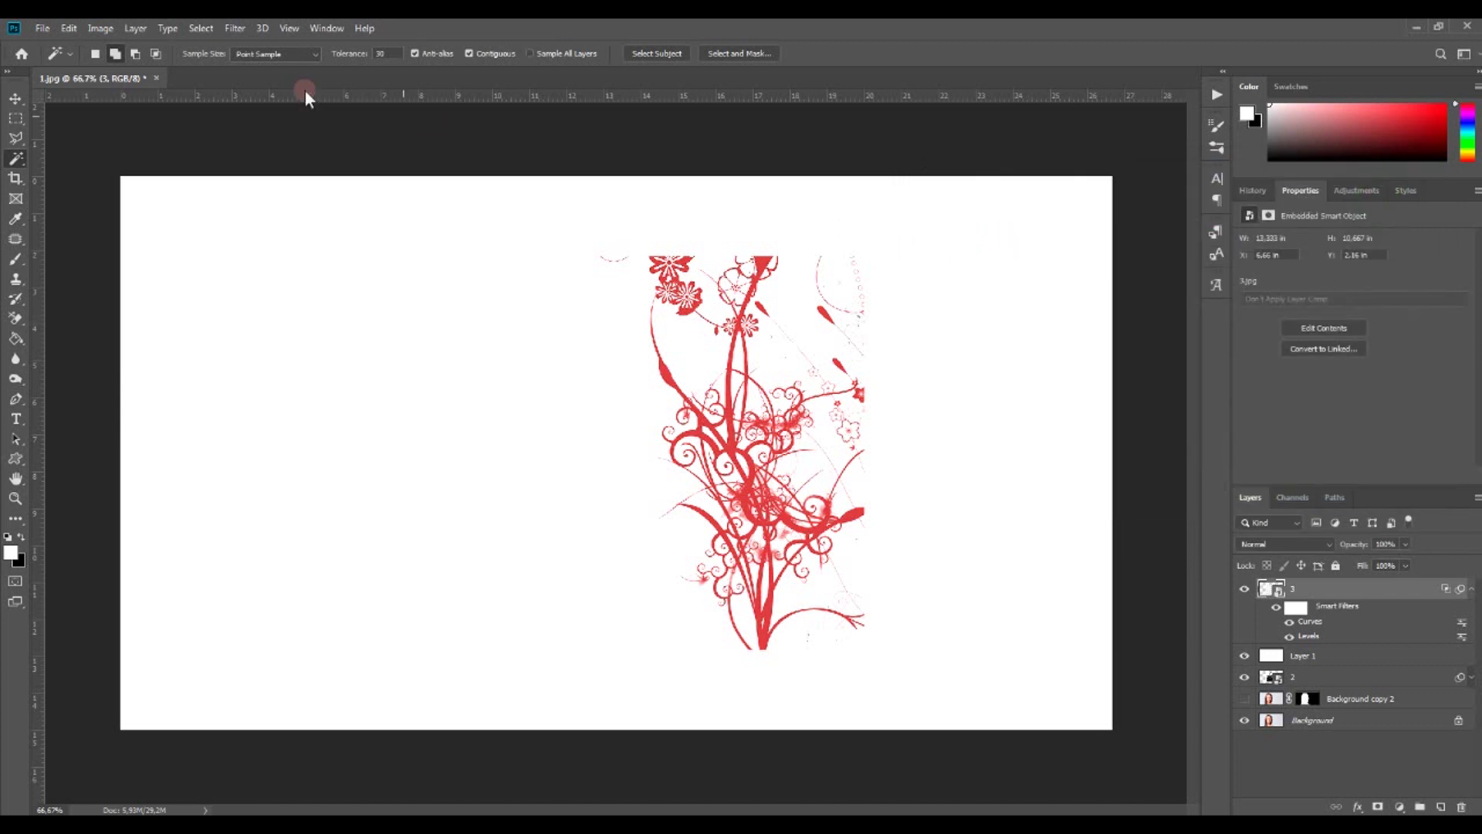
- Add a second Levels filter, moving the white input slider left toward pure white
left_click(100, 28)
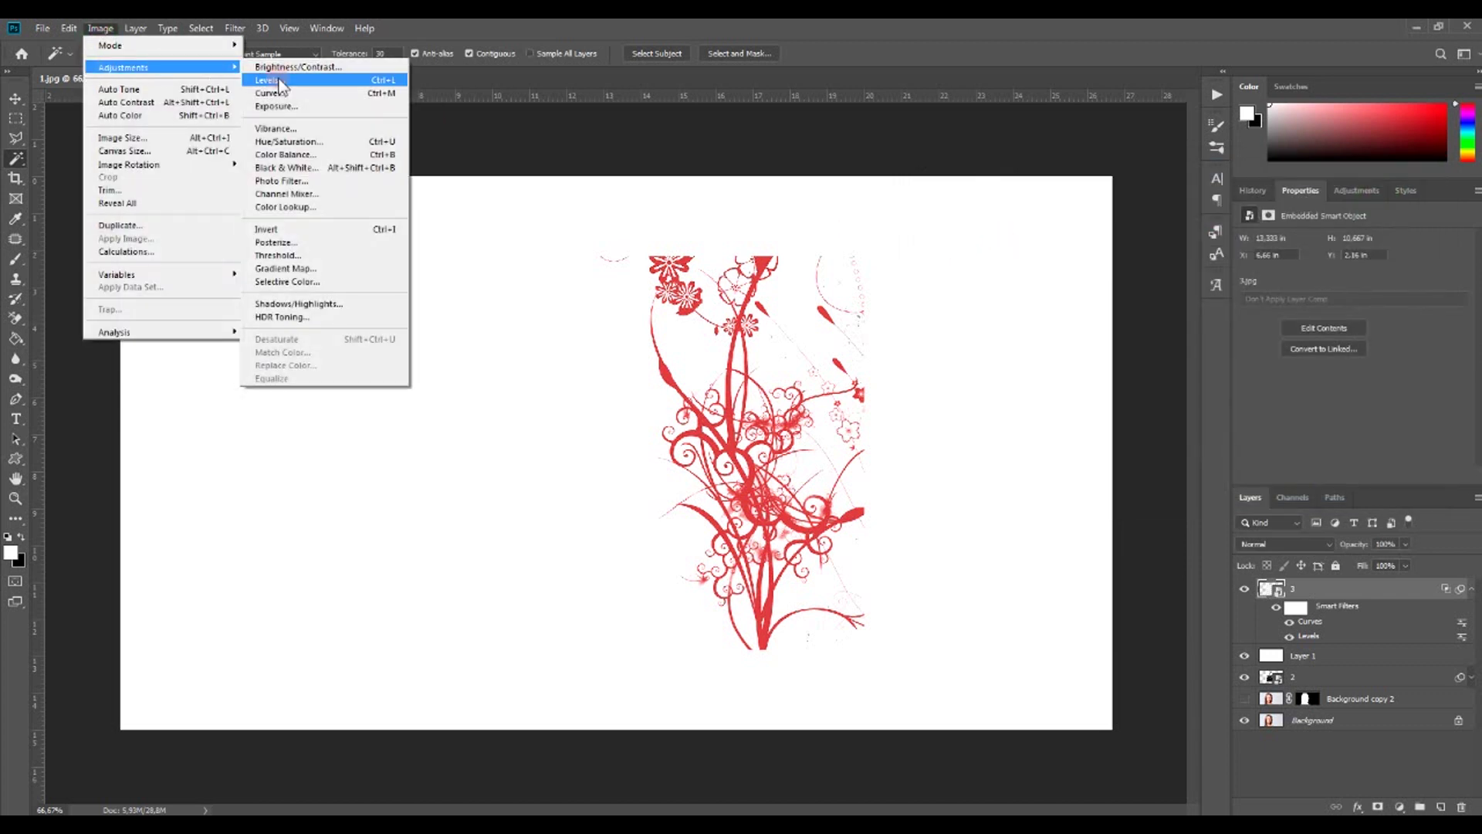
mouse_move(123, 67)
left_click(282, 82)
left_click_drag(1099, 349, 1090, 349)
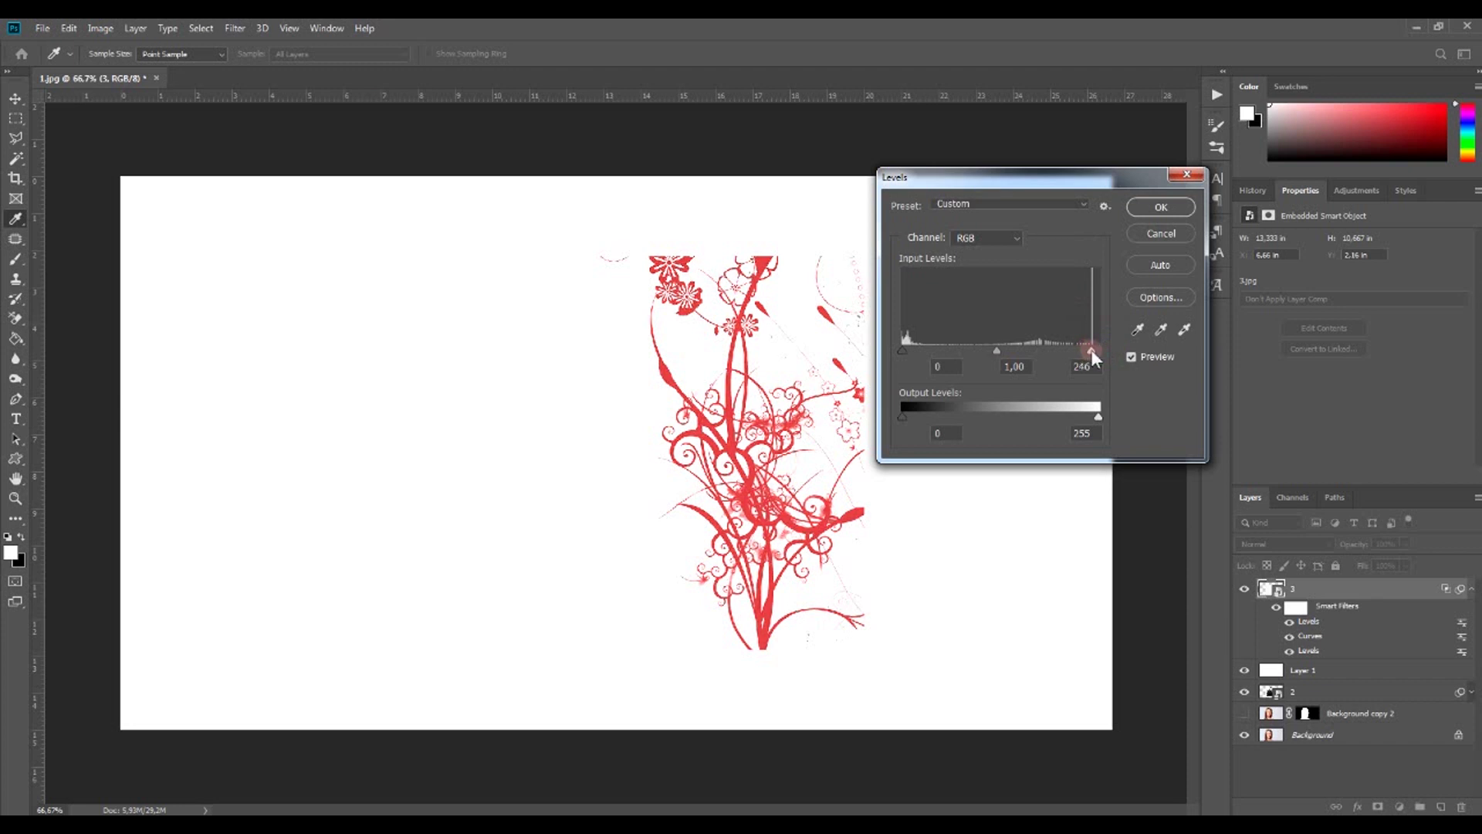
left_click(1154, 208)
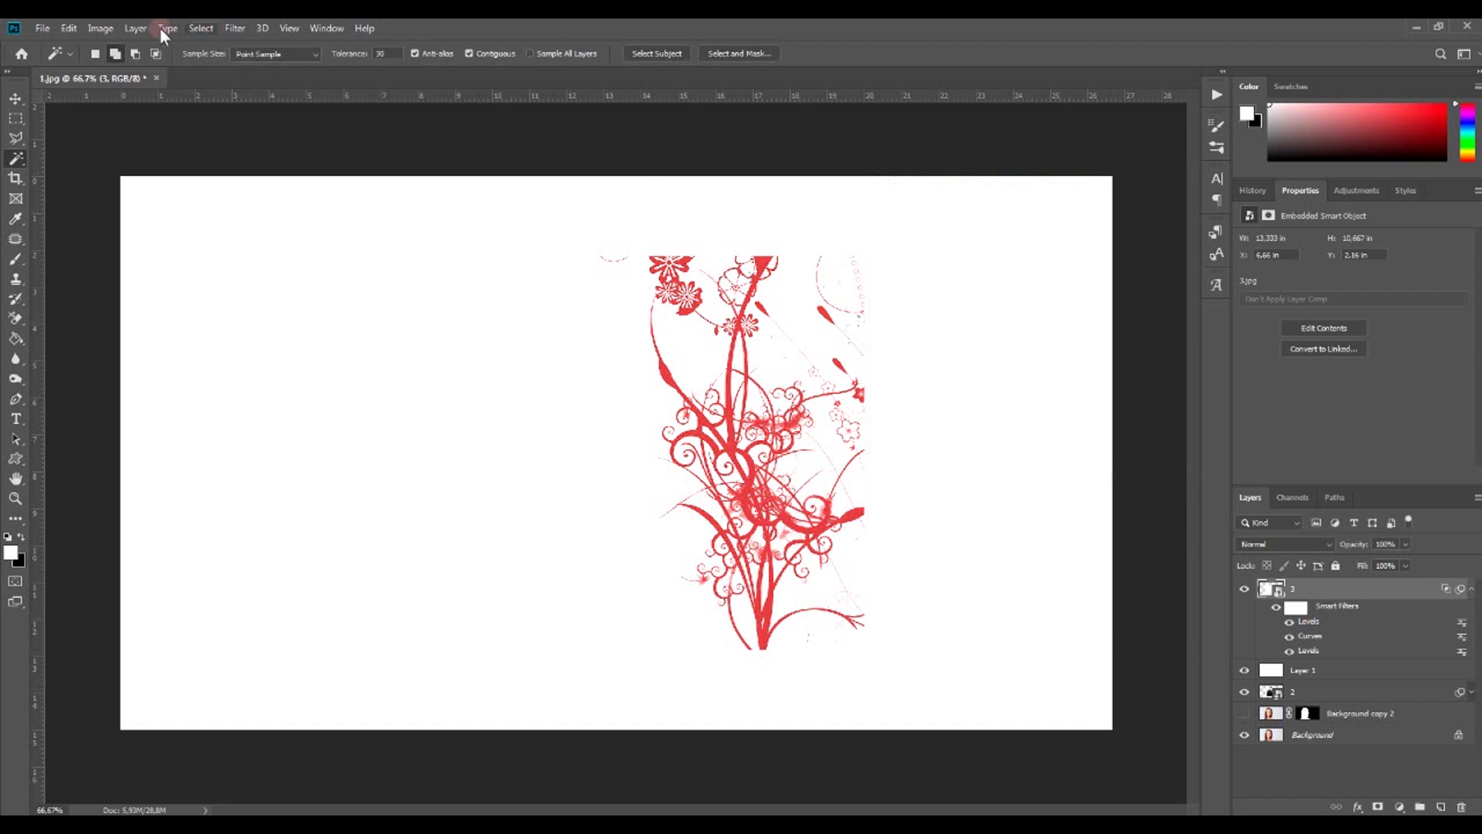
- Select the red flourish strokes with Color Range, sampling the red and adding more samples
left_click(201, 29)
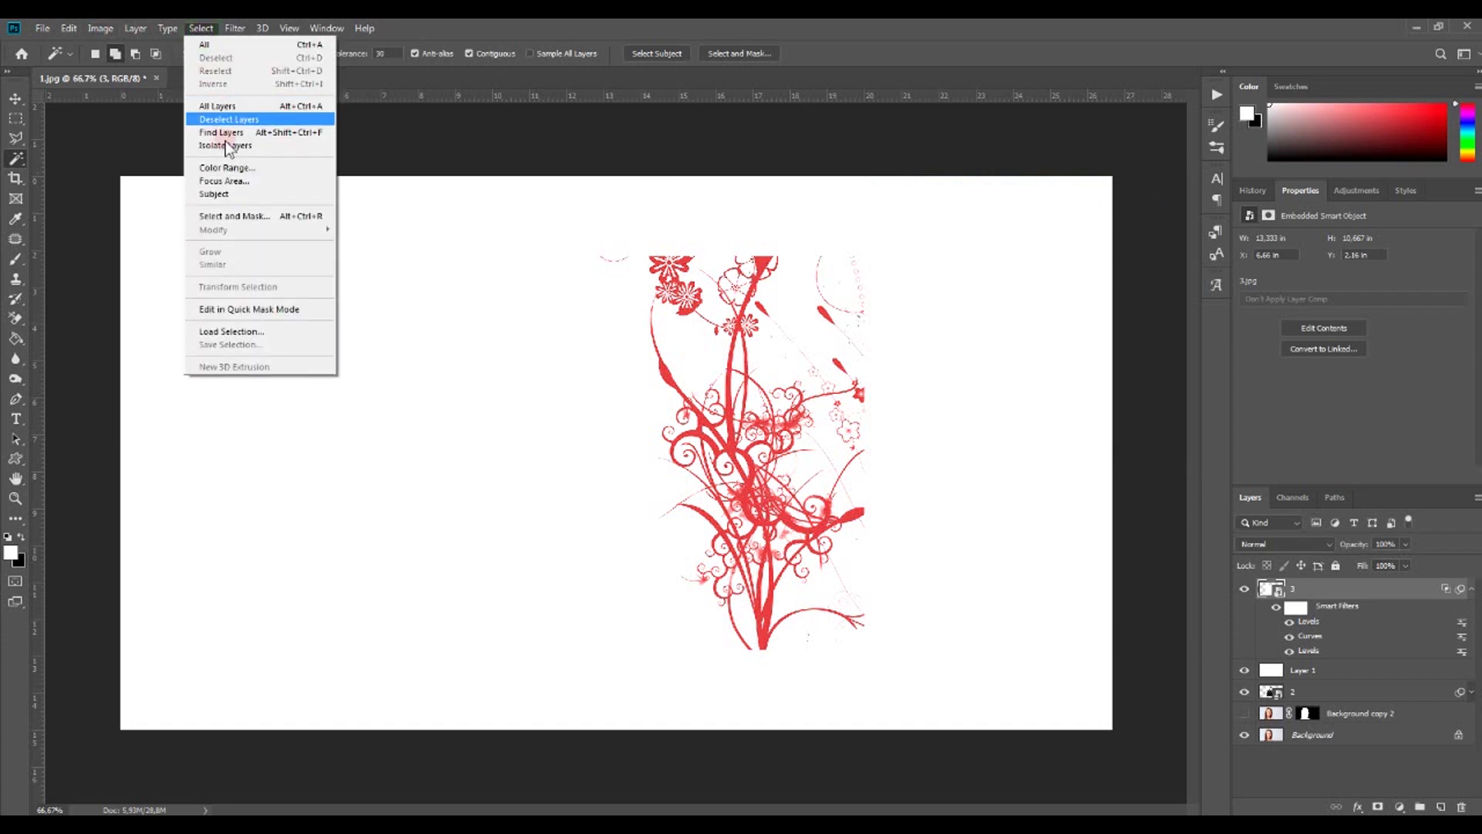
left_click(227, 167)
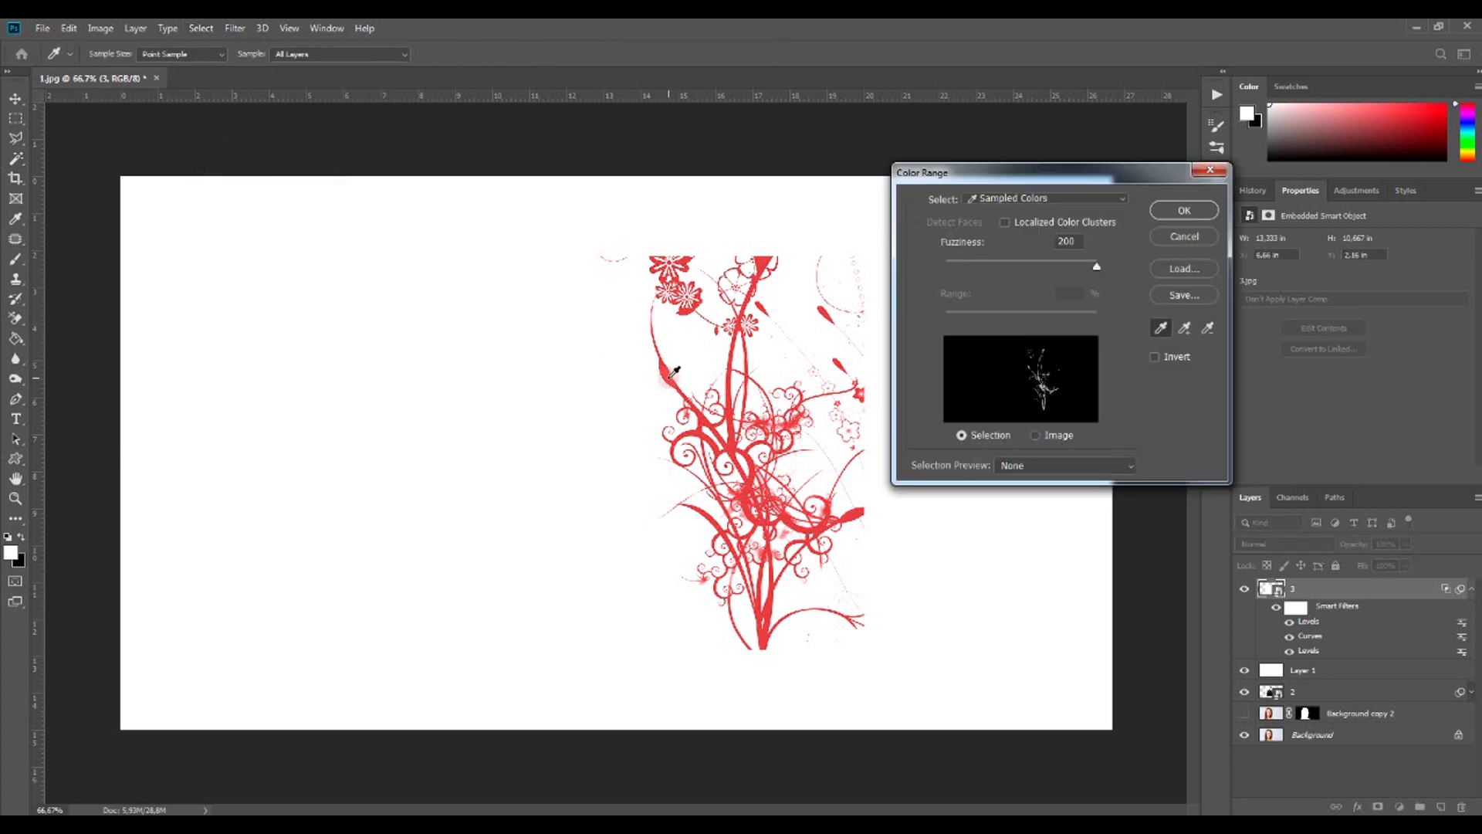
left_click(673, 373)
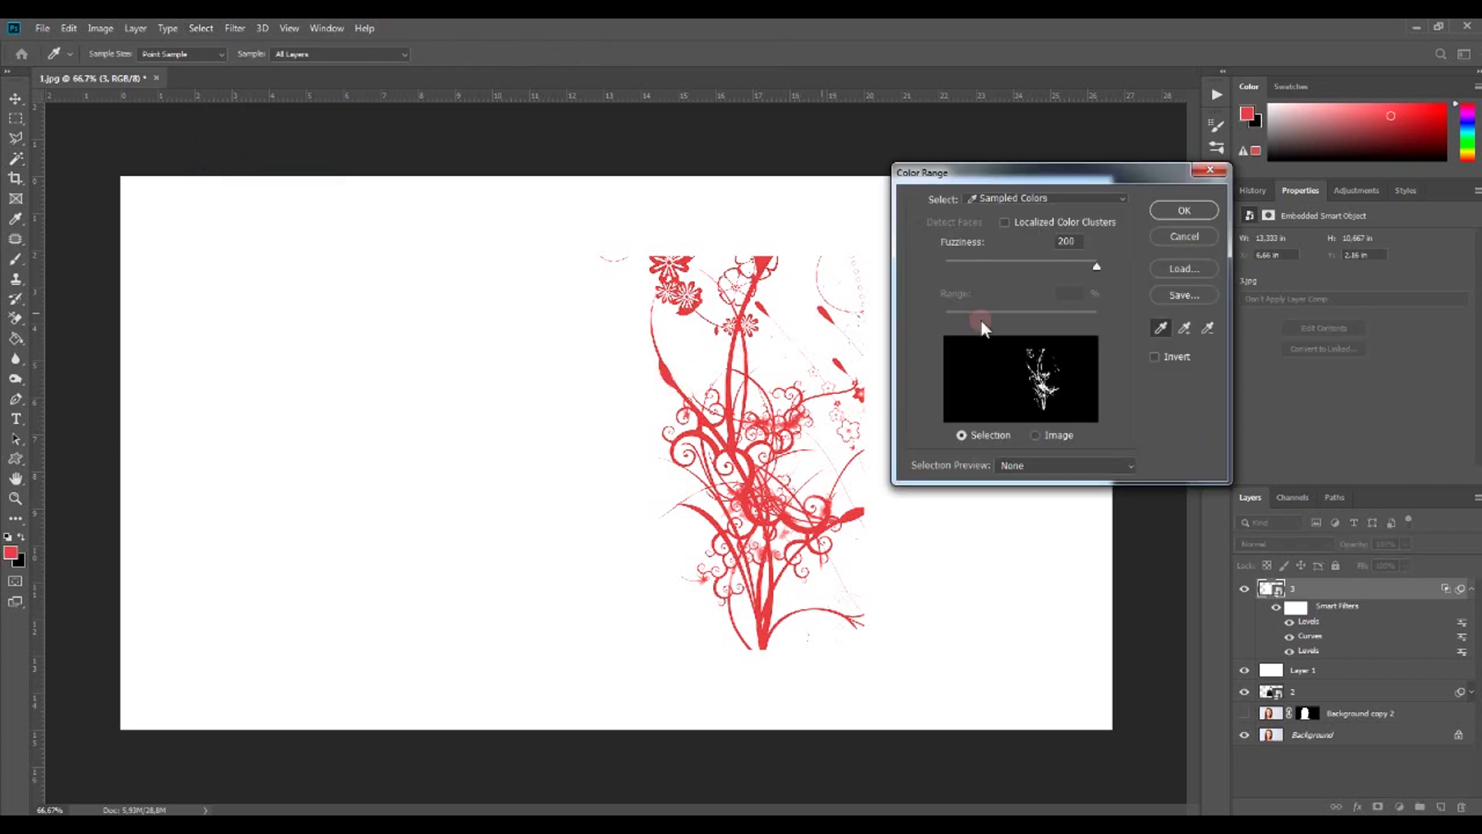
left_click(1188, 330)
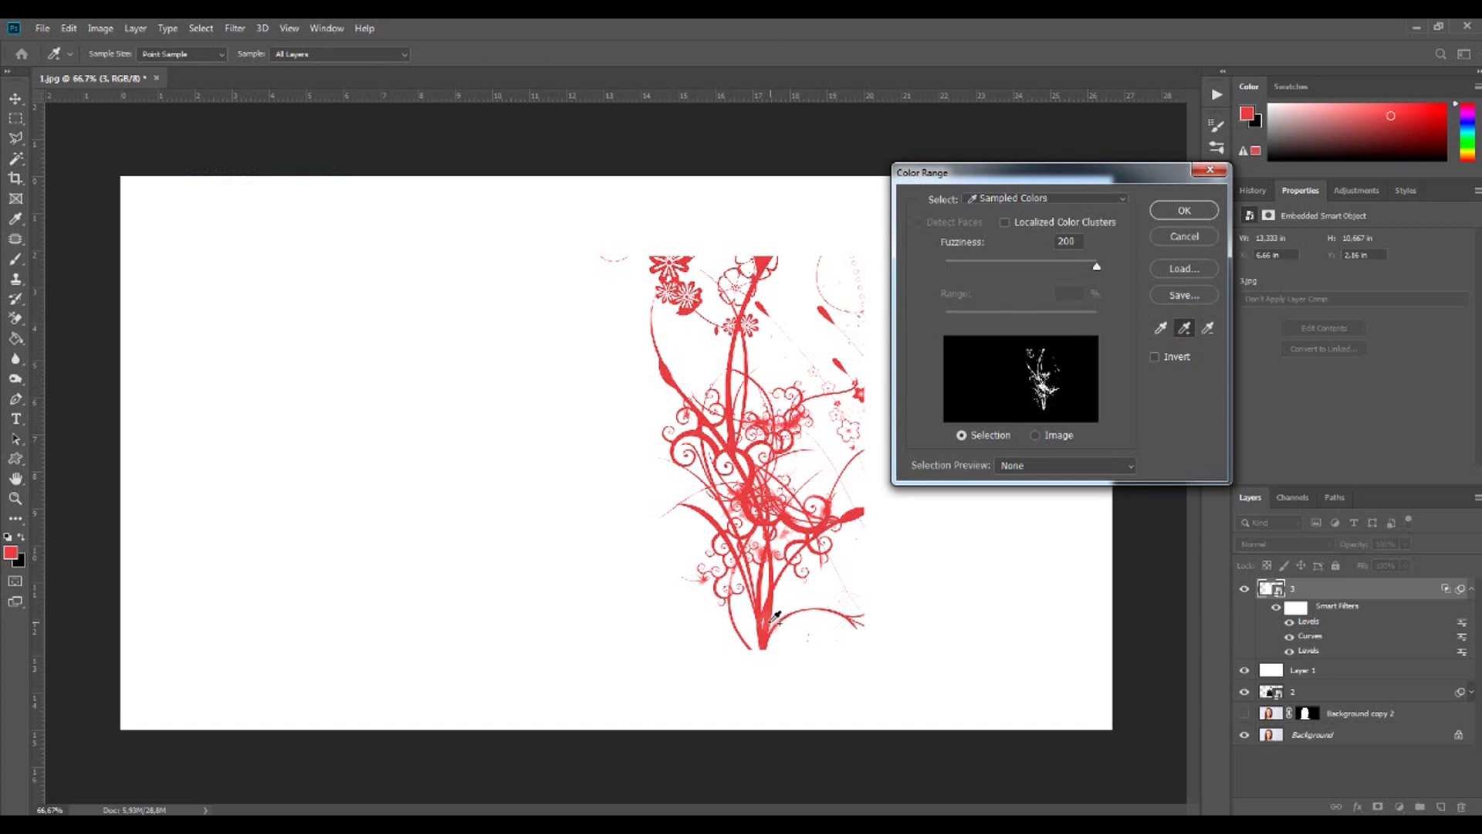
left_click(1170, 215)
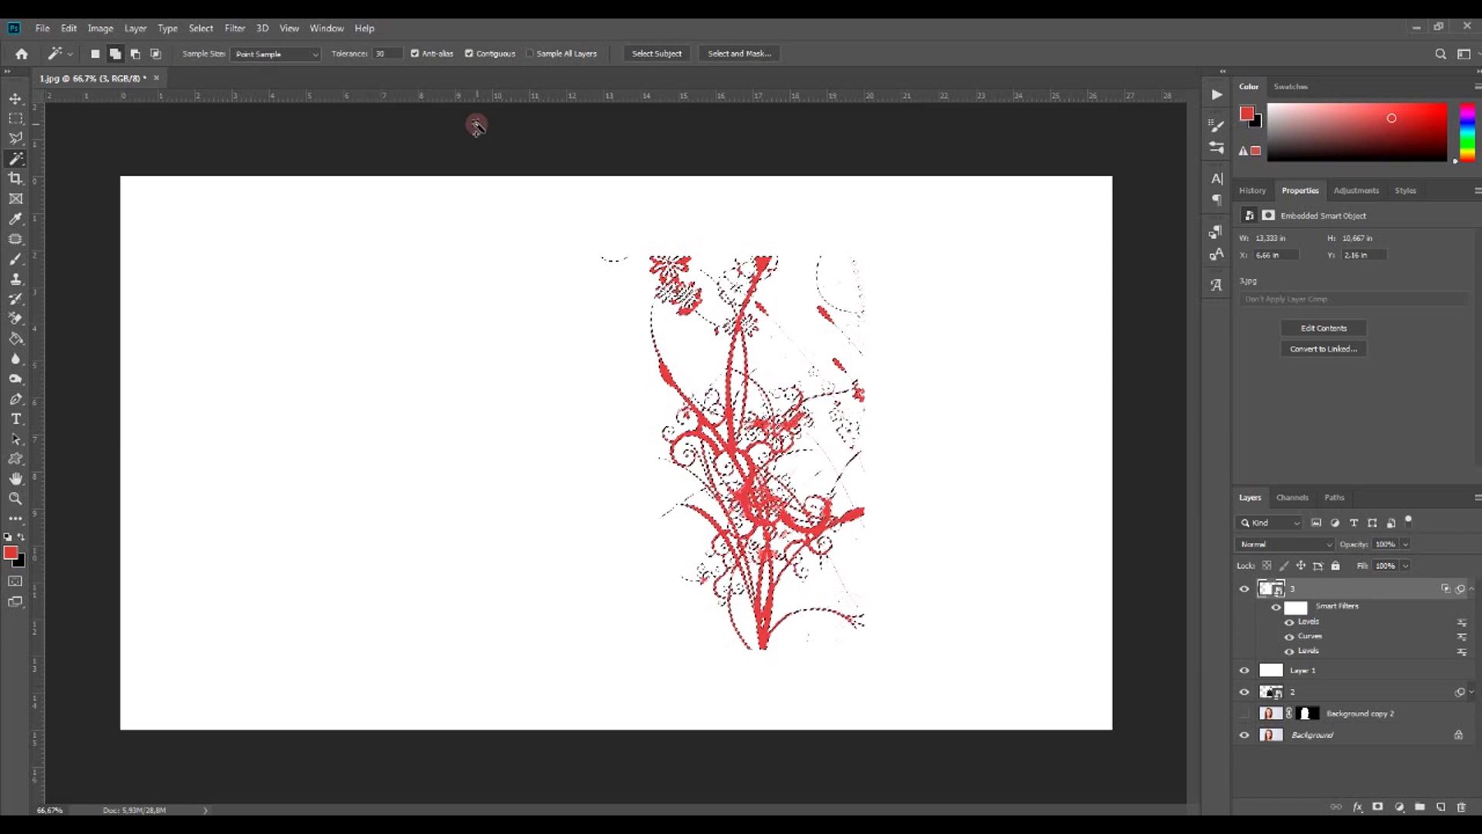
- Copy the selected red flourish onto a new layer and hide layer 3
right_click(748, 497)
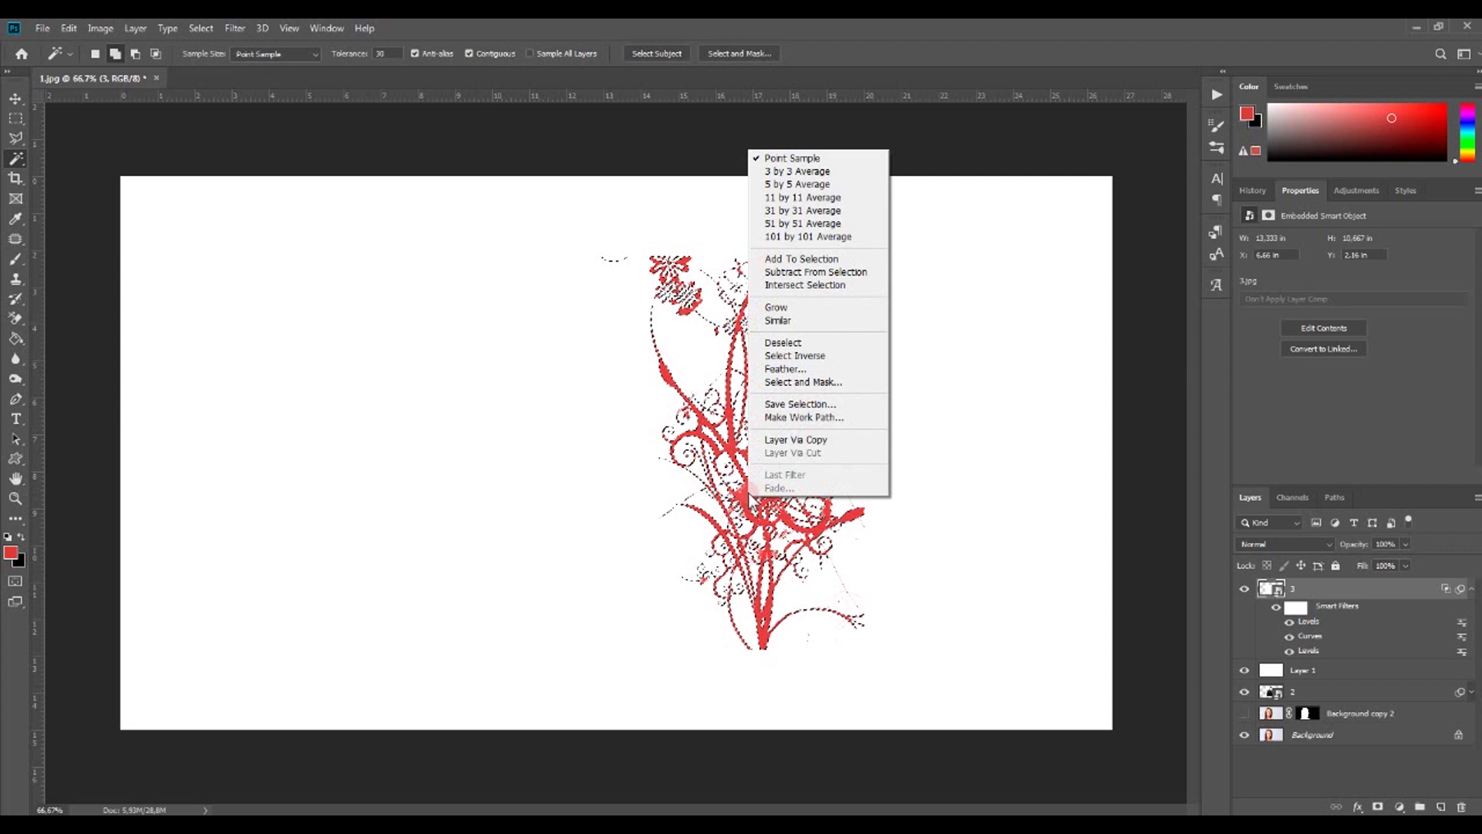
left_click(68, 182)
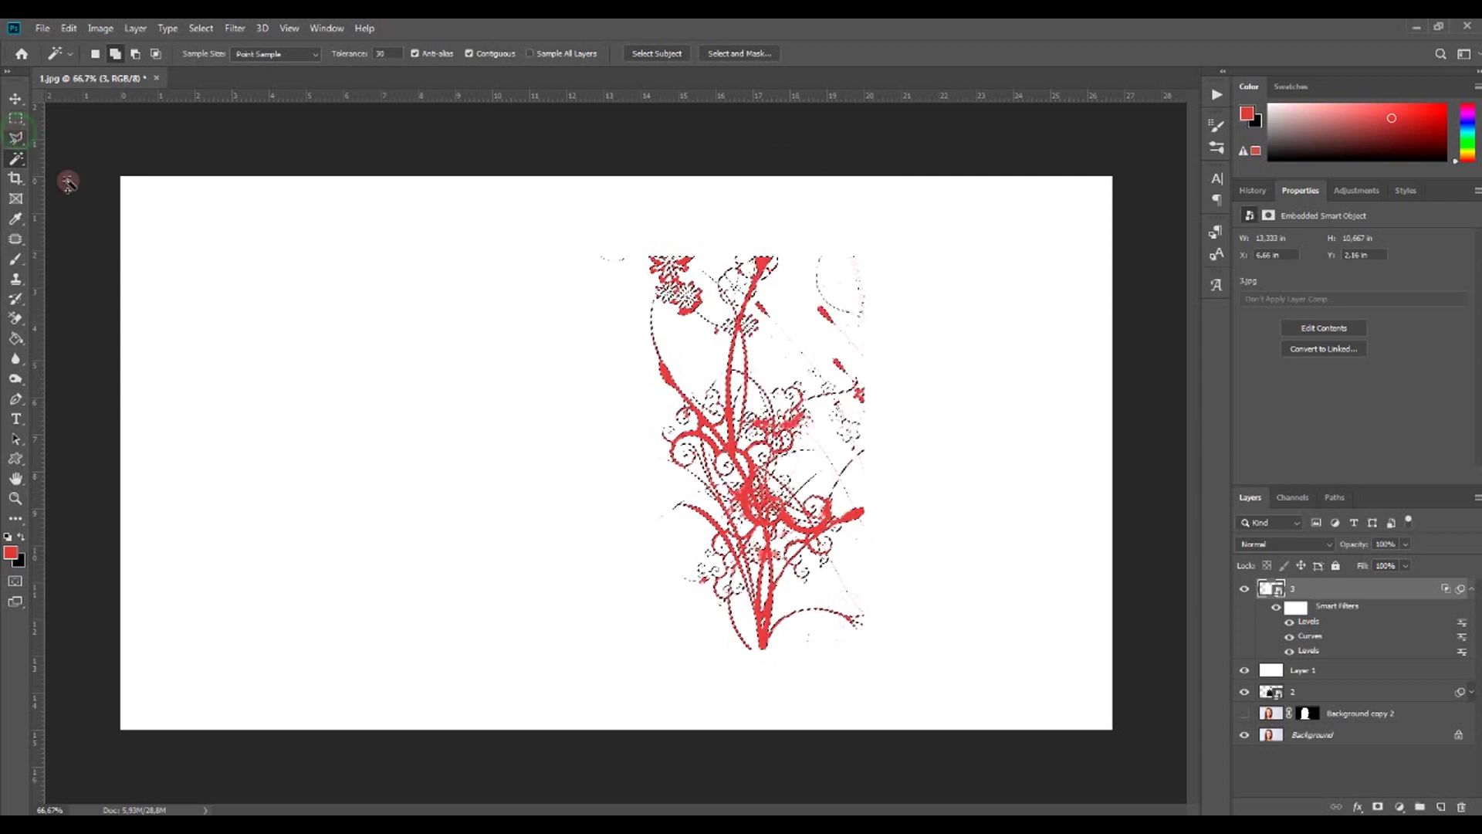
left_click(16, 139)
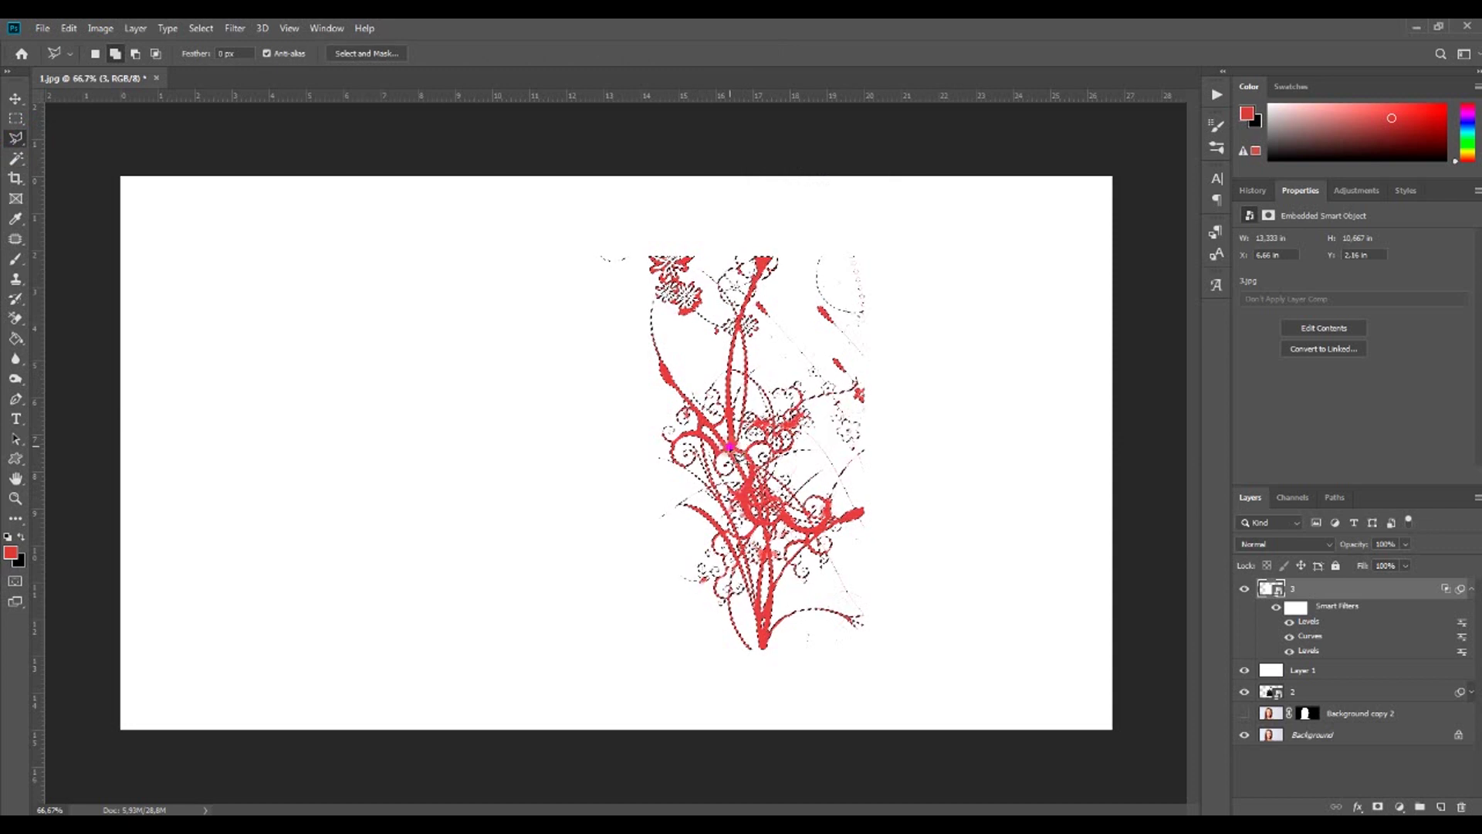
right_click(730, 446)
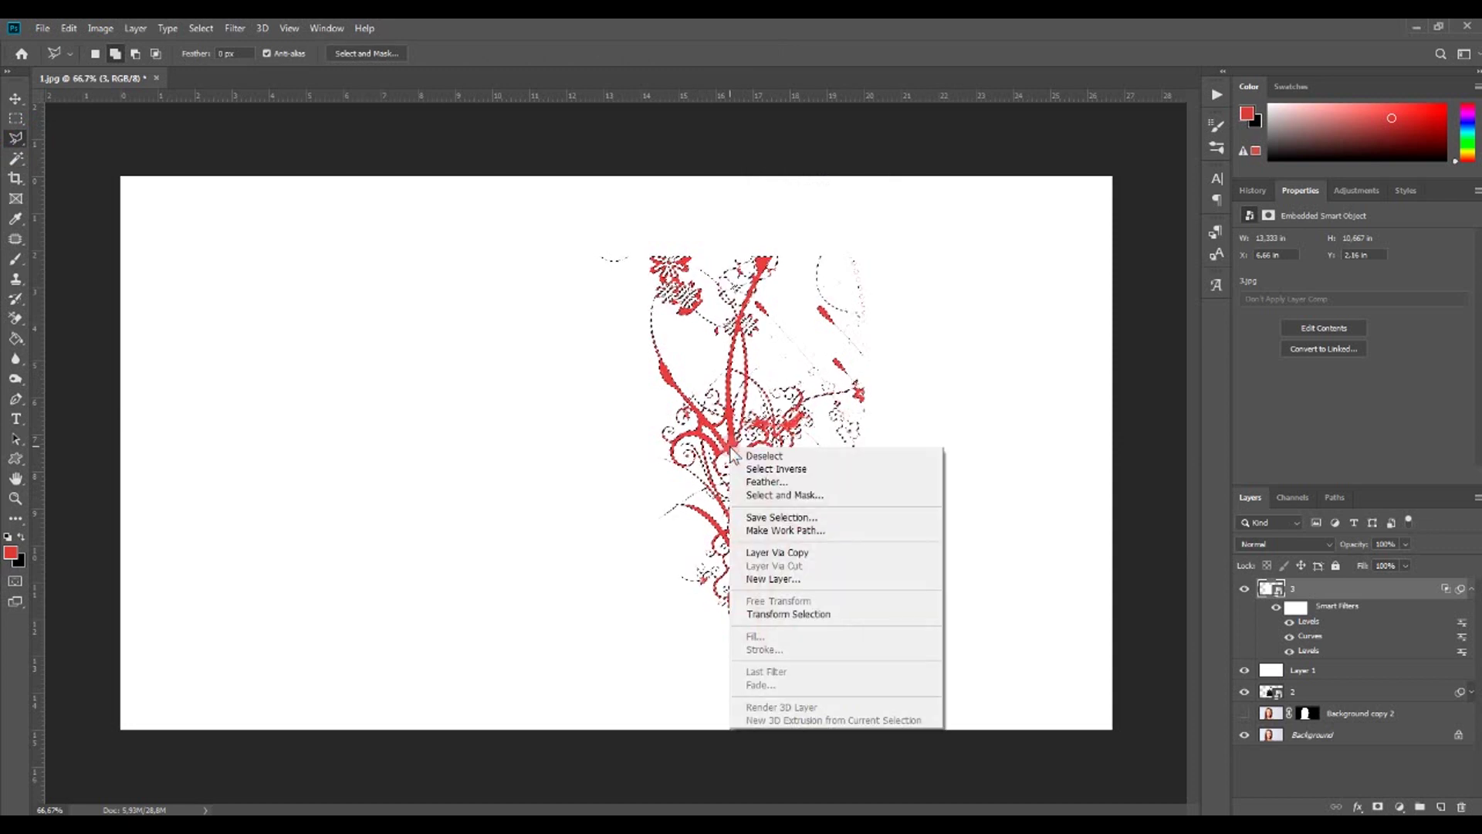
left_click(788, 554)
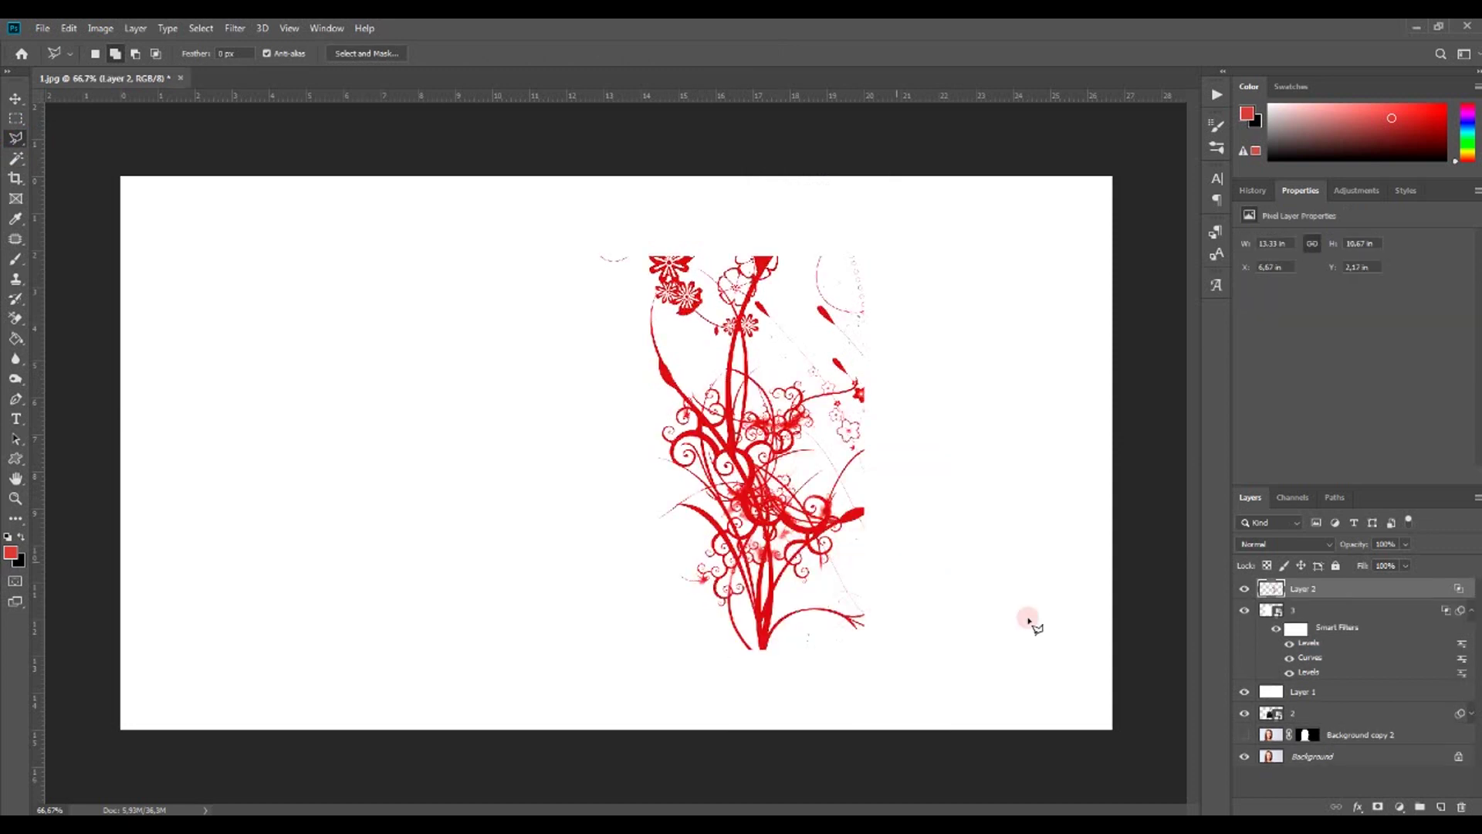
left_click(1244, 610)
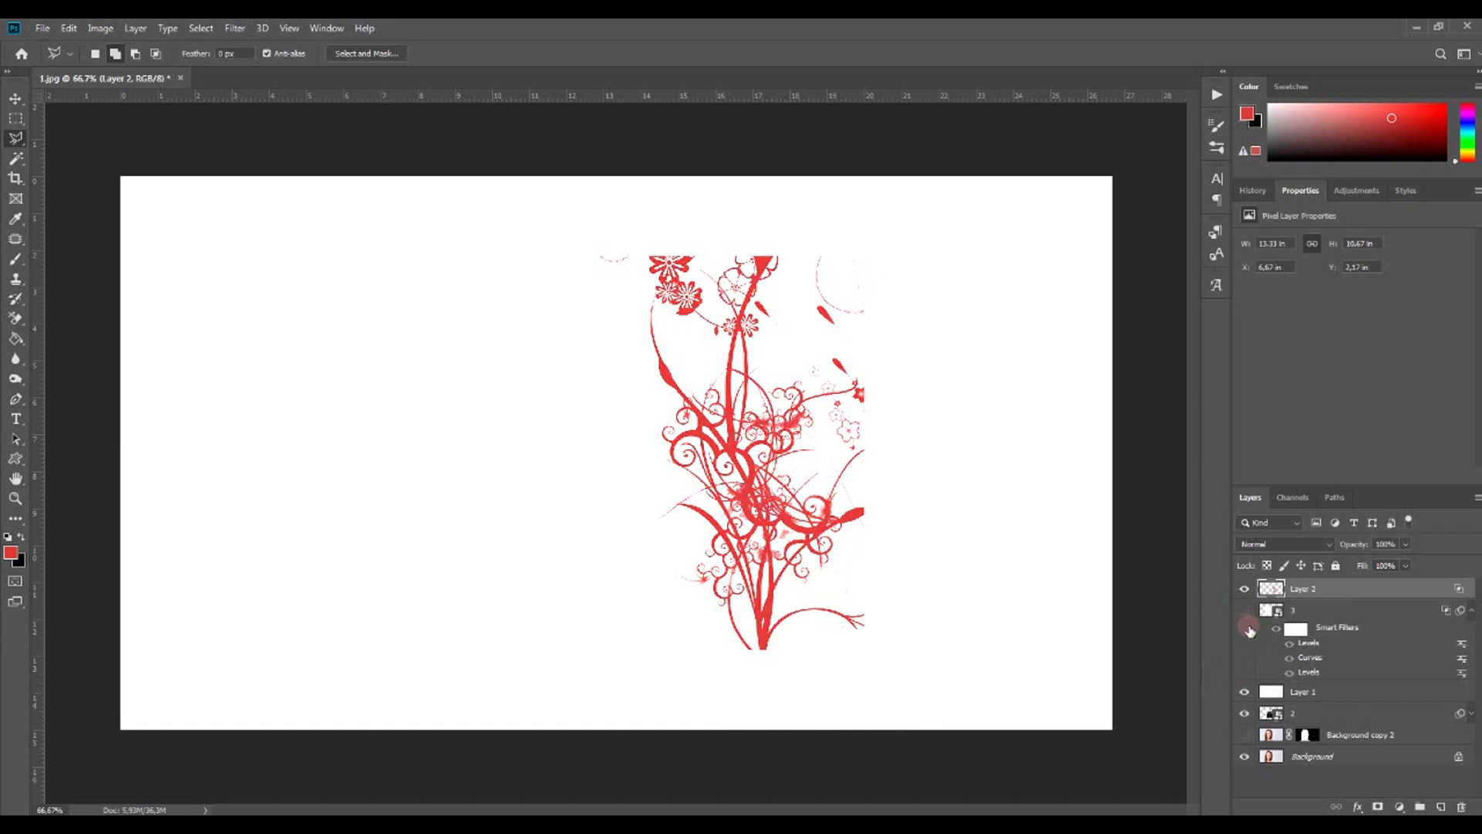
- Duplicate Layer 2, group all three flourish layers below Layer 1, and drag in 4.jpg
right_click(1302, 591)
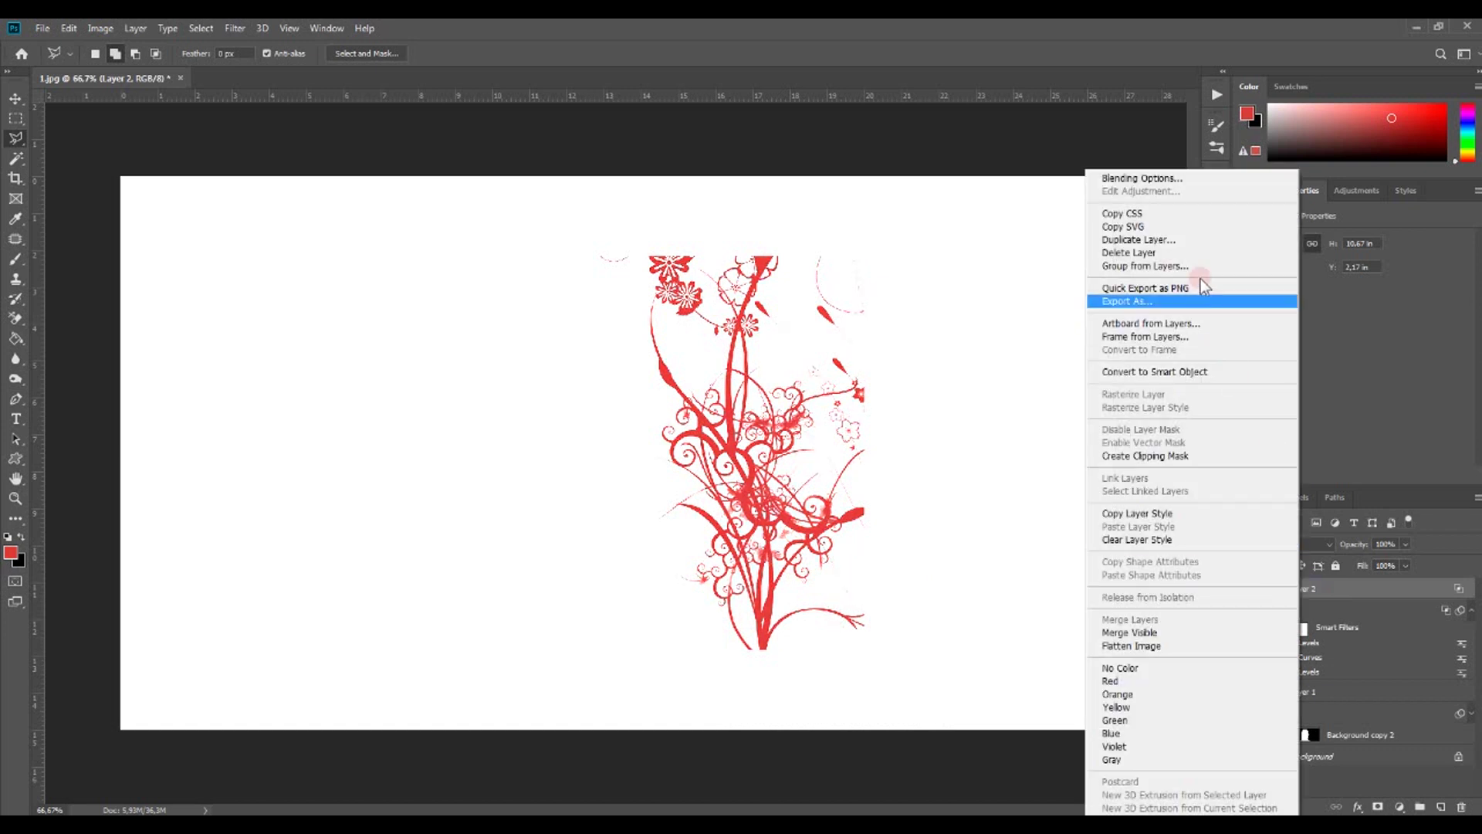
left_click(1194, 242)
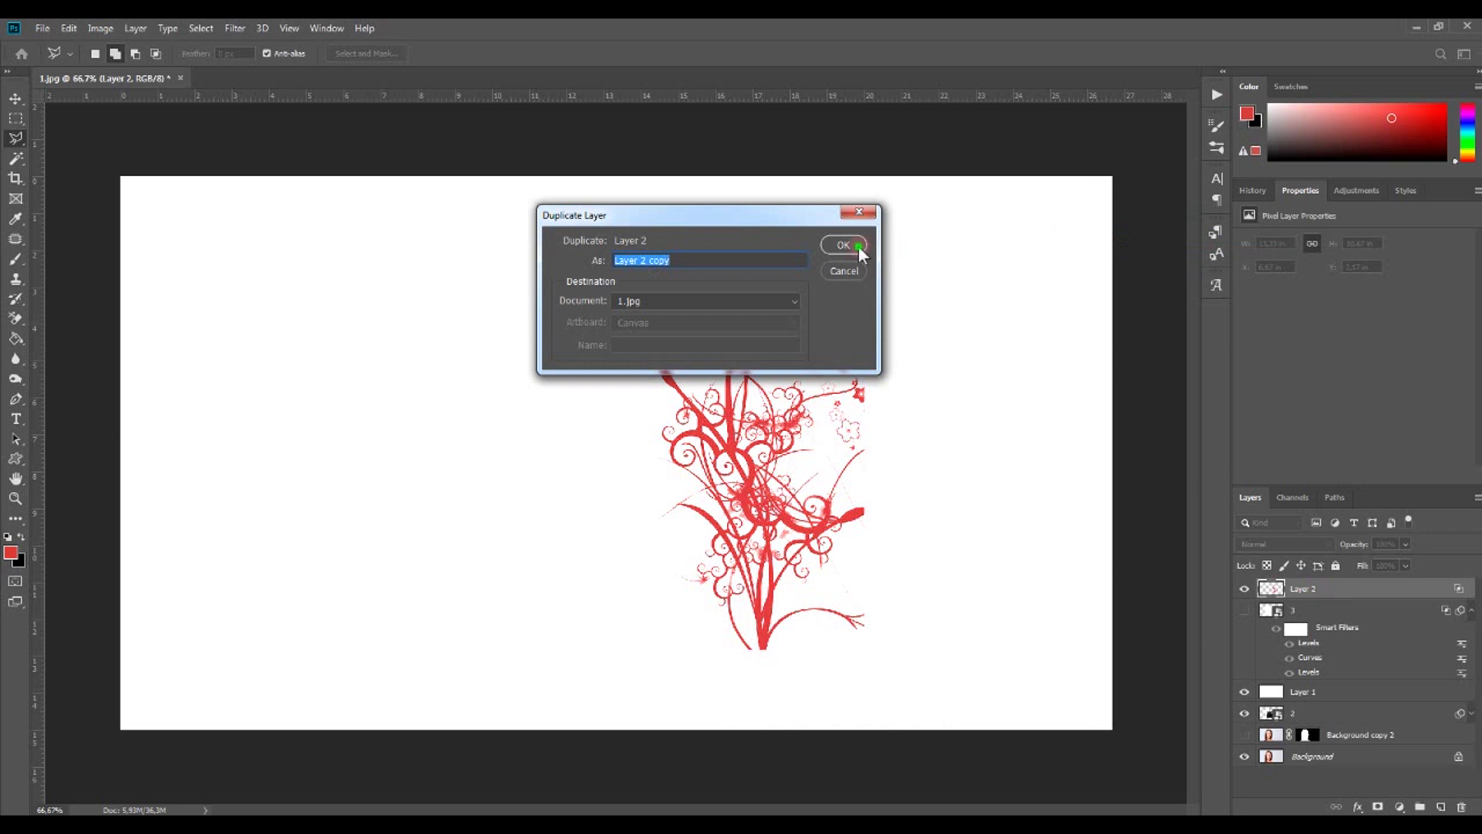
left_click(855, 244)
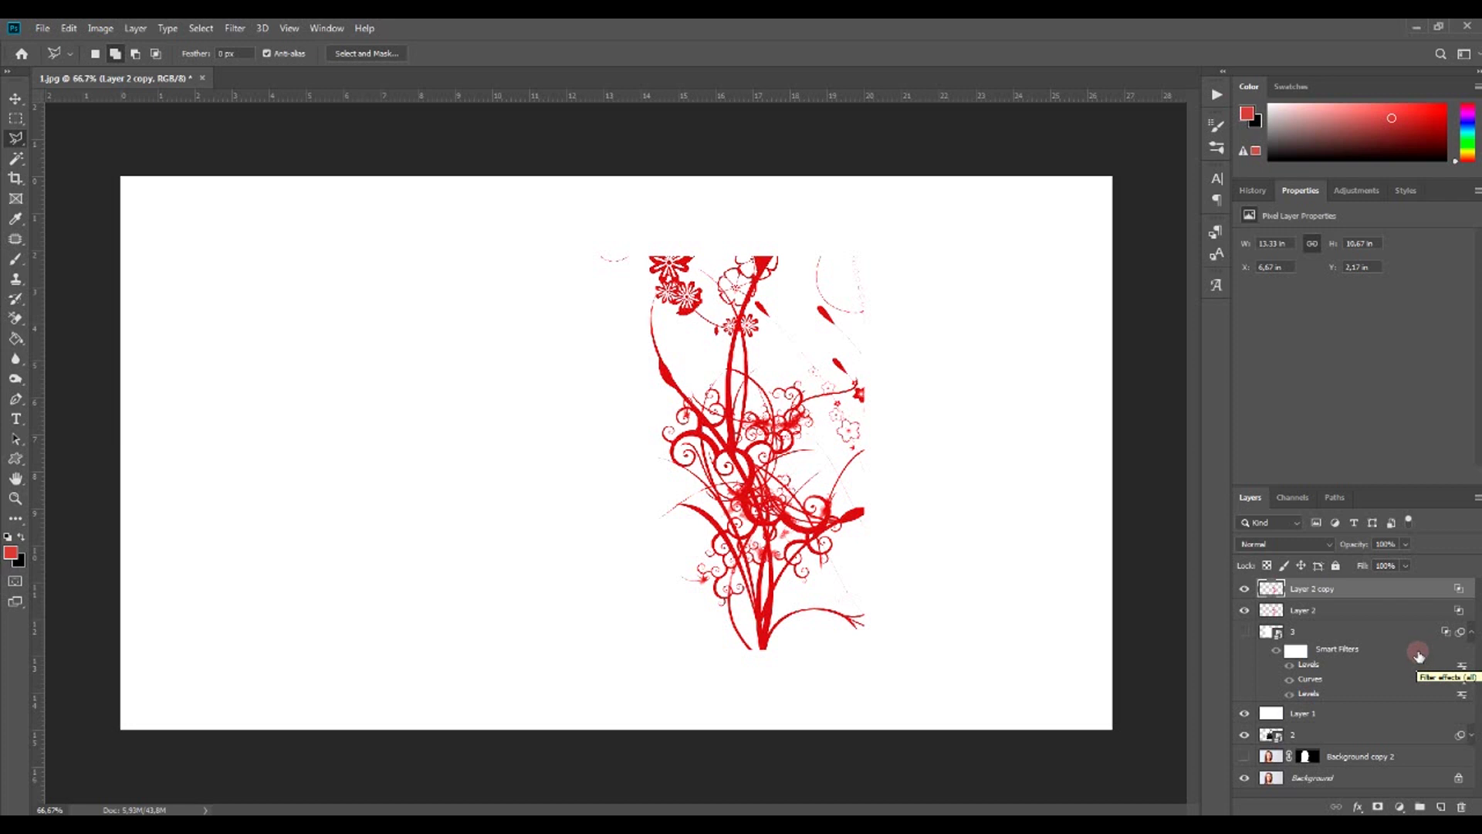
left_click(1381, 630, "shift")
left_click(1420, 807)
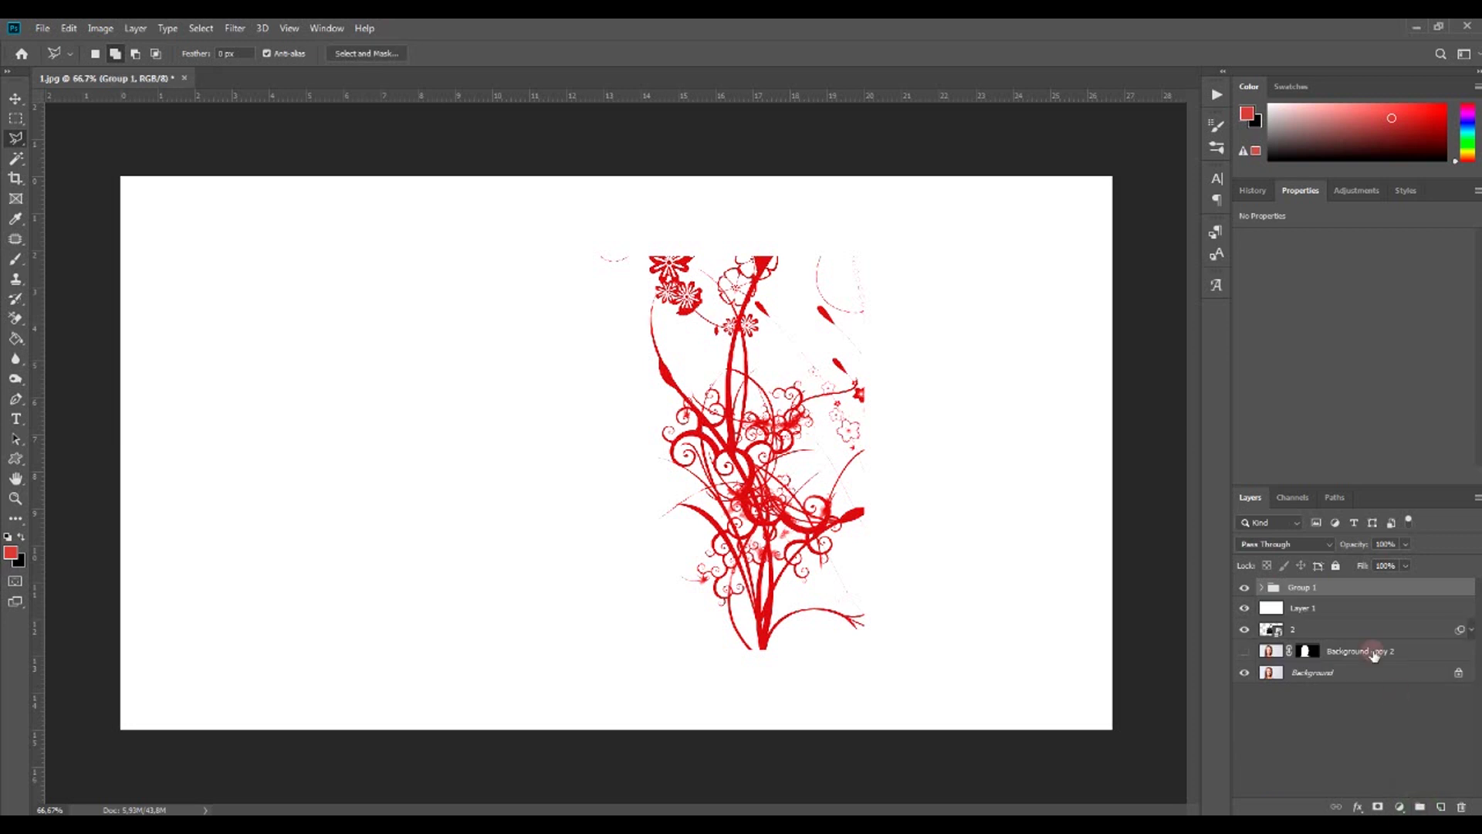
left_click_drag(1355, 591, 1356, 626)
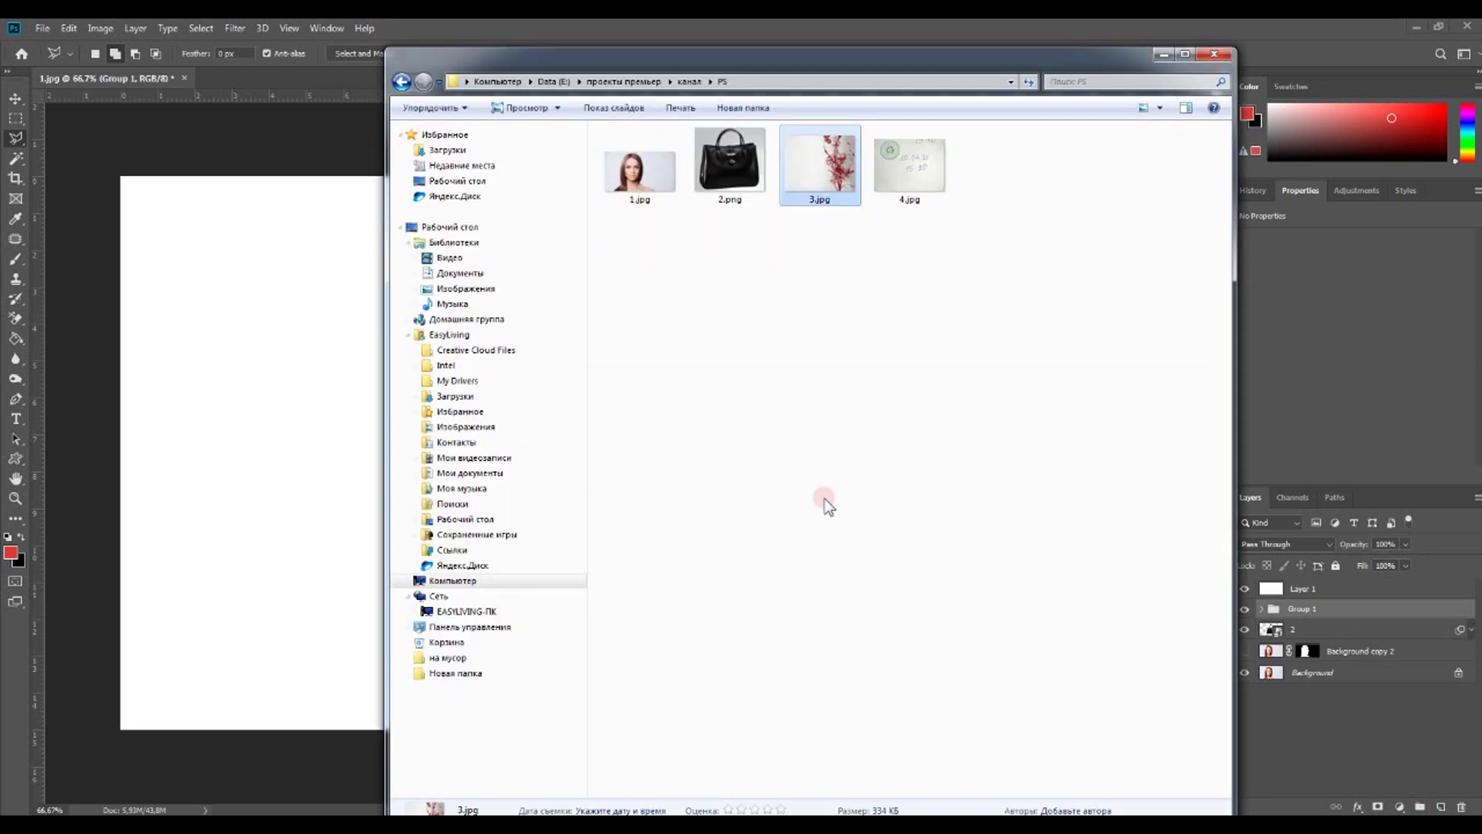
left_click_drag(895, 193, 332, 456)
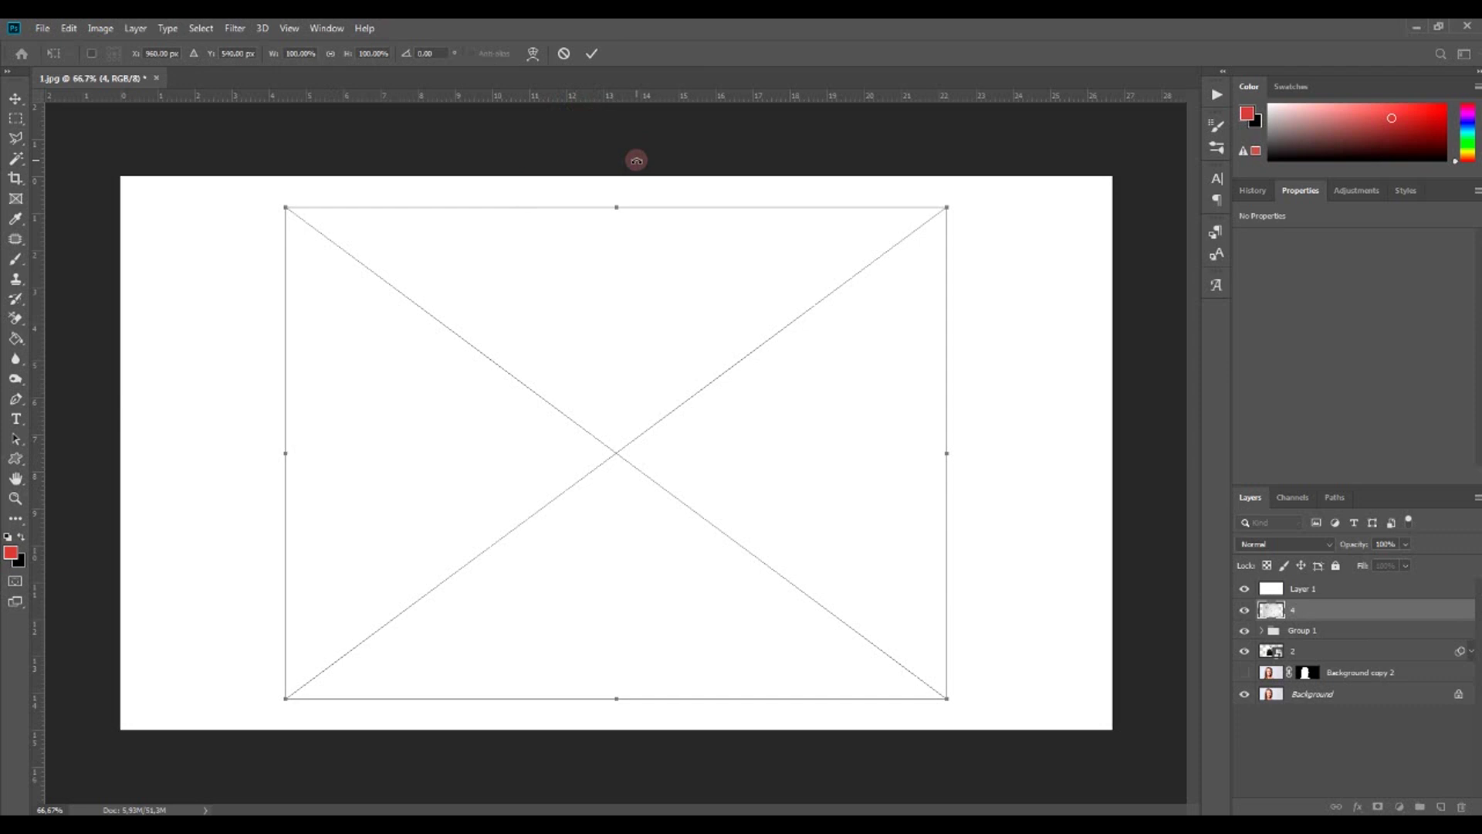
- Commit the placed 4.jpg photo and trace a polygonal selection around the round green stamp
left_click_drag(1333, 610, 1333, 587)
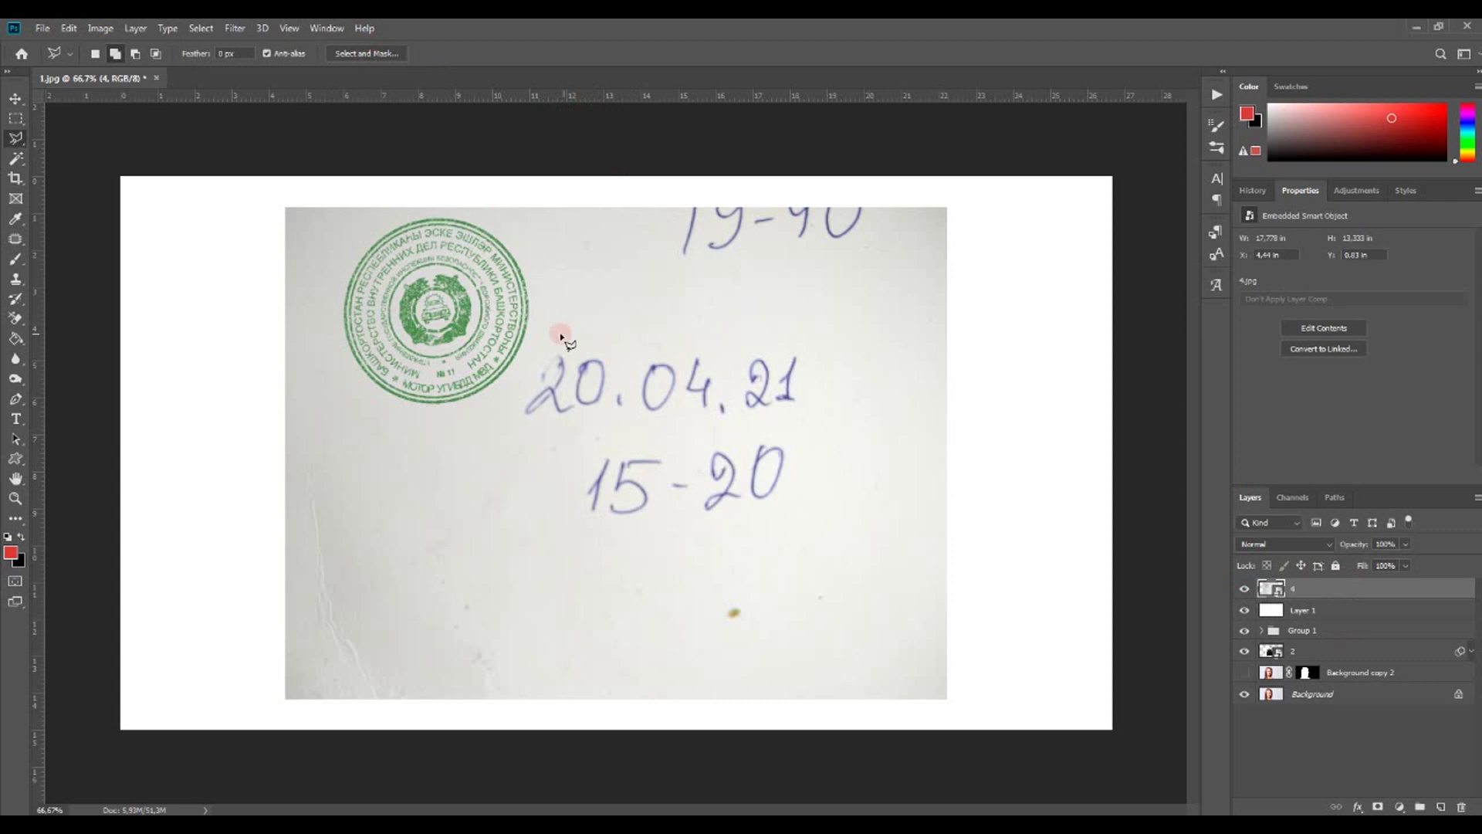
left_click(370, 239)
left_click_drag(342, 282, 392, 407)
left_click(449, 415)
left_click(500, 395)
left_click(532, 357)
left_click(536, 305)
left_click(532, 270)
left_click(516, 236)
left_click(462, 217)
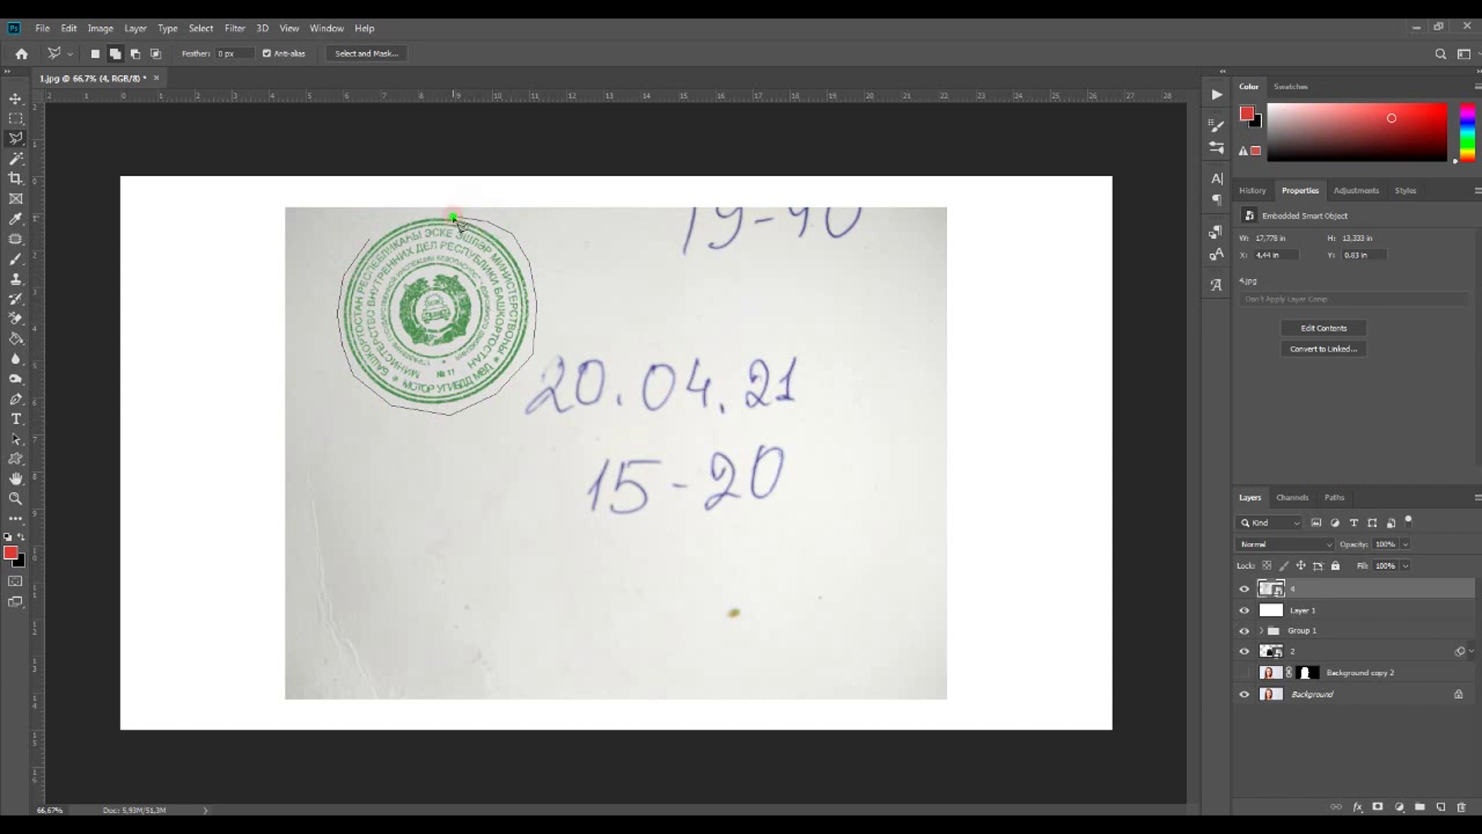
left_click(389, 216)
left_click(363, 239)
left_click(369, 242)
- Copy the stamp to its own layer, hide layer 4, and blend it in Multiply mode
right_click(423, 293)
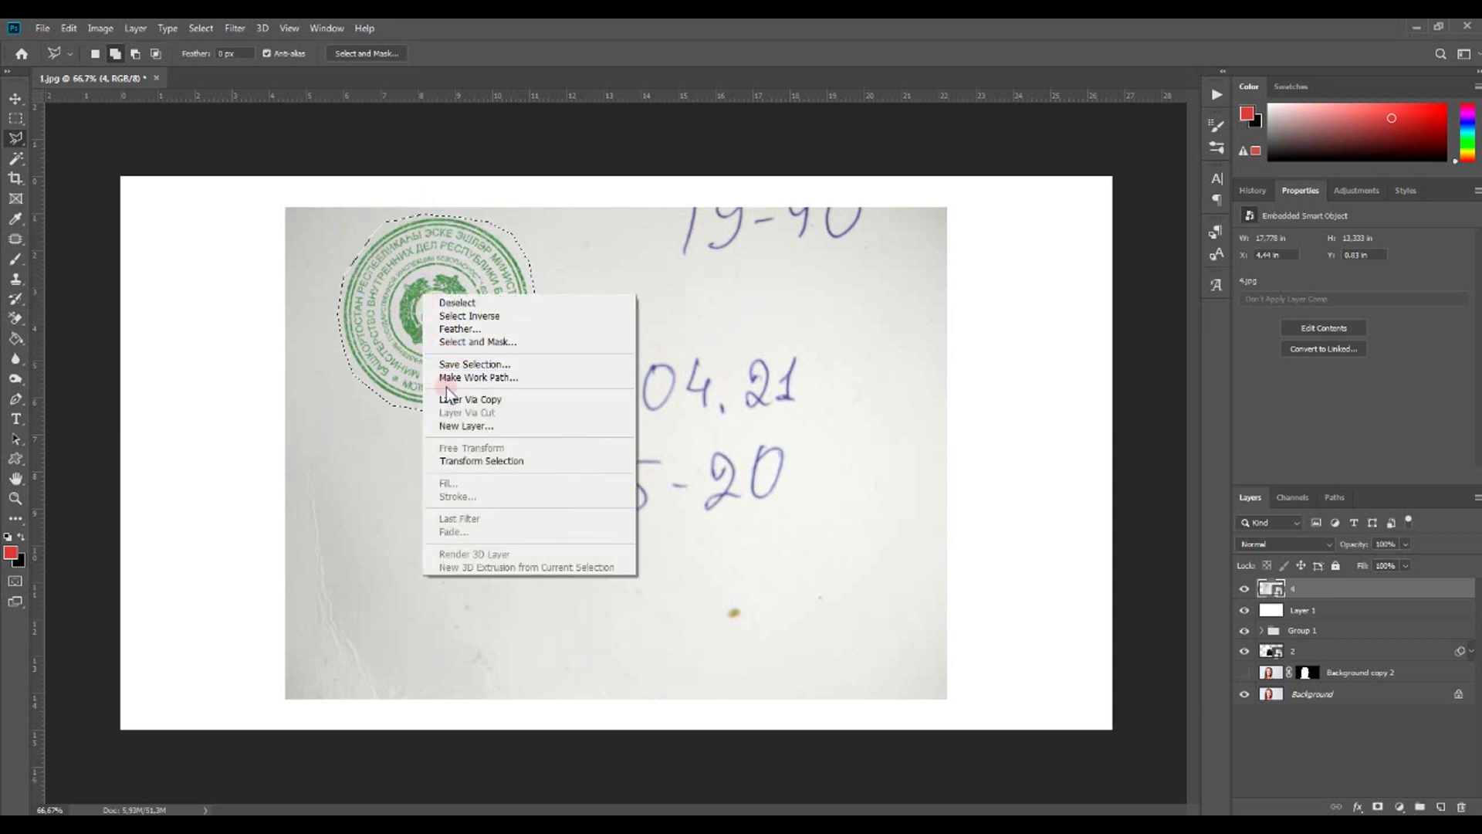
left_click(457, 399)
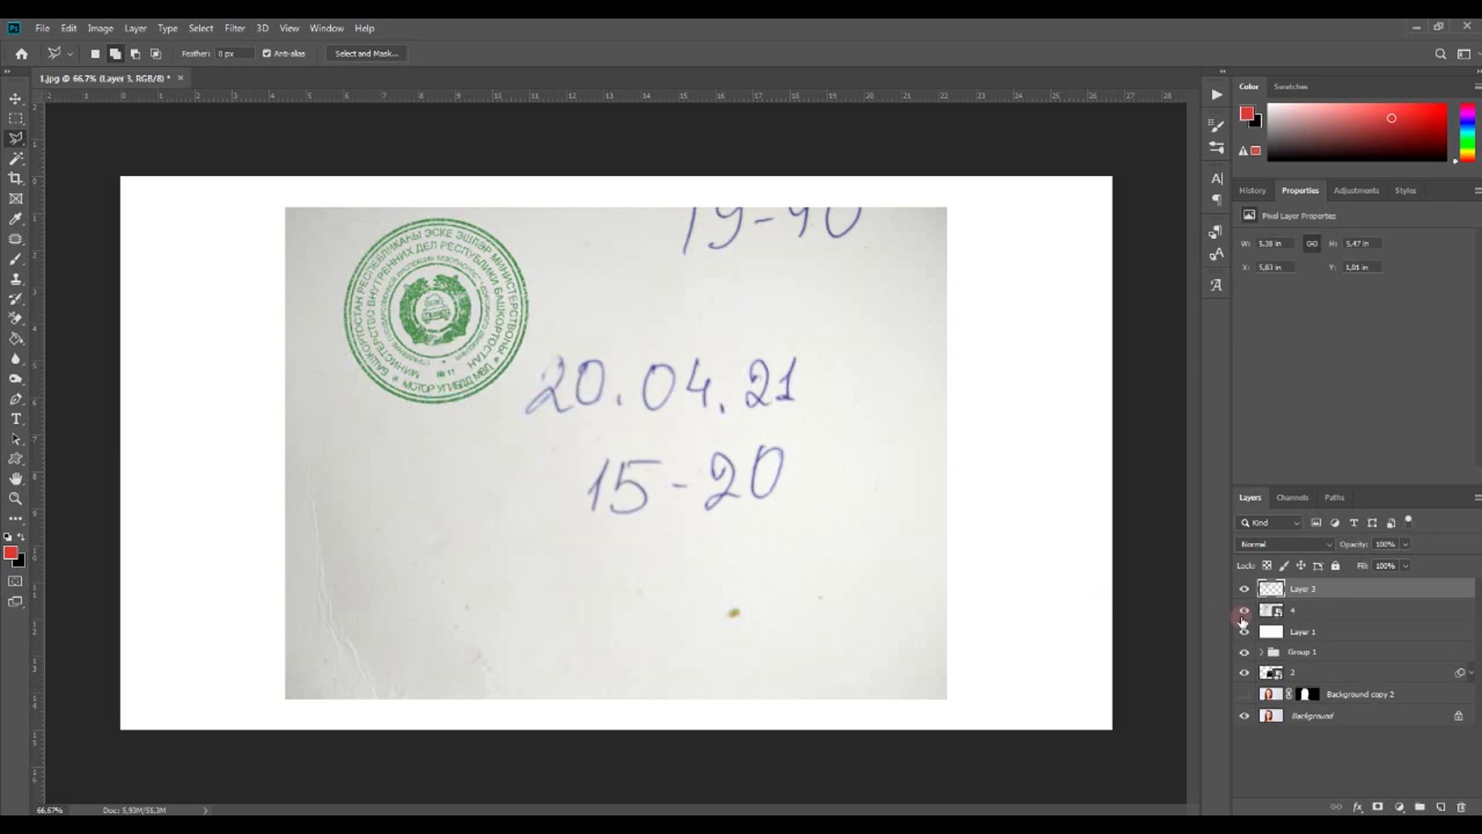
left_click(1243, 612)
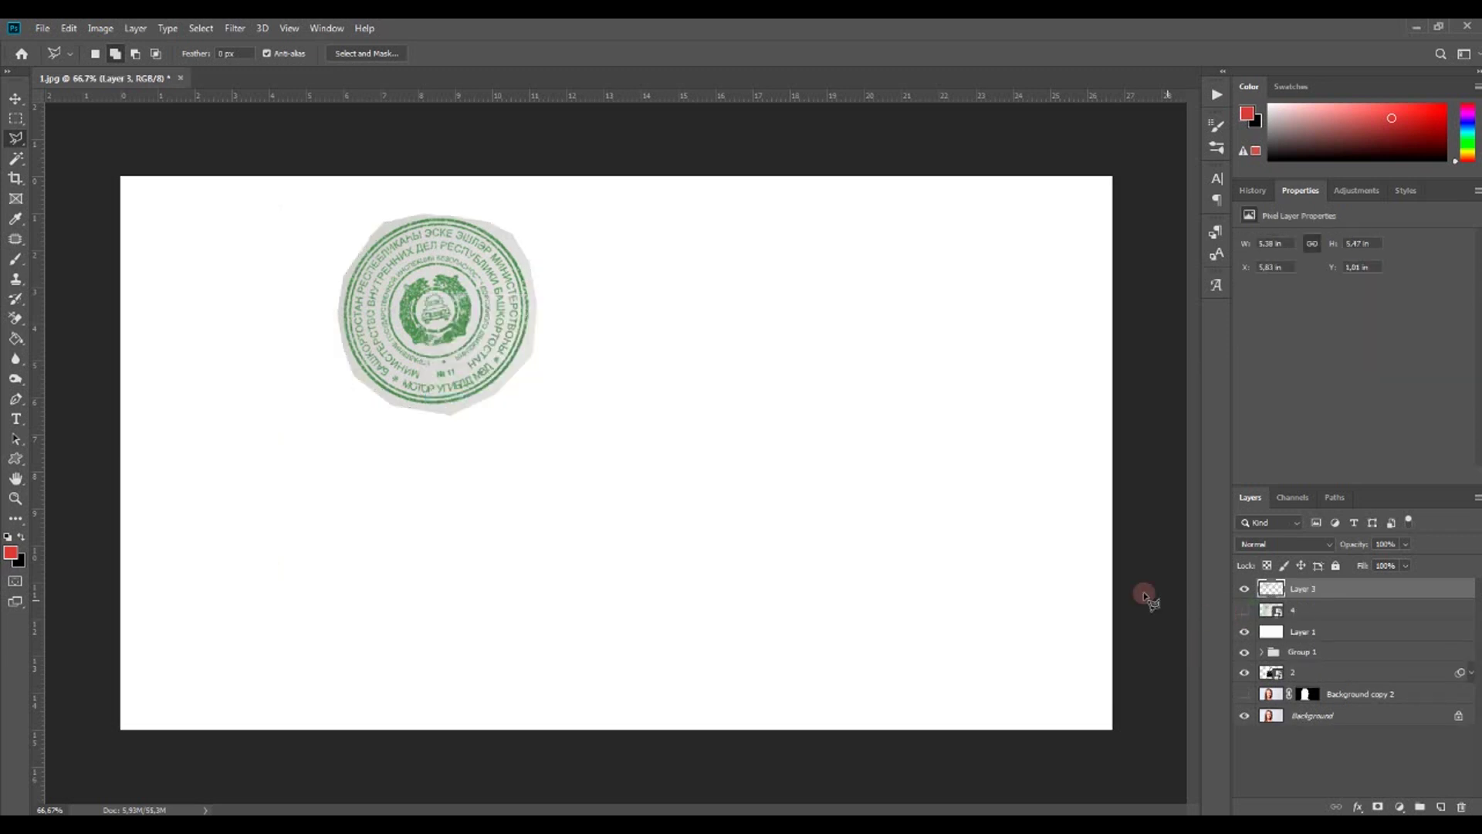
left_click(1259, 550)
left_click(432, 147)
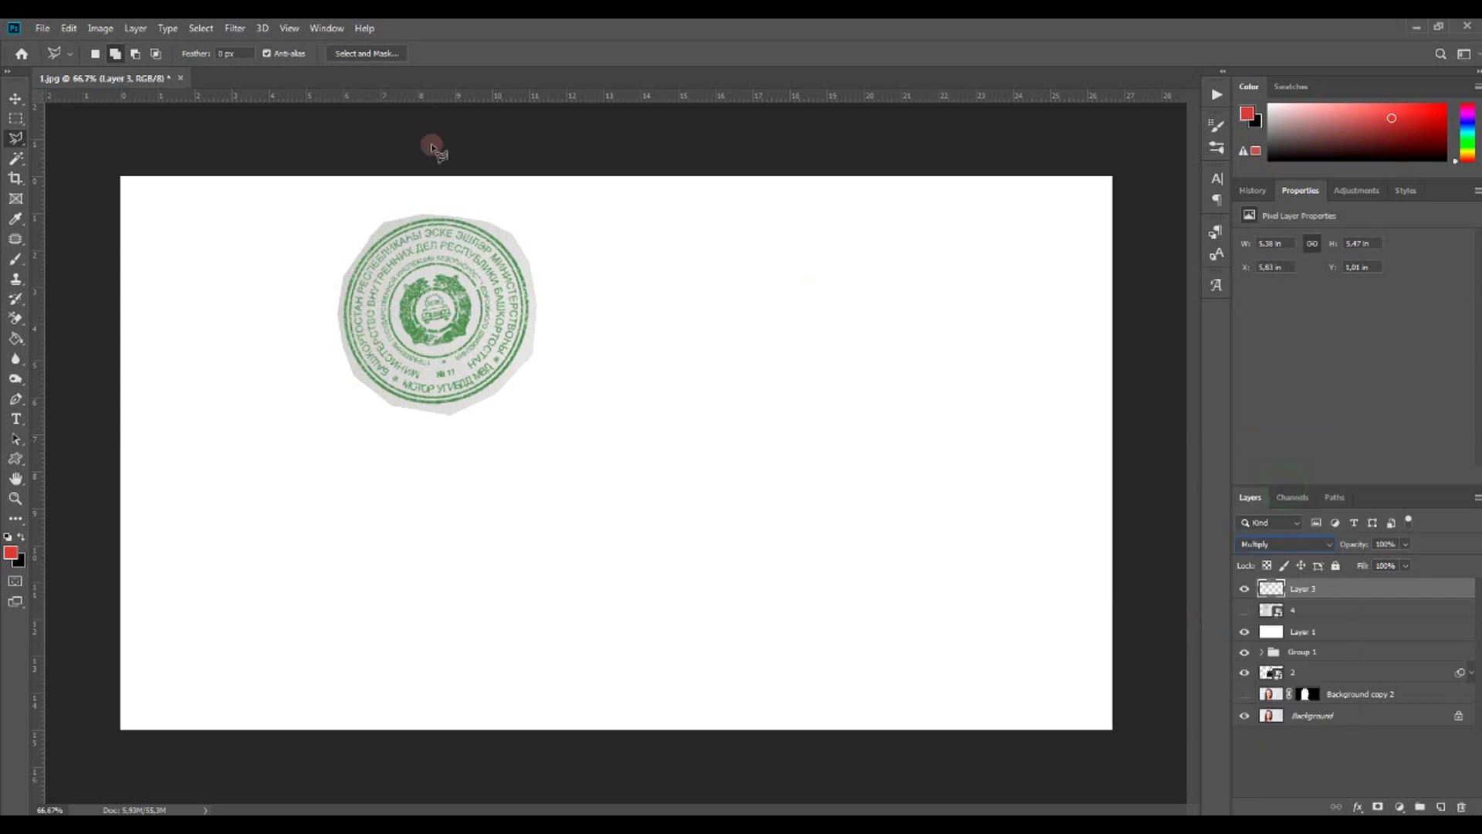
- Pull the Levels white input left on the stamp layer, then show layer 4 again
left_click(107, 30)
mouse_move(123, 67)
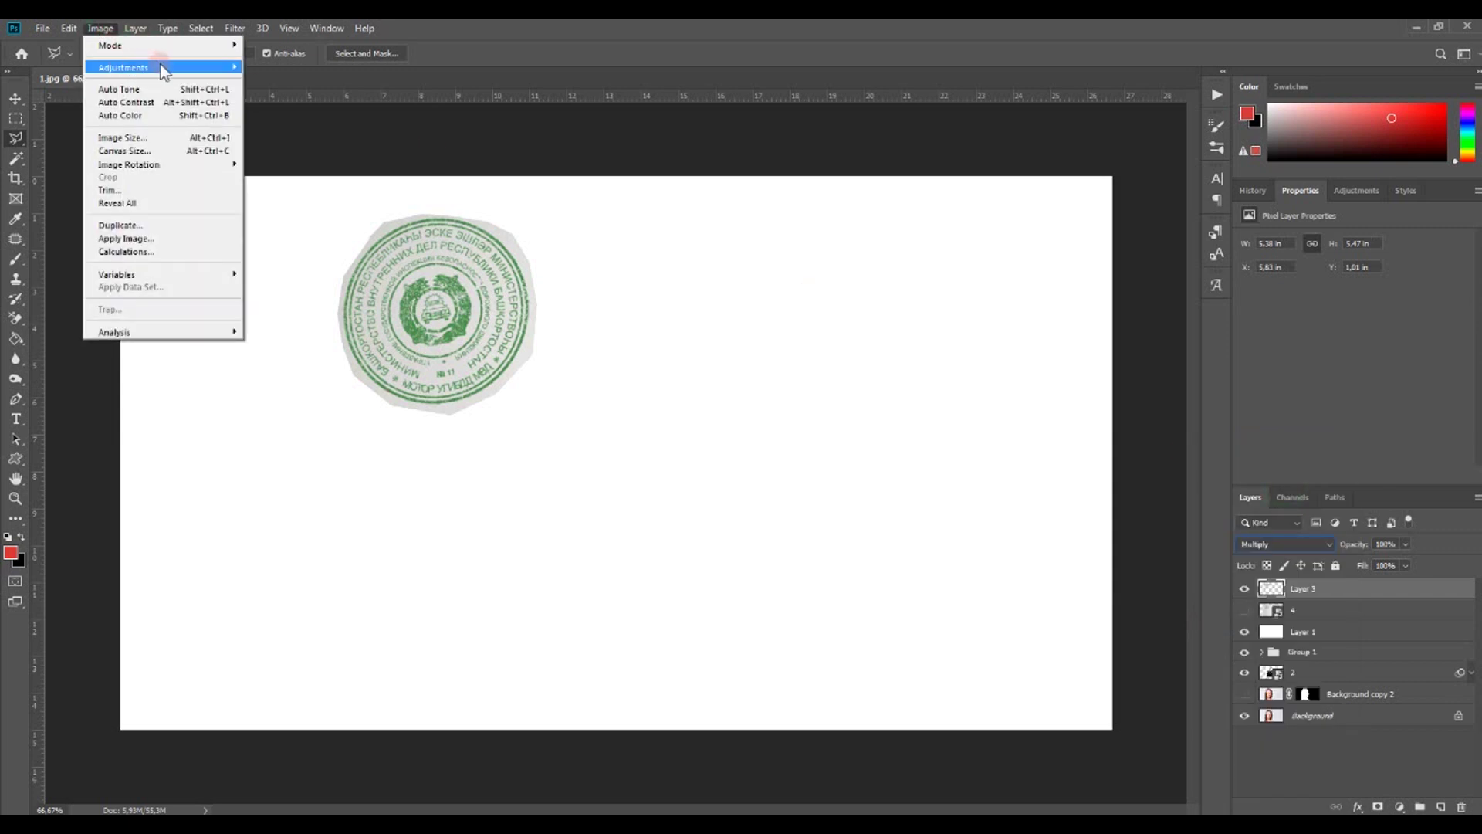
left_click(265, 81)
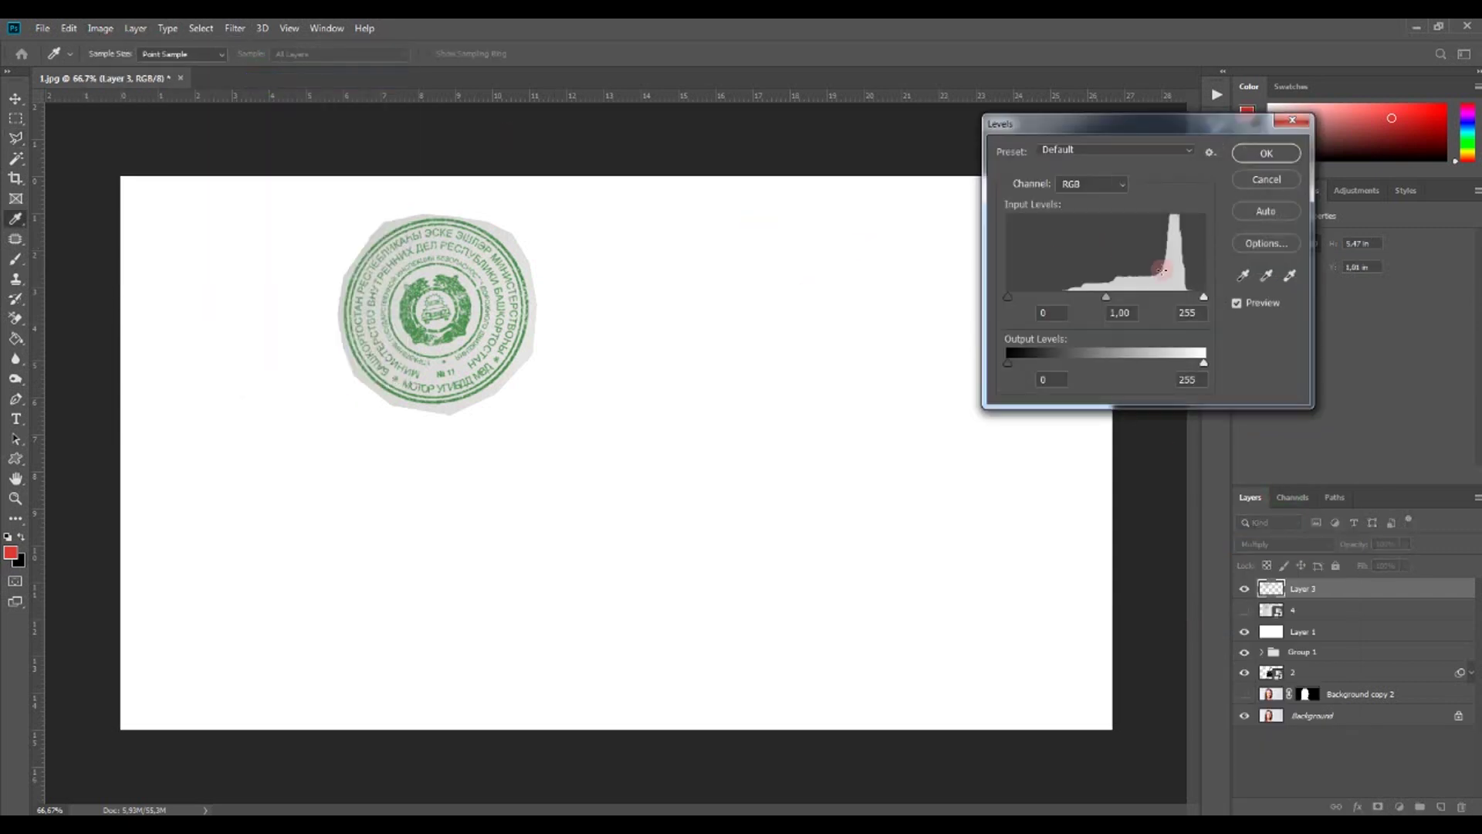
left_click_drag(1202, 297, 1166, 300)
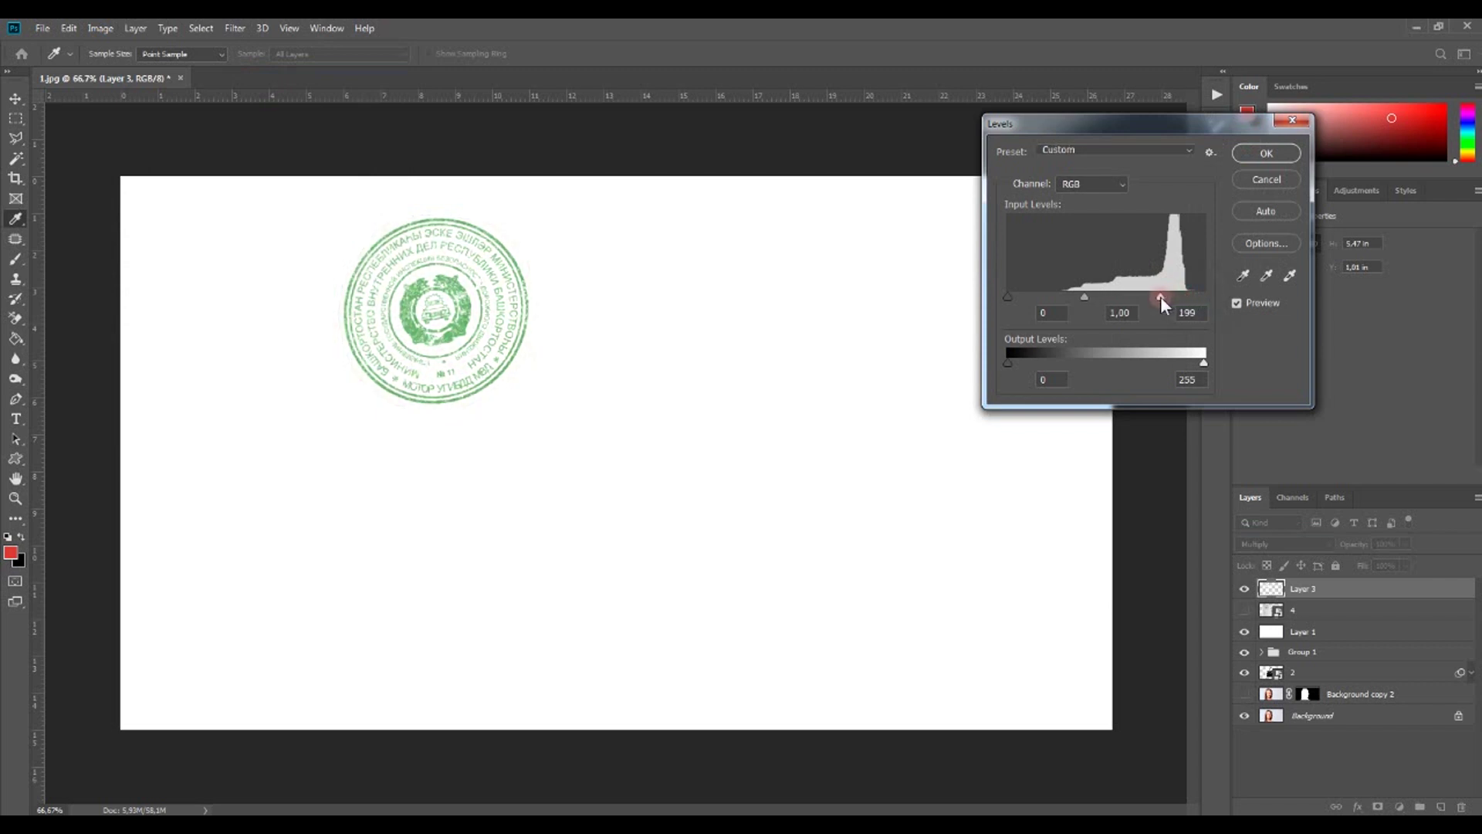
left_click(1253, 159)
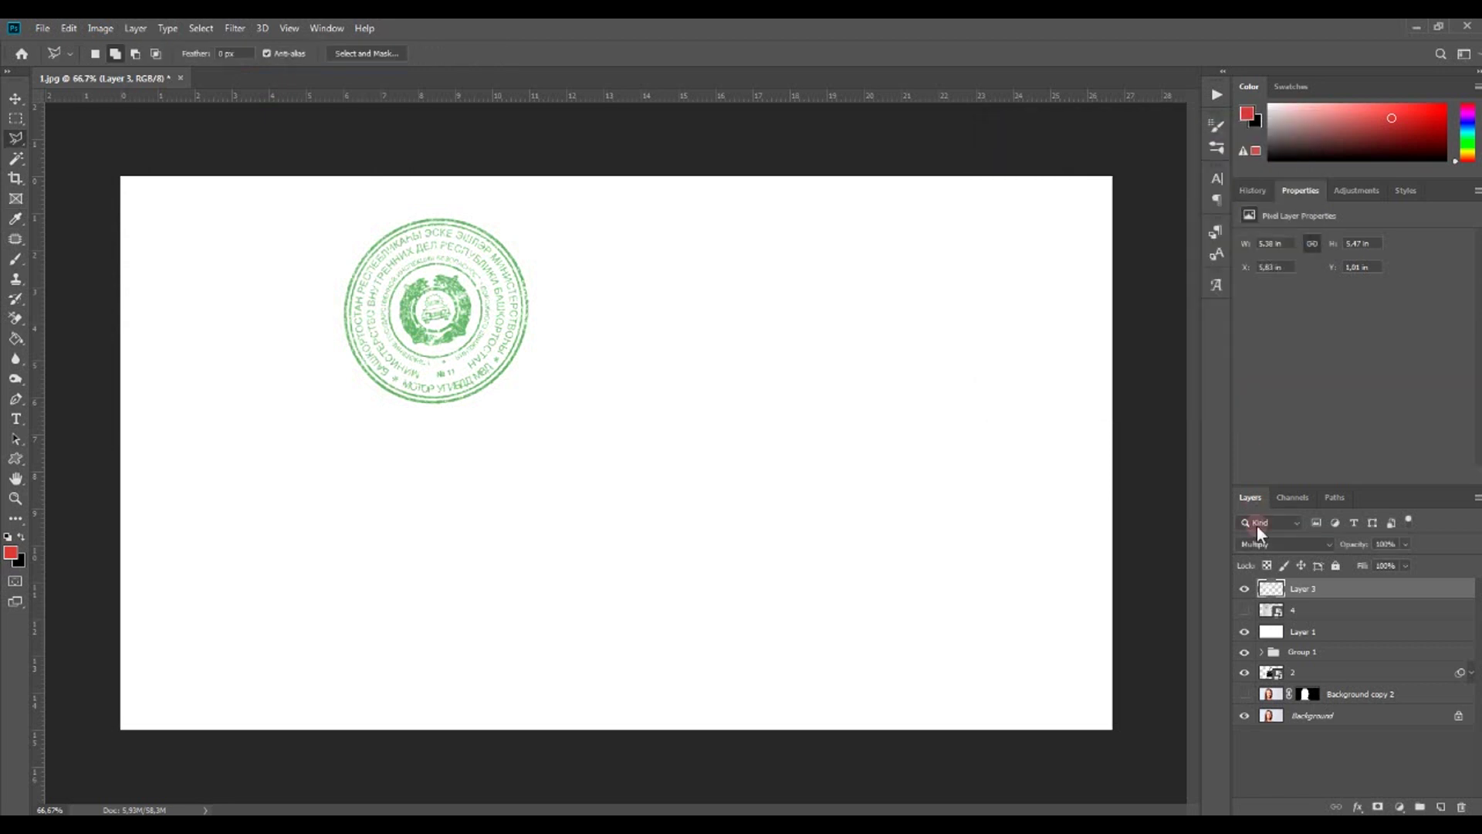
left_click(1244, 610)
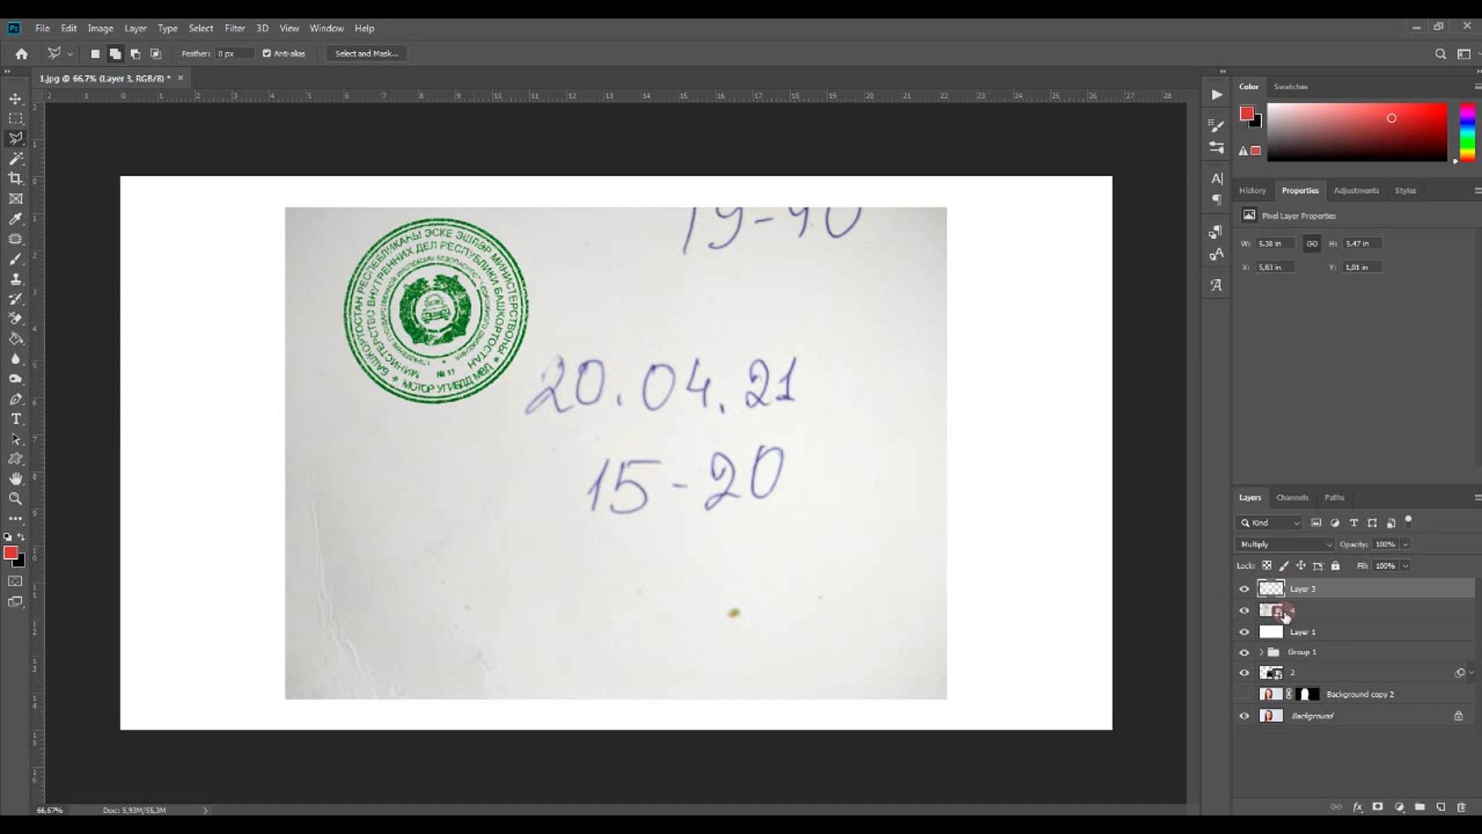
- Outline the handwritten date 20.04.21 on layer 4 and copy it to a new layer
left_click(1283, 612)
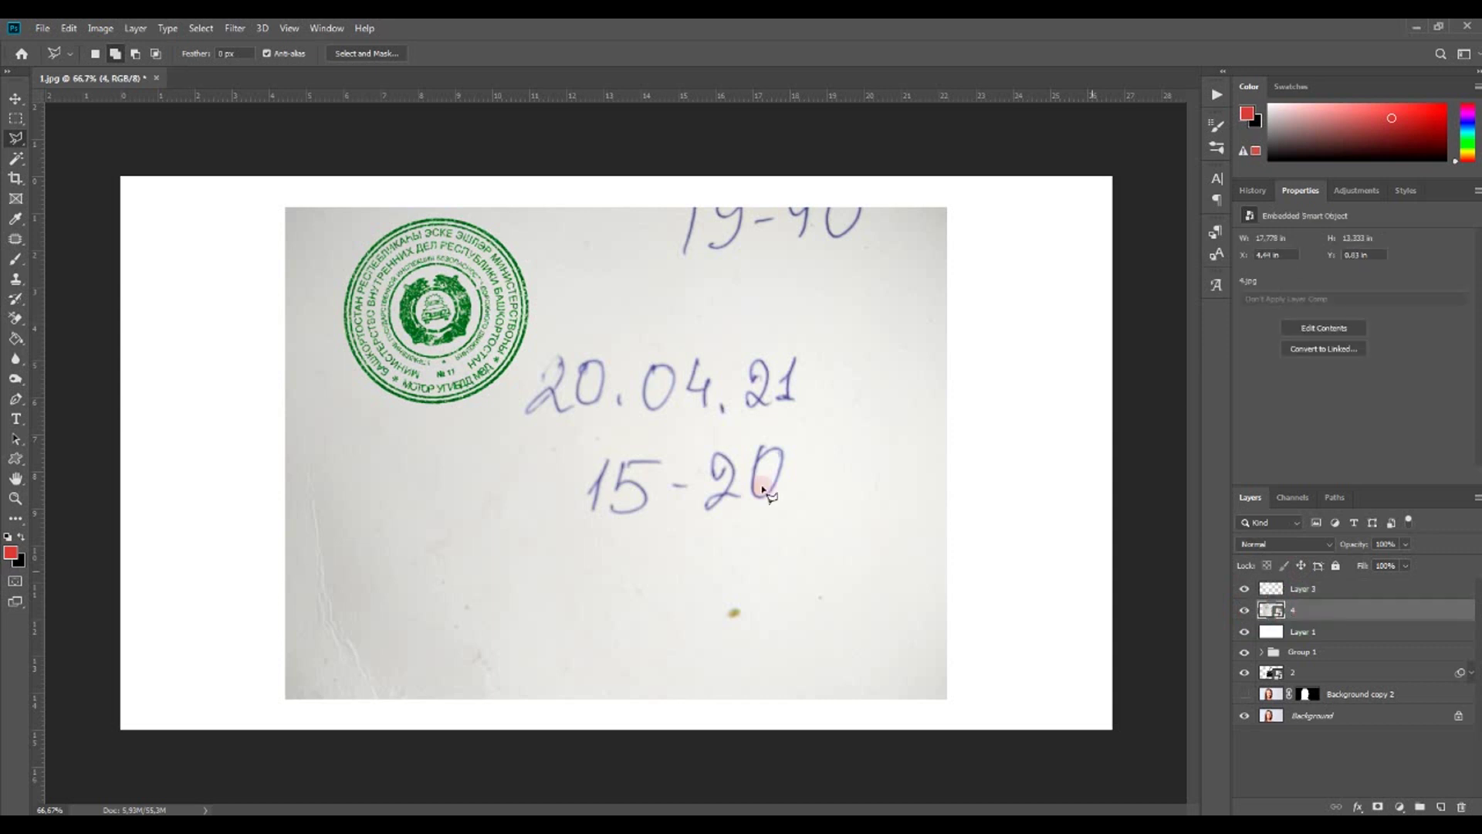
left_click(552, 346)
left_click(518, 399)
left_click(612, 421)
left_click(763, 422)
left_click(805, 414)
left_click(808, 348)
left_click(685, 344)
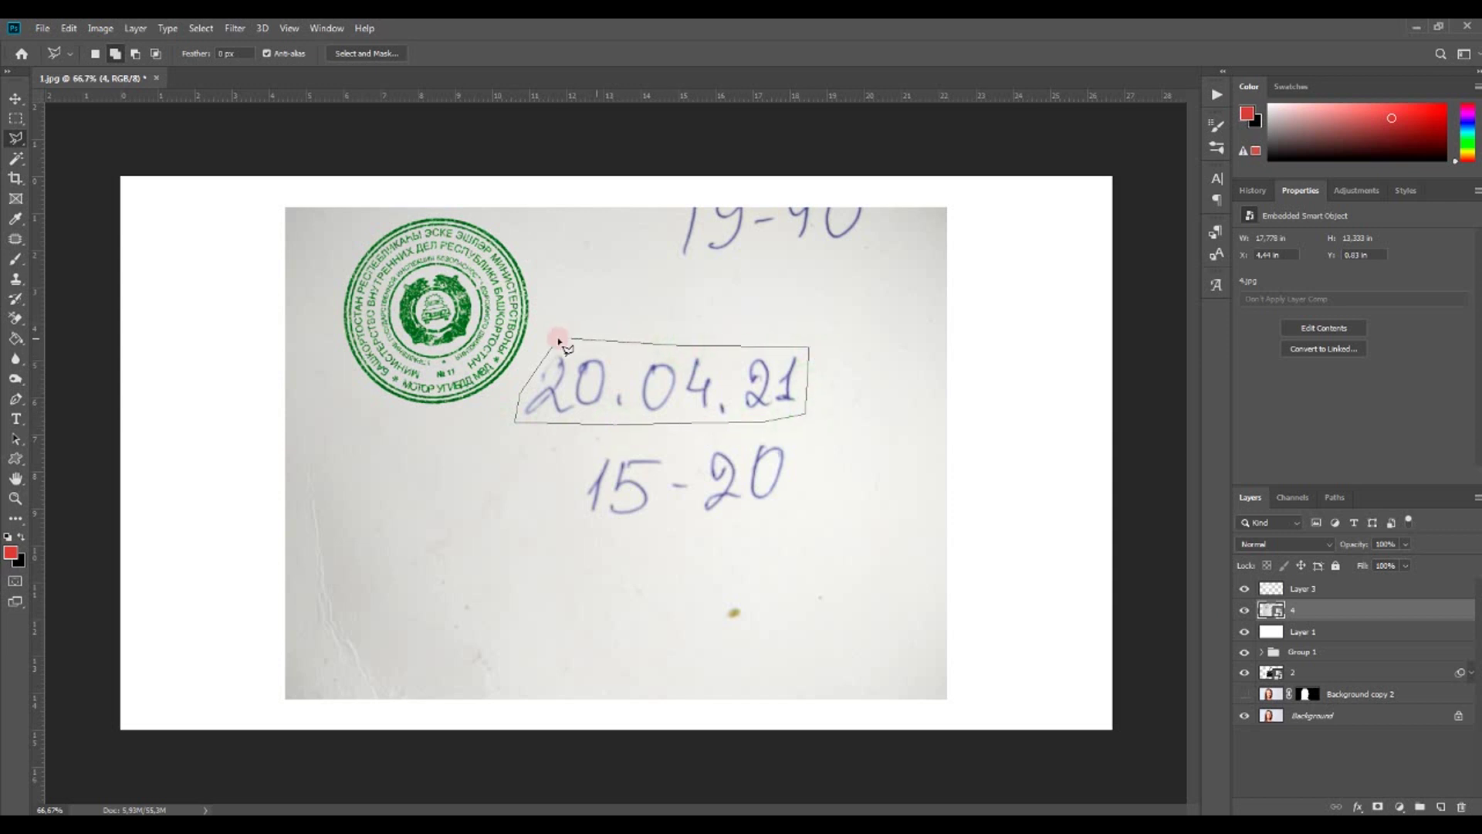
left_click(559, 341)
right_click(632, 373)
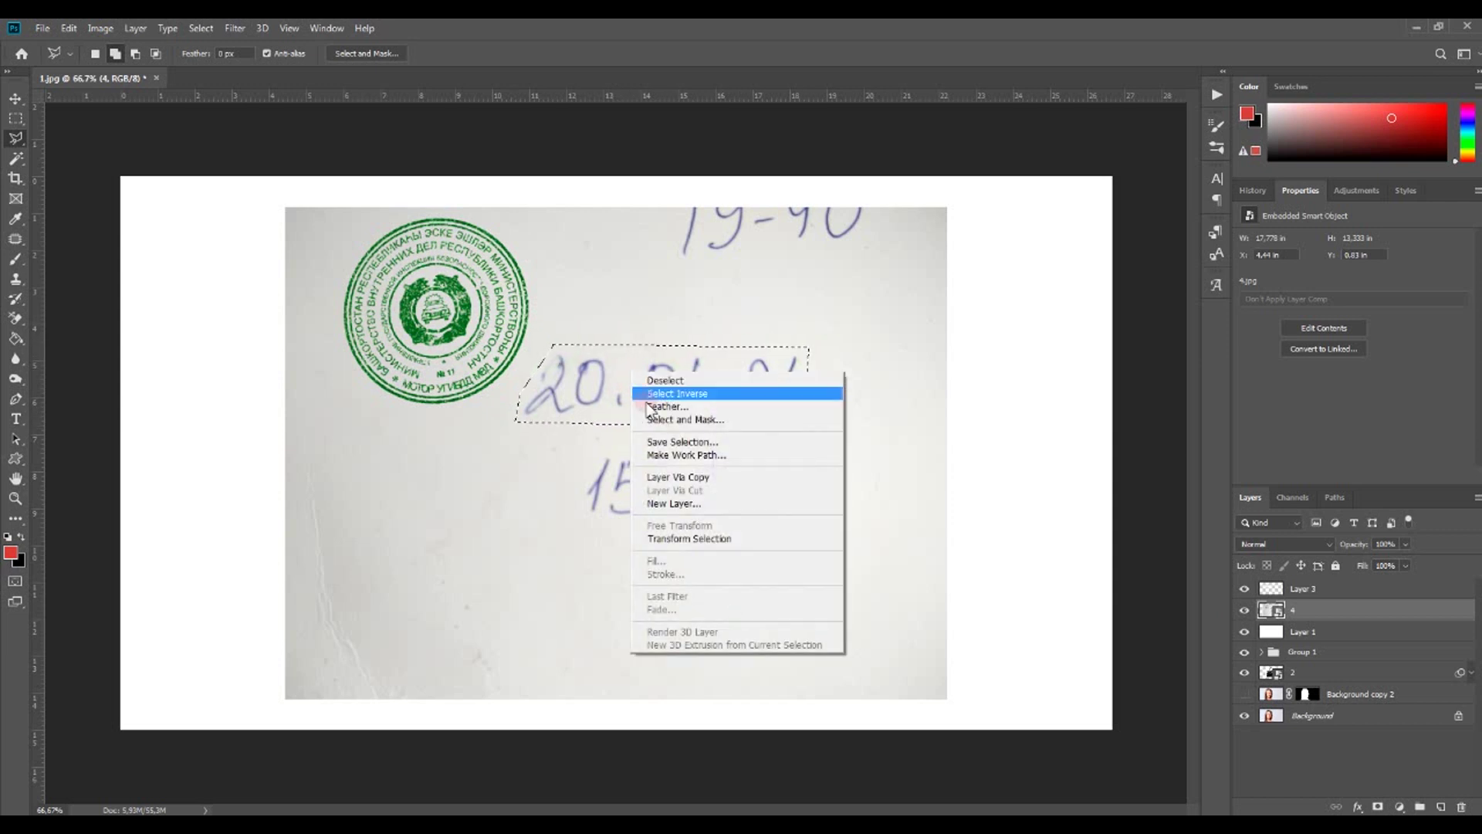
left_click(627, 441)
key("ctrl+j")
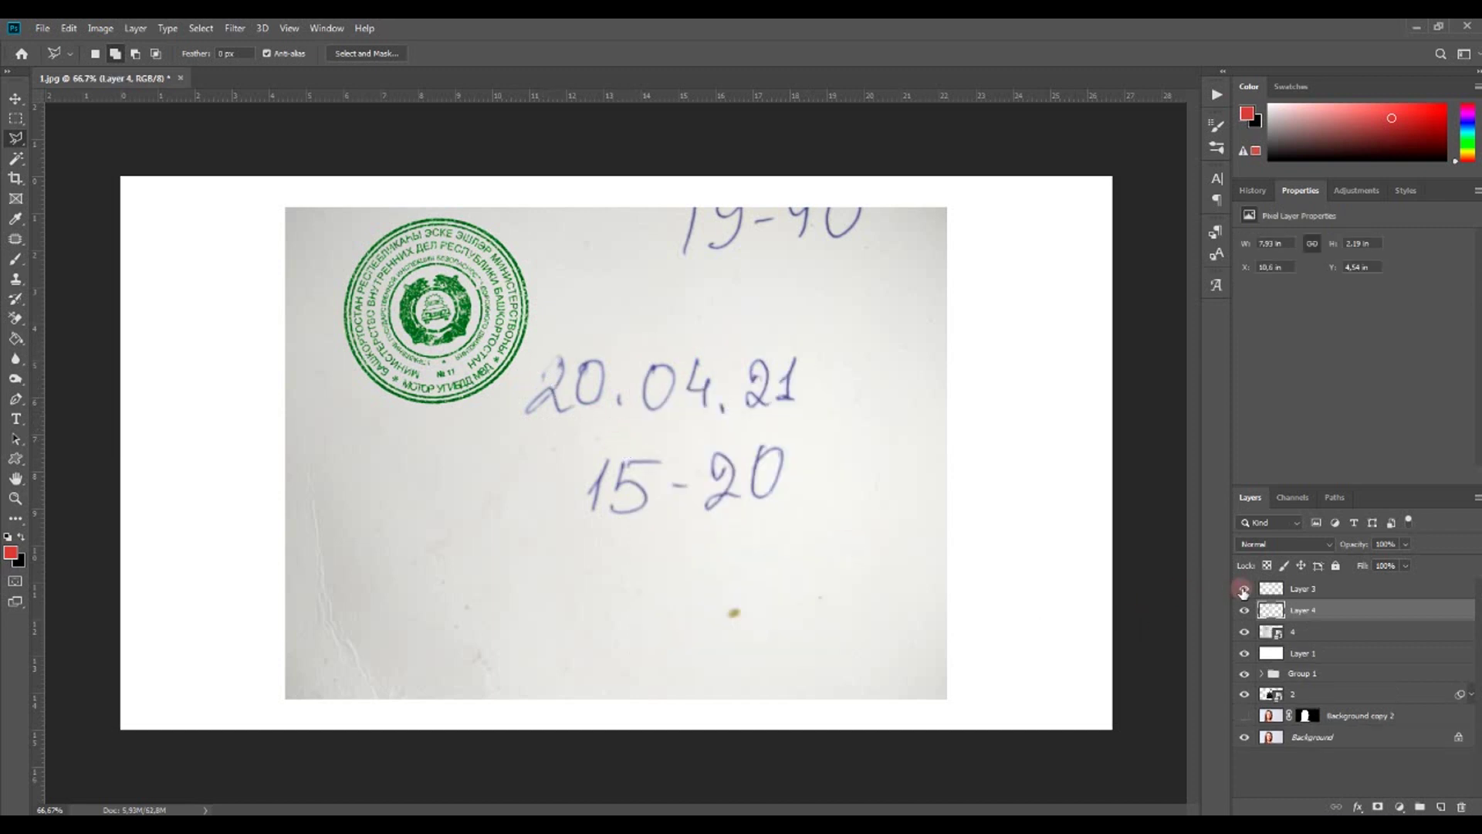
left_click(1243, 611)
left_click(1244, 592)
- Re-trace 20.04.21, copy it onto its own layer, and hide the note photo
left_click(537, 353)
left_click(517, 423)
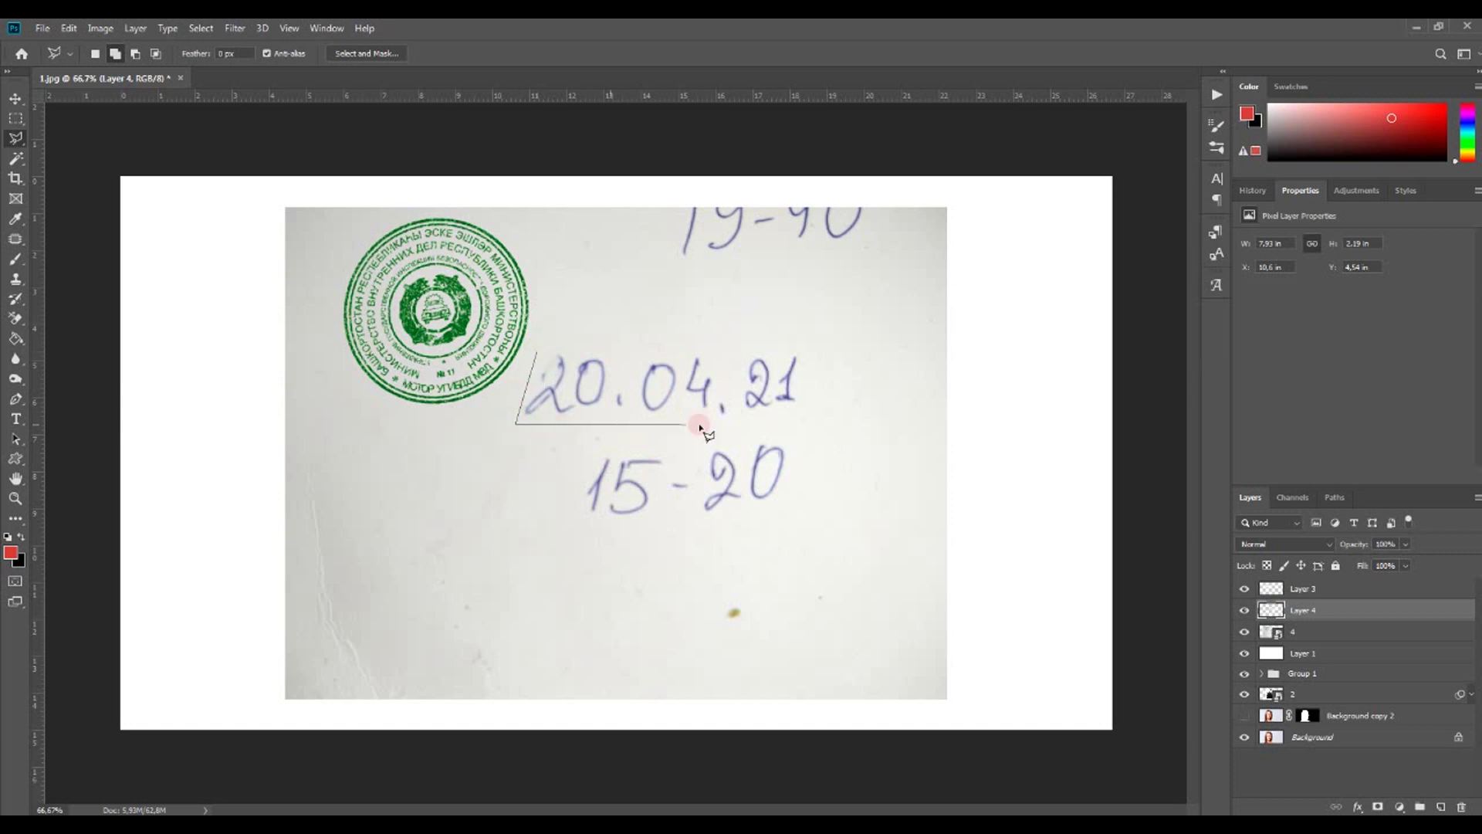
left_click(764, 420)
left_click(802, 407)
left_click(812, 344)
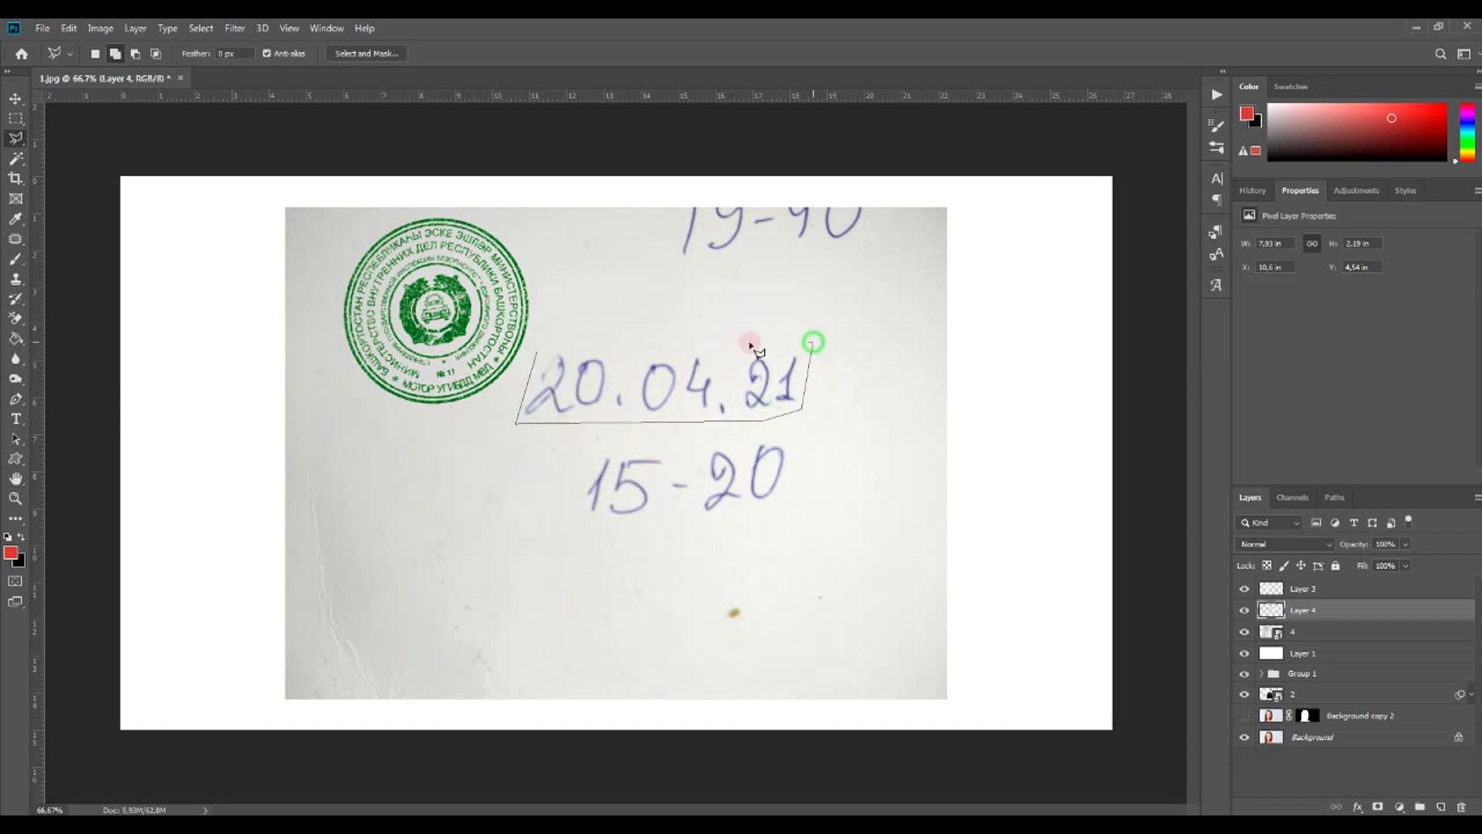
left_click(539, 351)
right_click(617, 390)
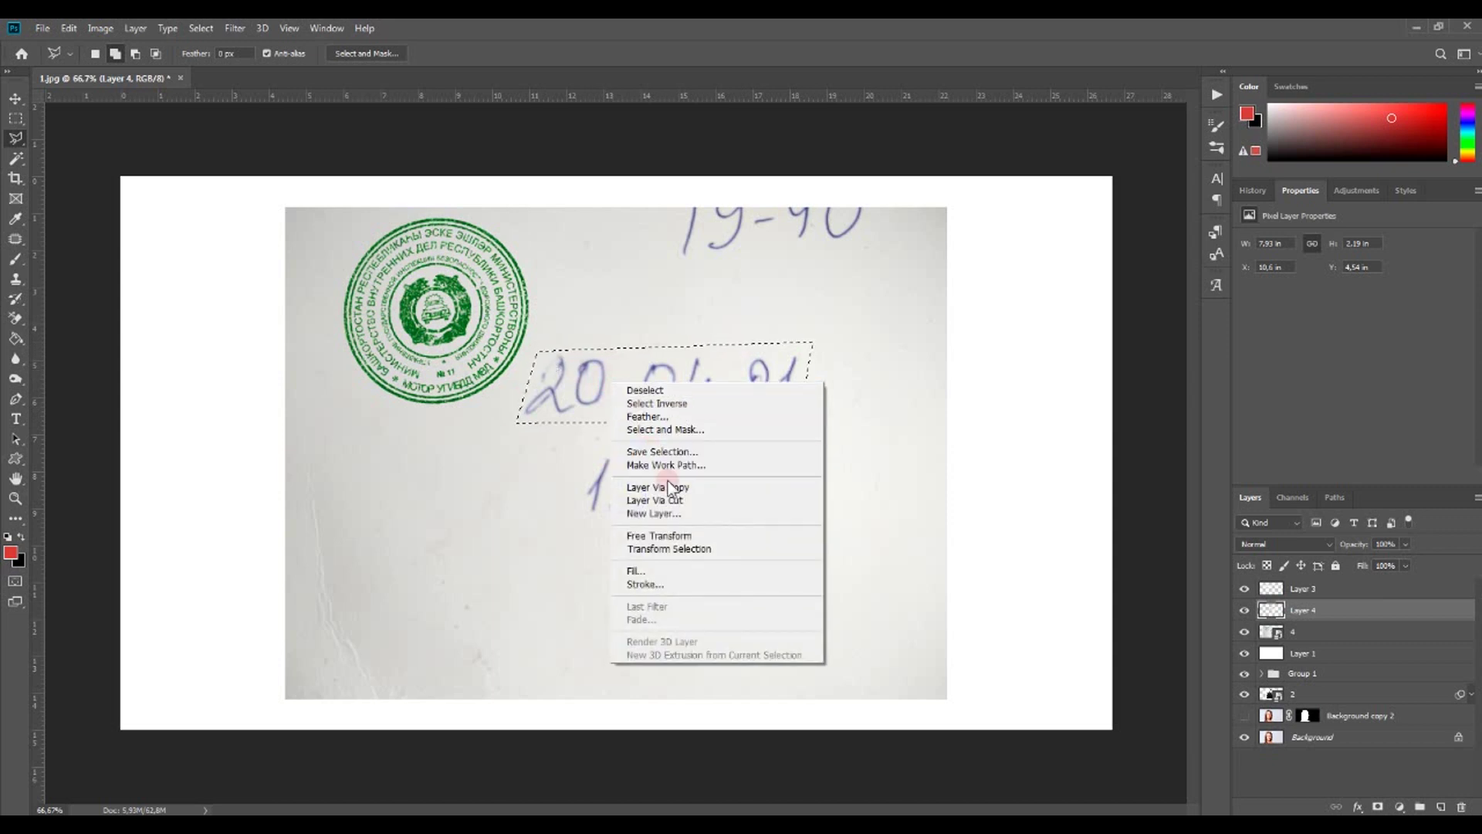
left_click(772, 487)
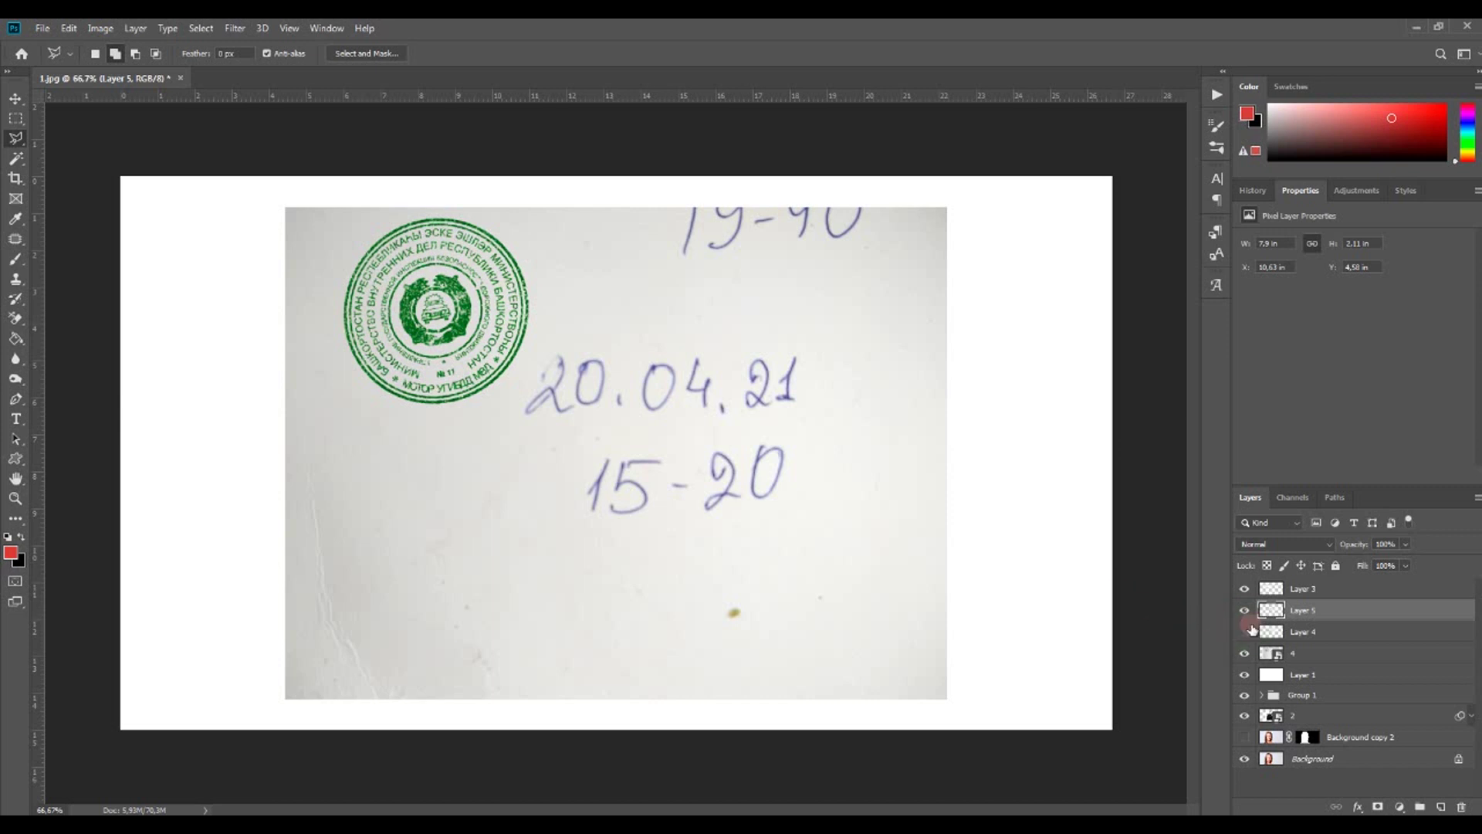
left_click(1244, 653)
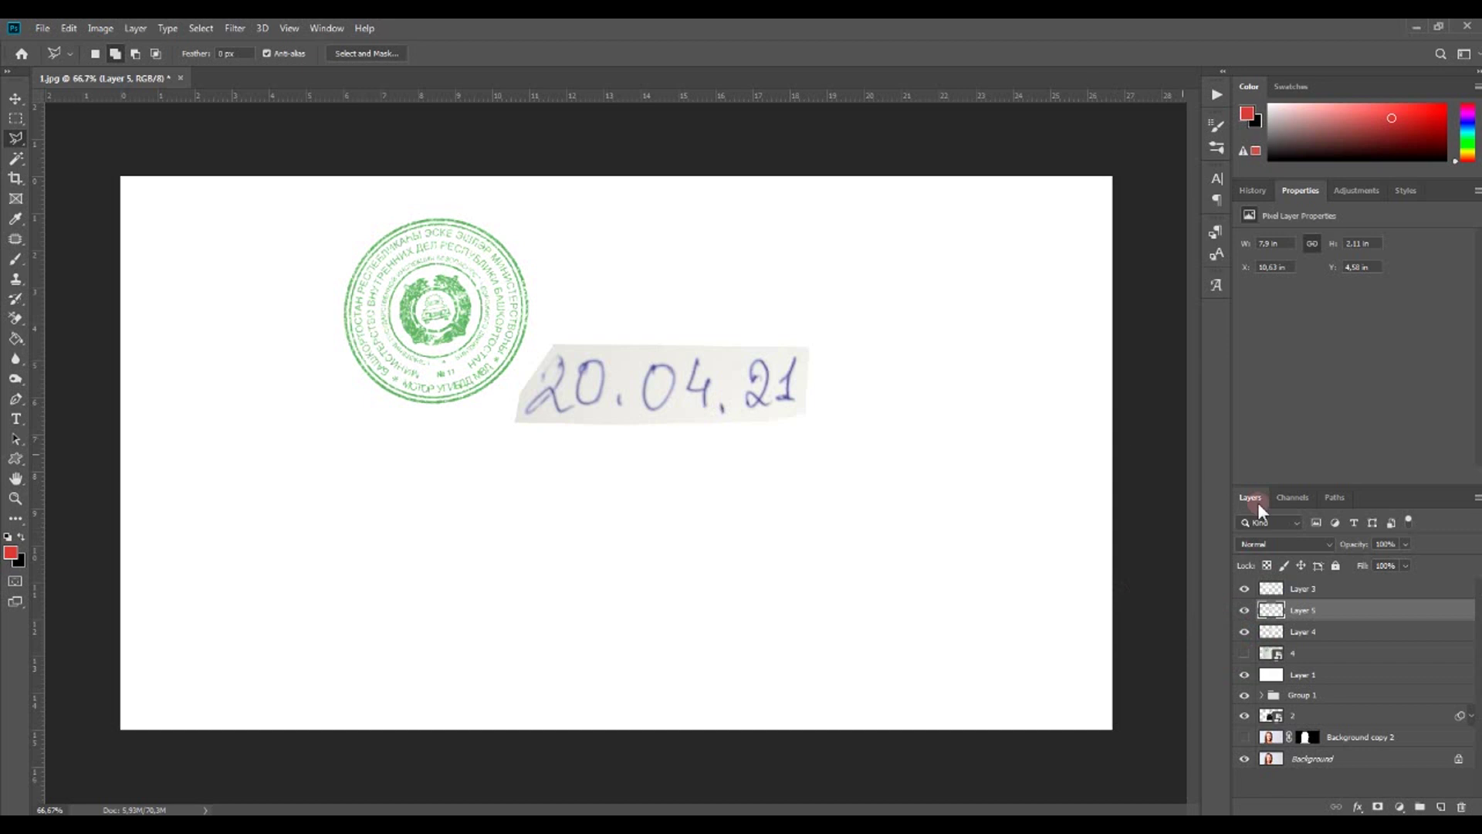
- Set the date's Layer 5 to Multiply and hide the first date copy Layer 4
left_click(1285, 543)
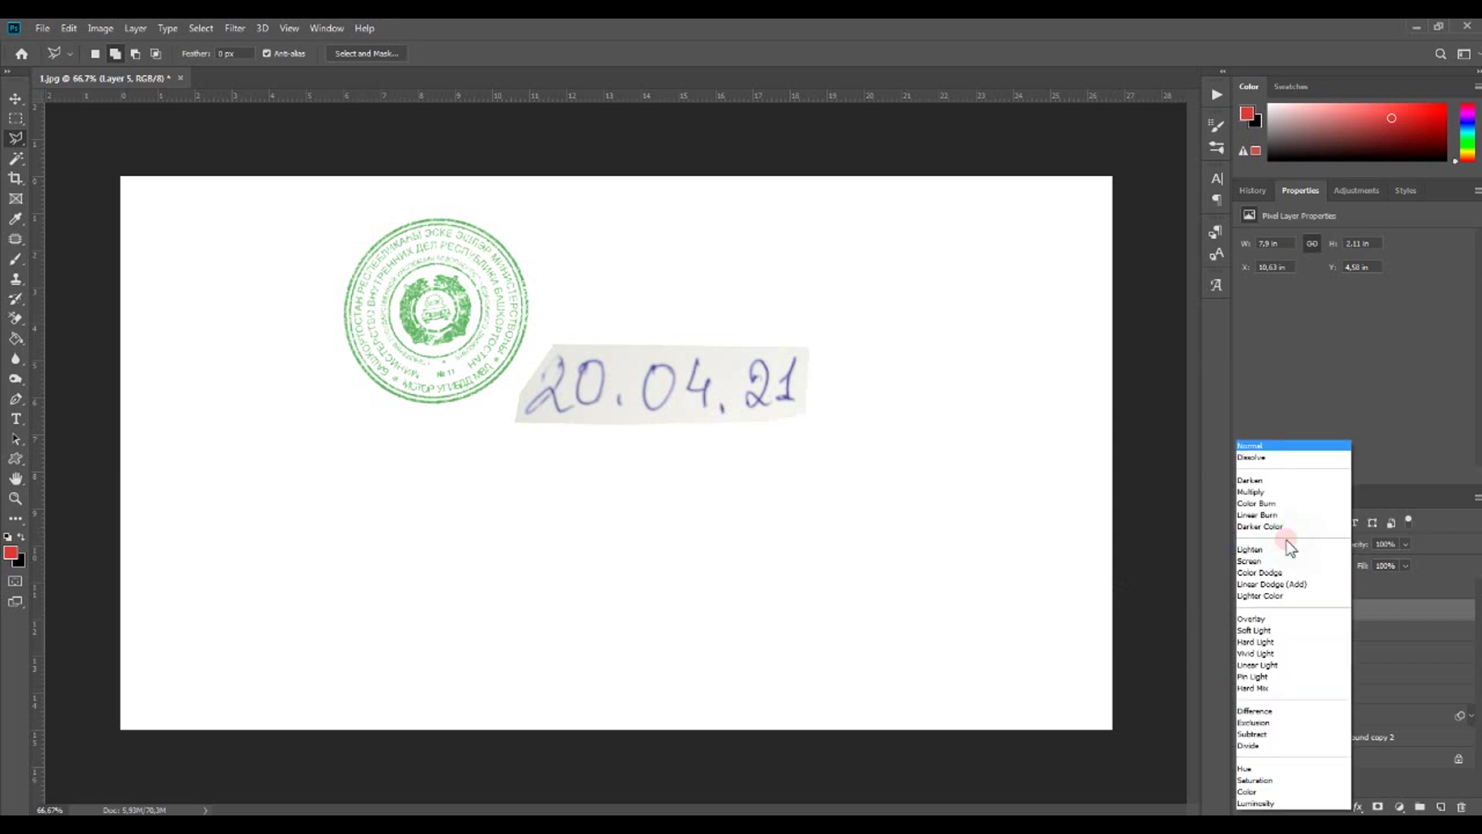
left_click(1289, 491)
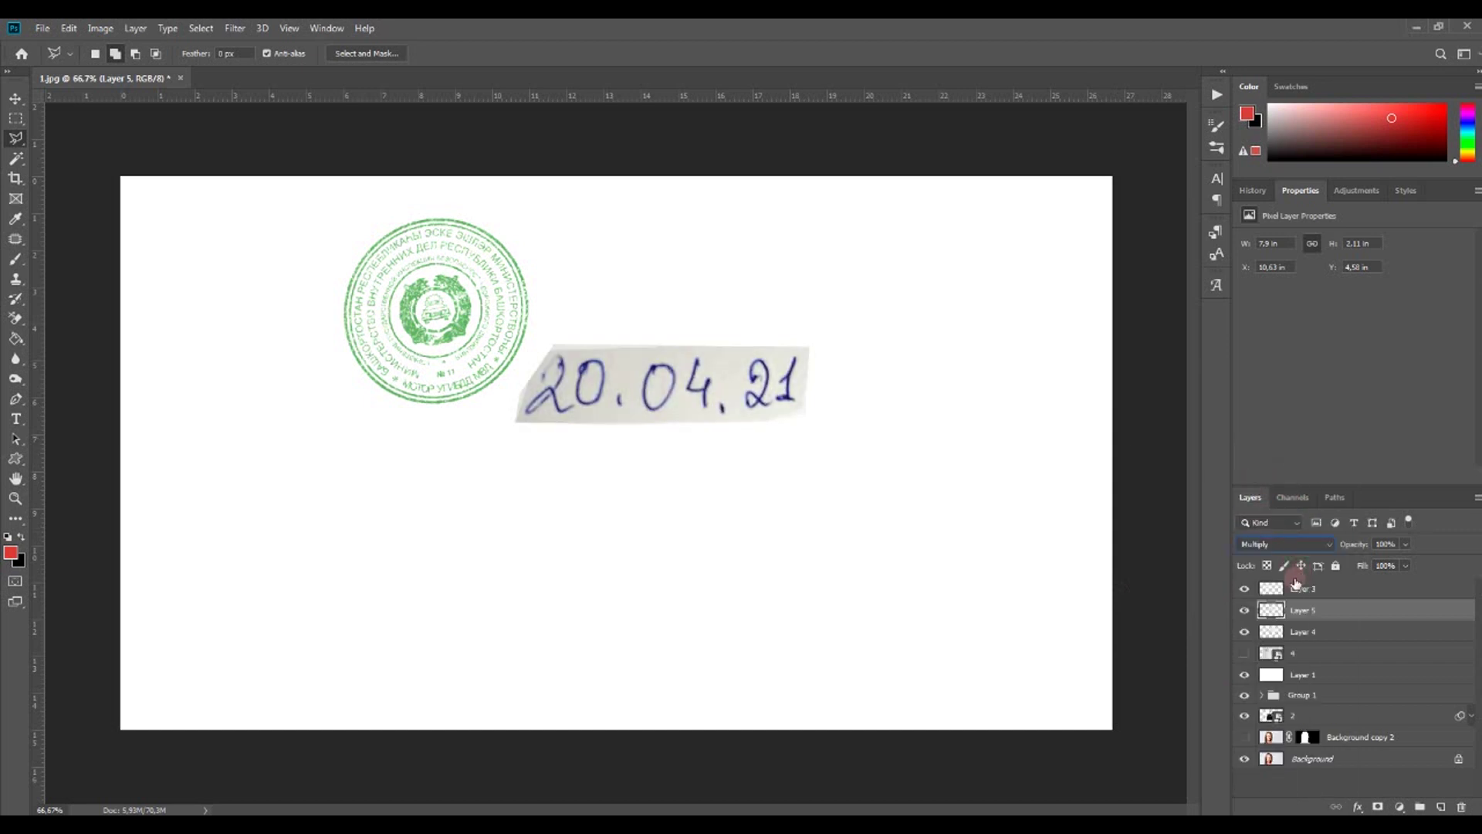
left_click(1242, 588)
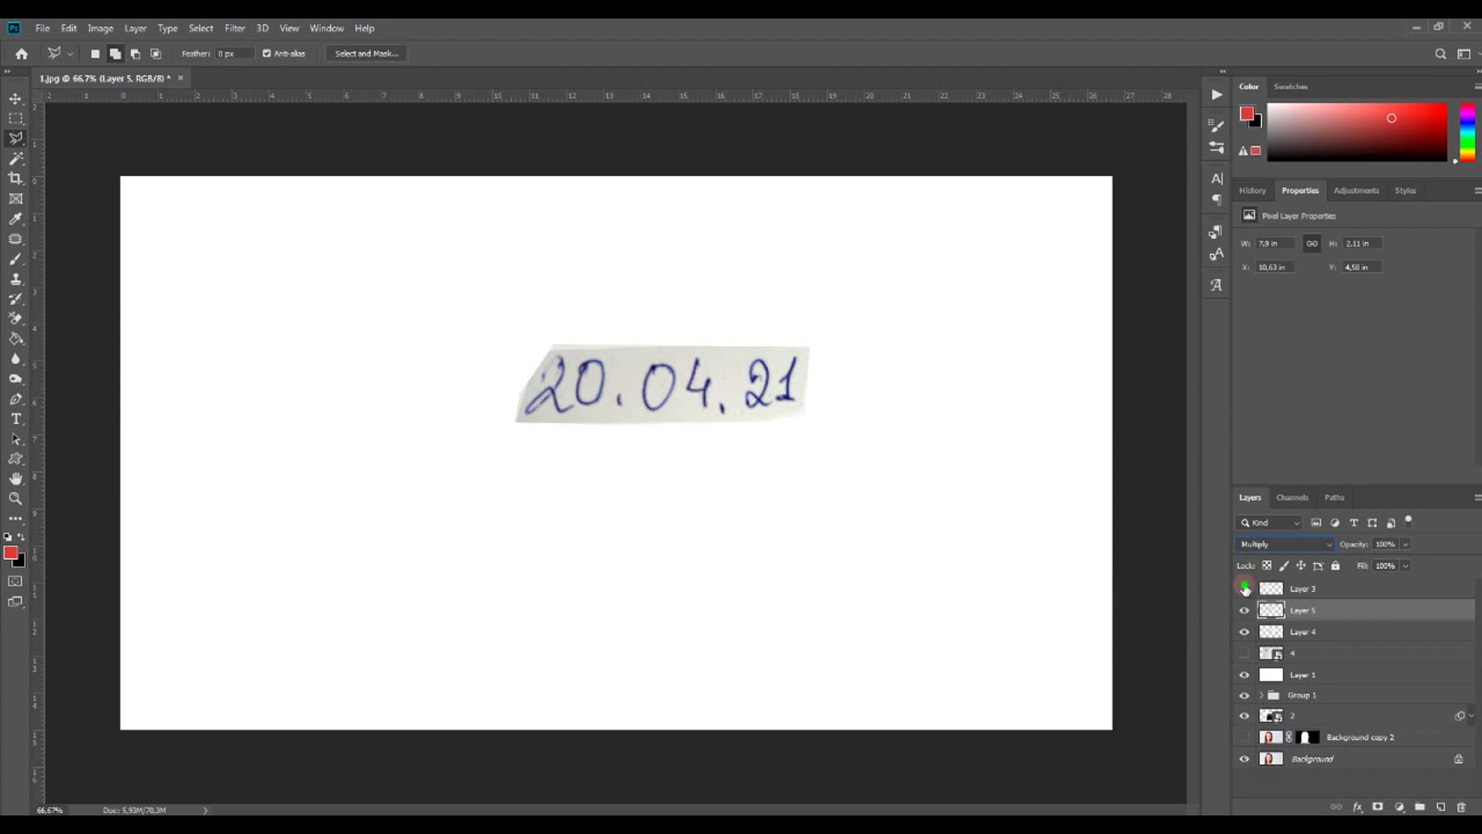
left_click(1244, 588)
left_click(1244, 631)
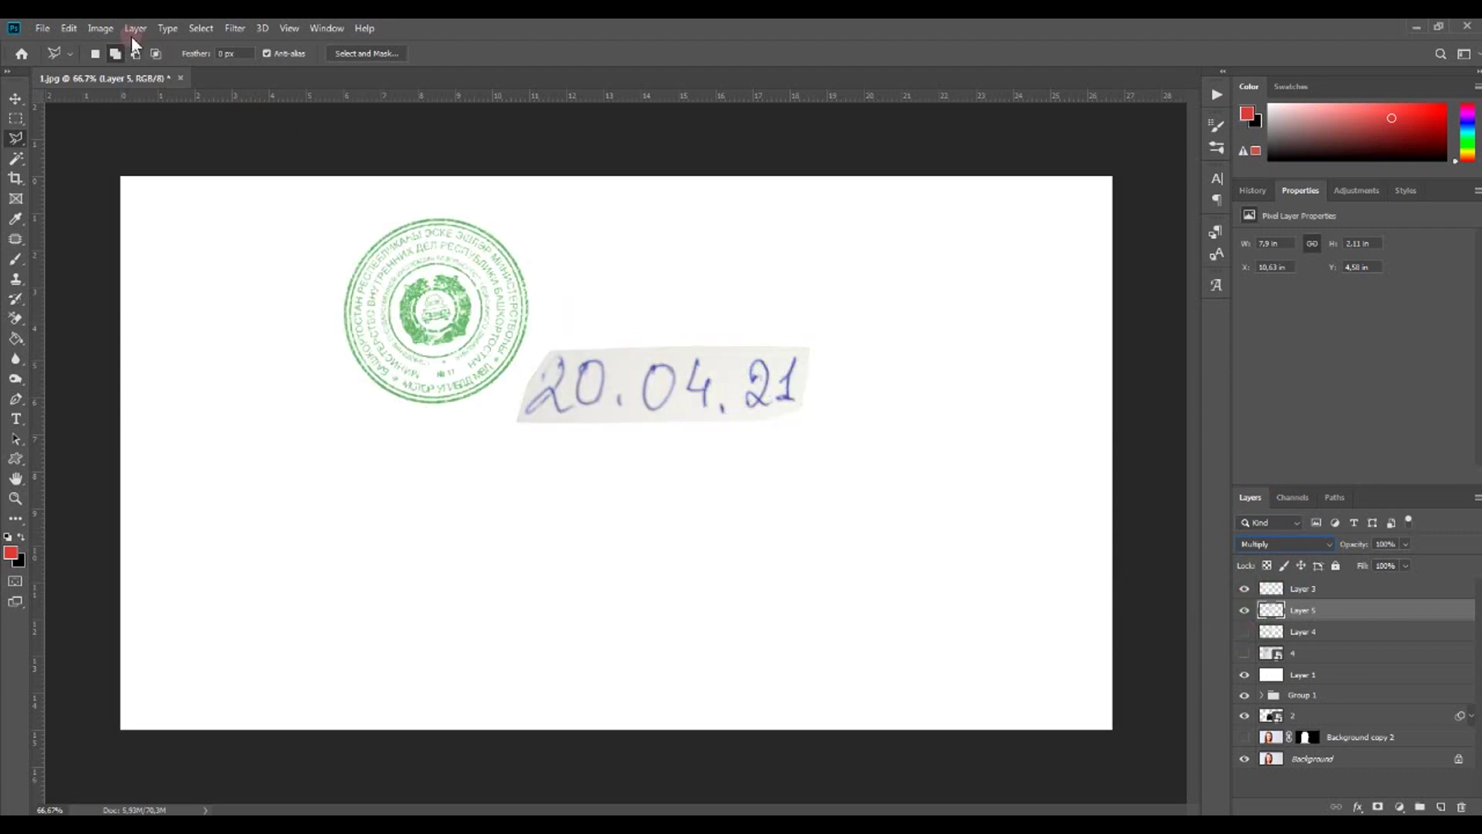
- Whiten the date's paper with Levels white input 216, then show and select the note photo
left_click(70, 28)
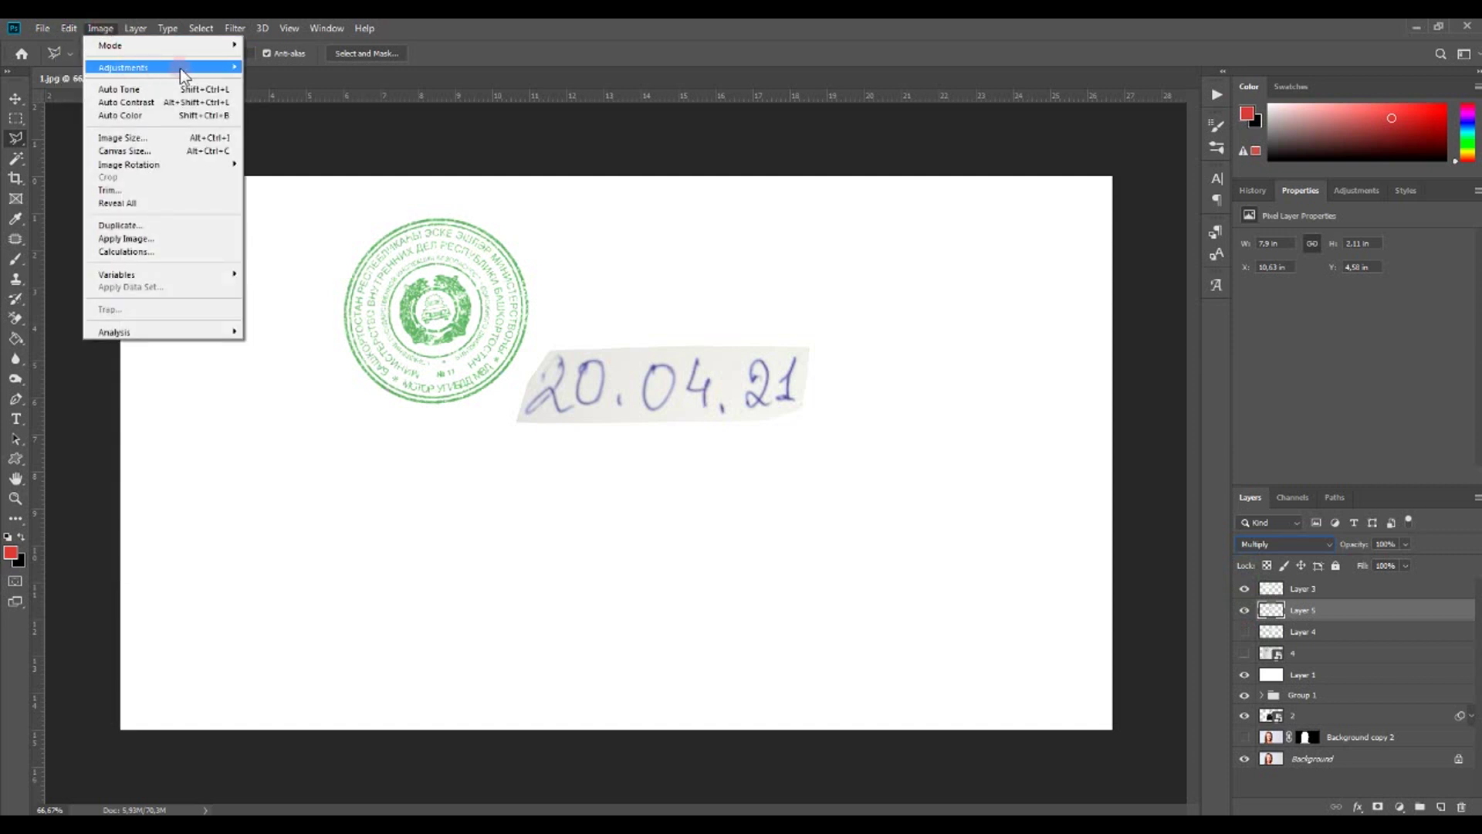
mouse_move(123, 67)
left_click(283, 80)
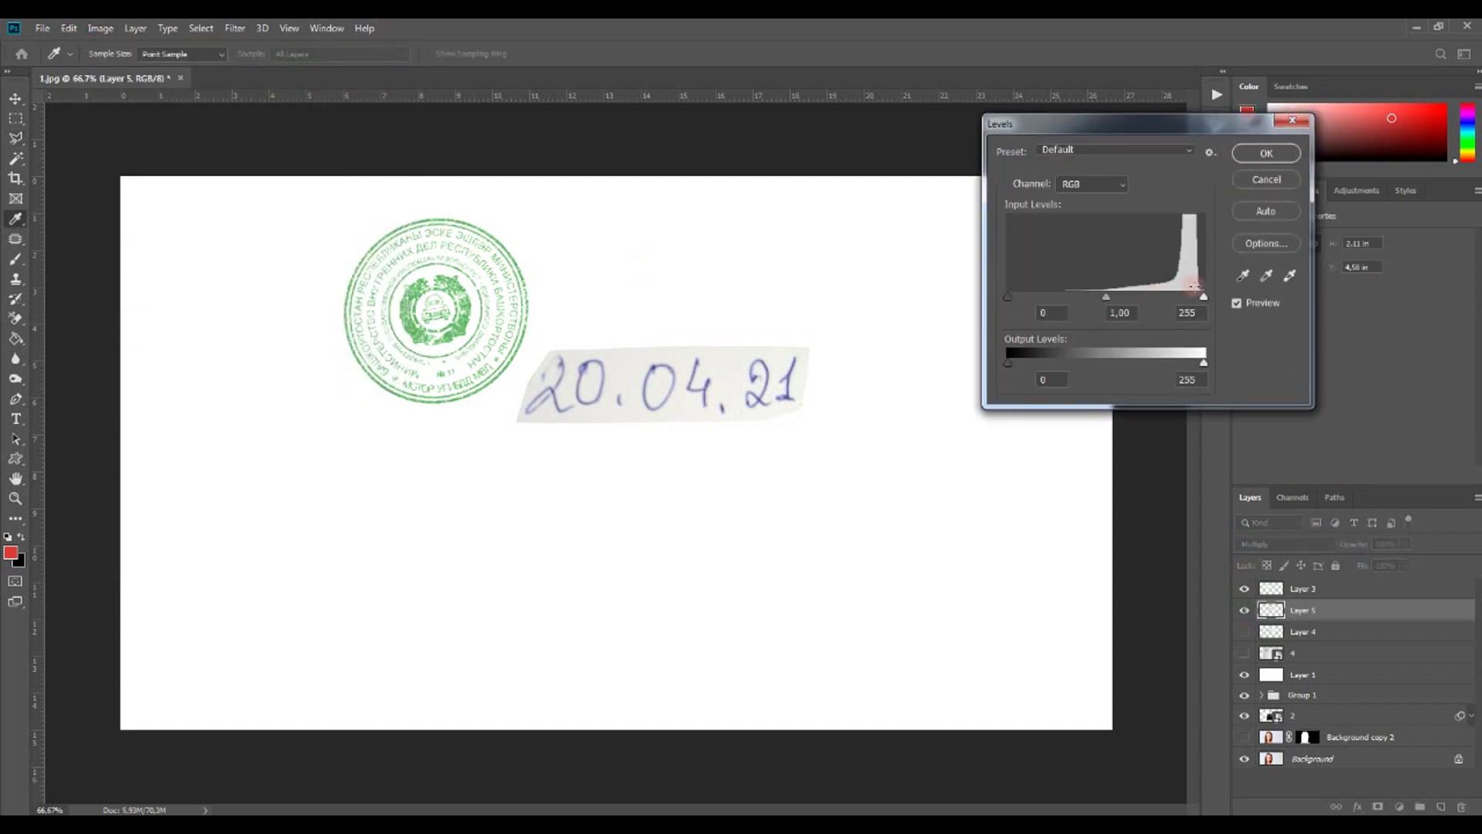
left_click_drag(1206, 295, 1173, 293)
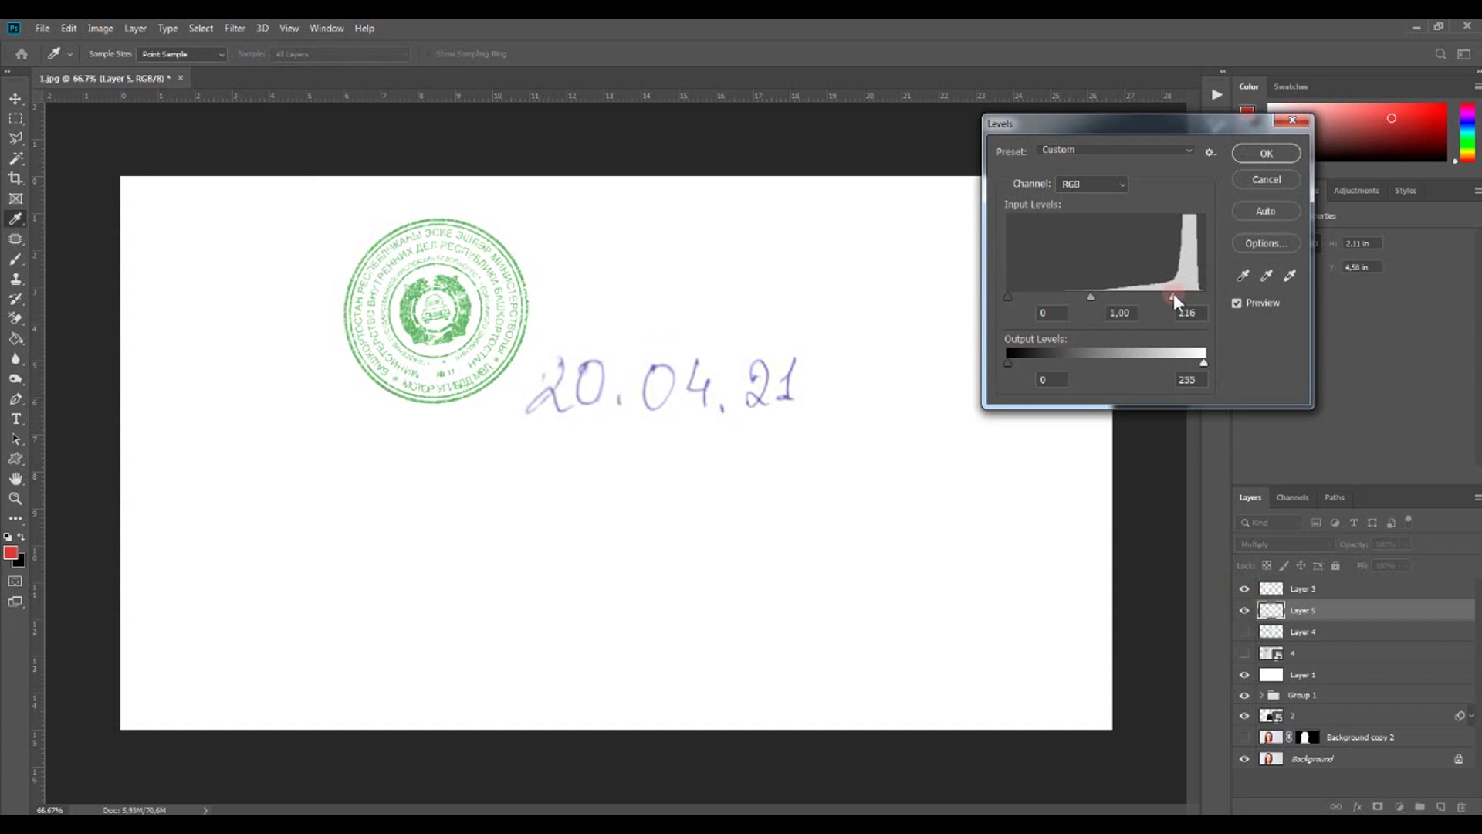
left_click(1266, 154)
left_click(1244, 654)
left_click(1326, 663)
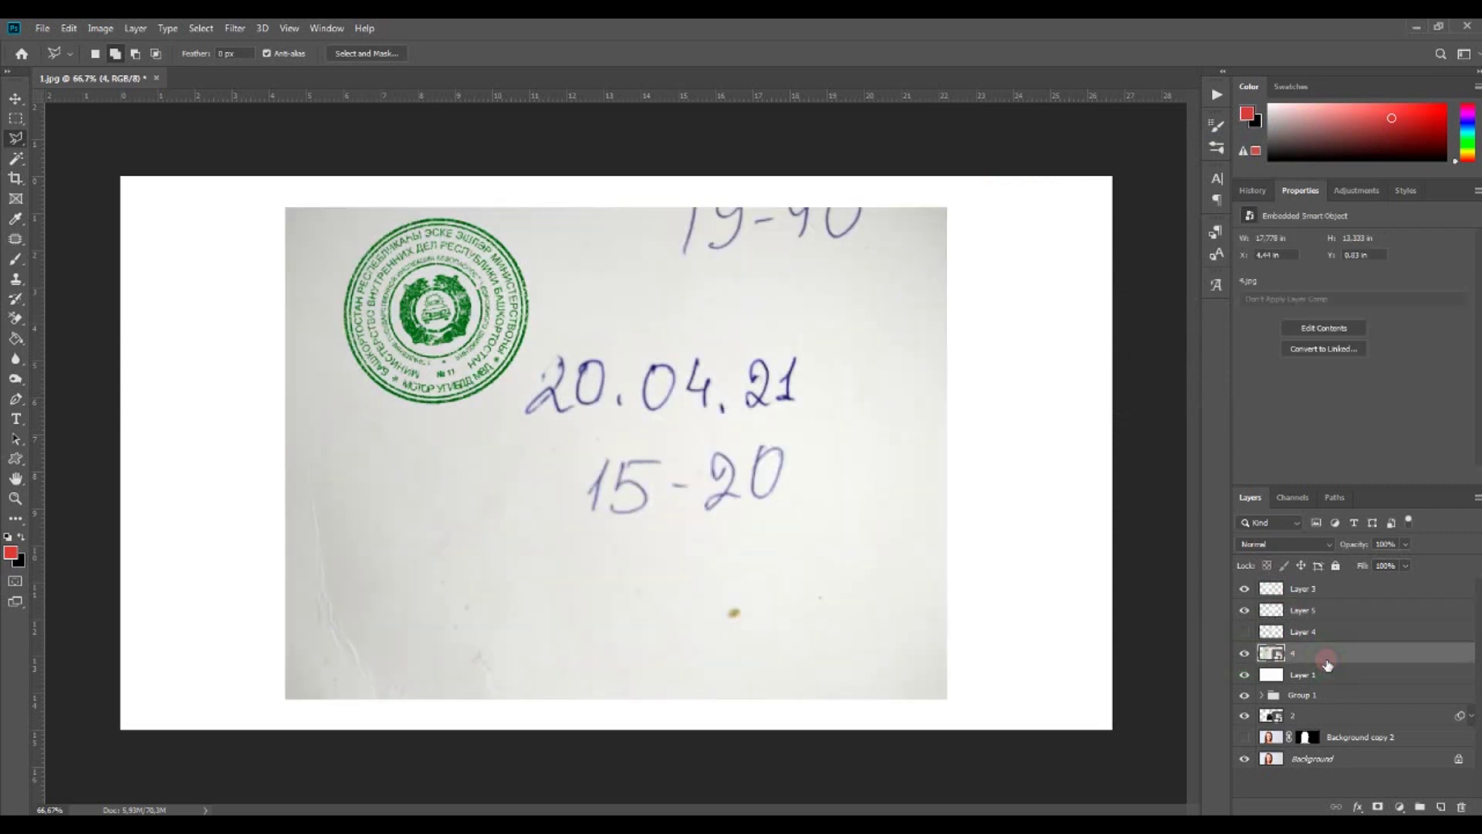
- Outline the time 15-20, copy it onto its own layer, and hide the note photo
left_click(596, 448)
left_click(567, 510)
left_click(804, 515)
left_click(799, 438)
left_click(597, 448)
right_click(646, 481)
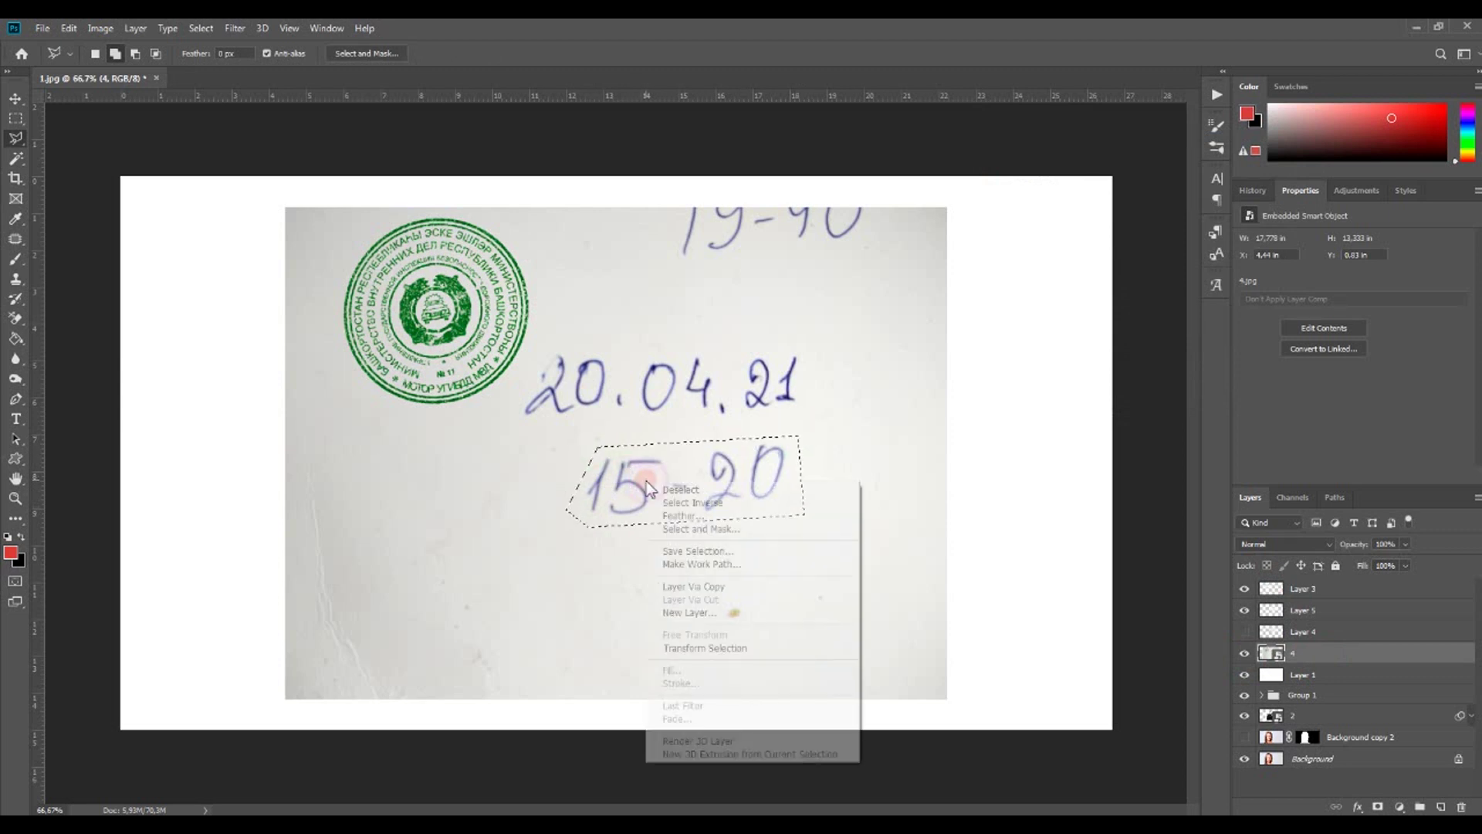
left_click(692, 585)
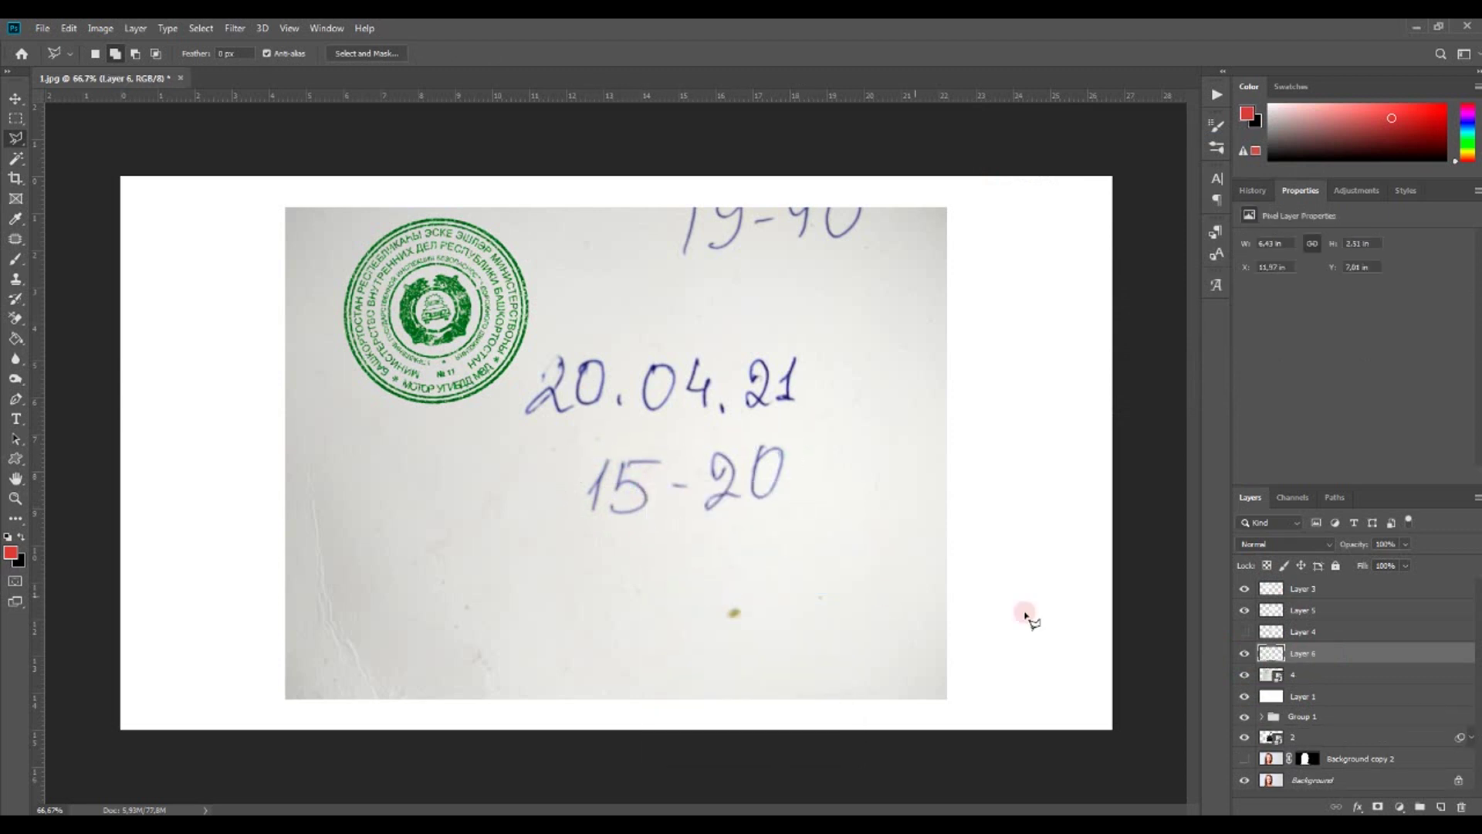
left_click(1246, 676)
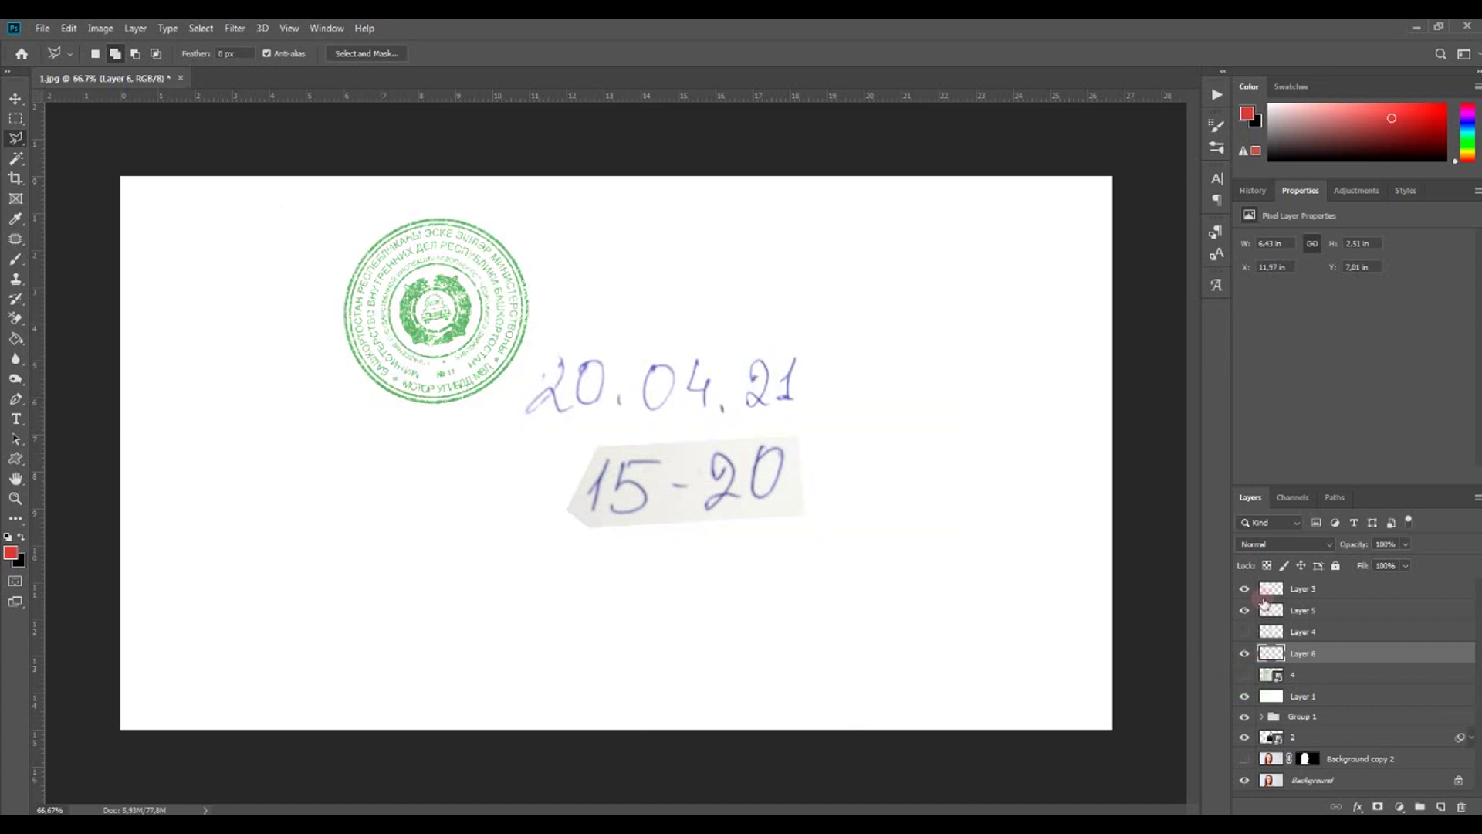
- Set the 15-20 layer to Multiply and whiten its paper with Levels
left_click(1273, 545)
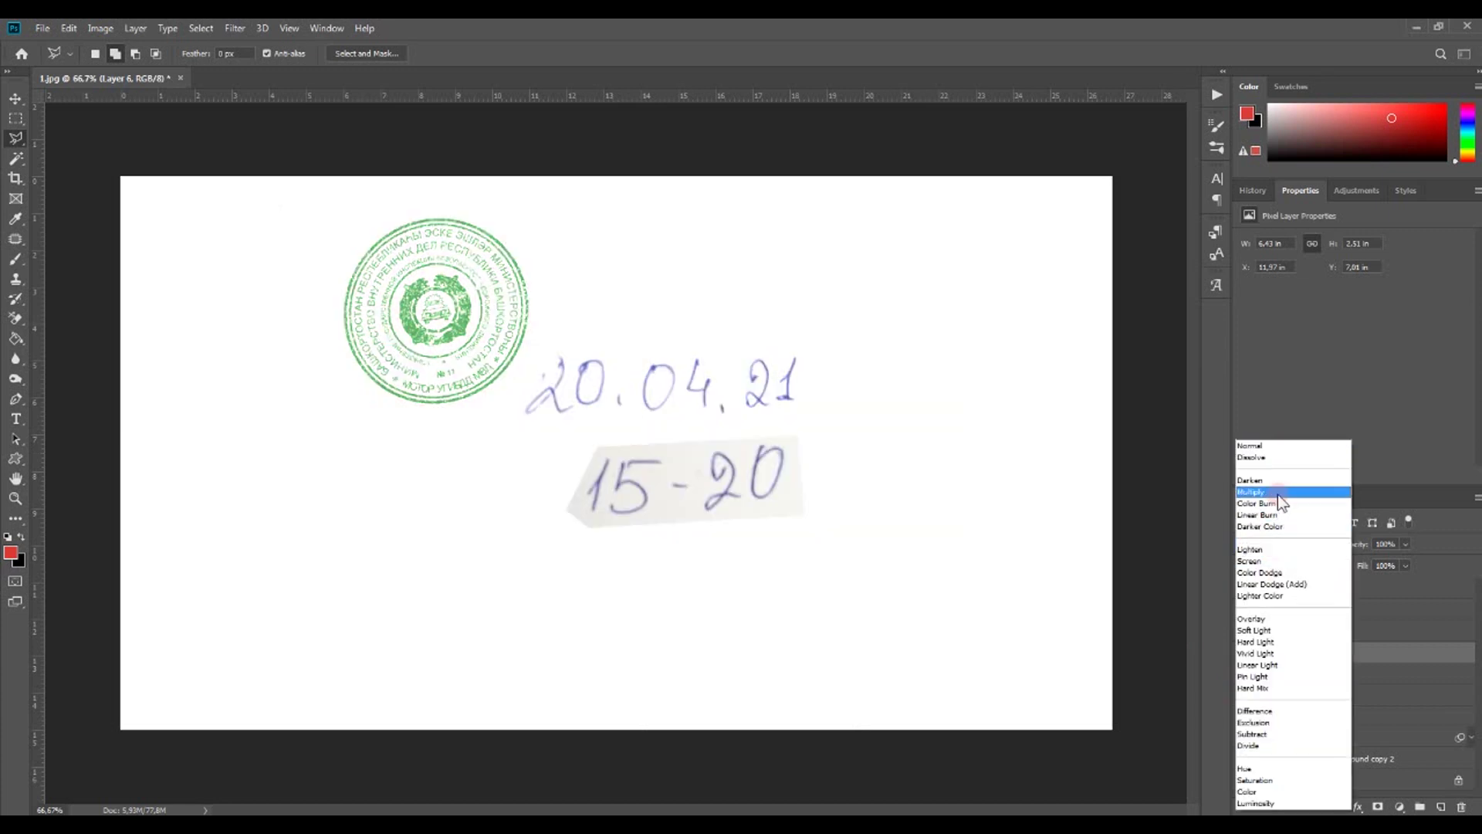
left_click(391, 128)
left_click(137, 48)
left_click(101, 29)
mouse_move(123, 67)
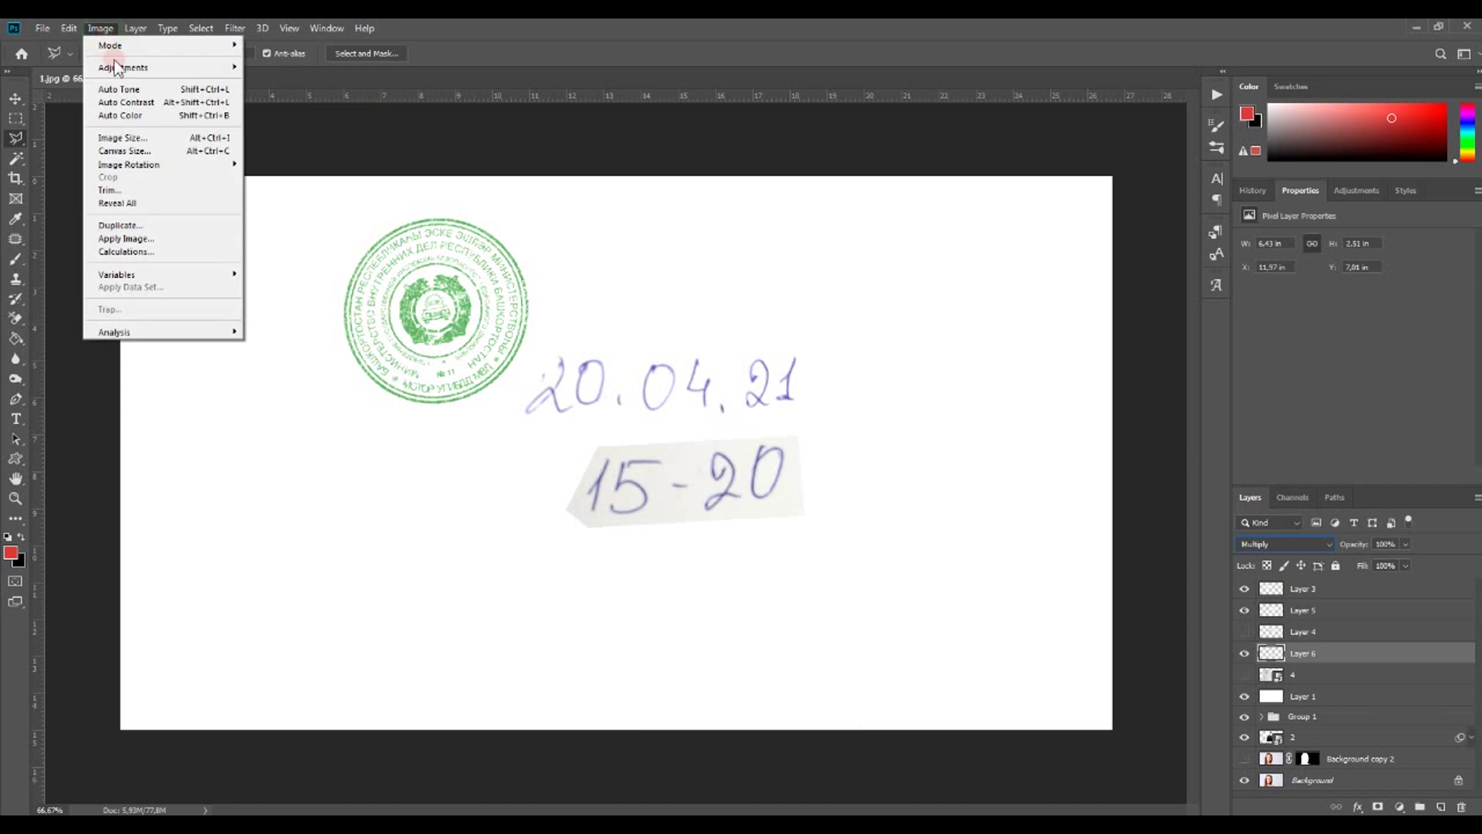
left_click(279, 80)
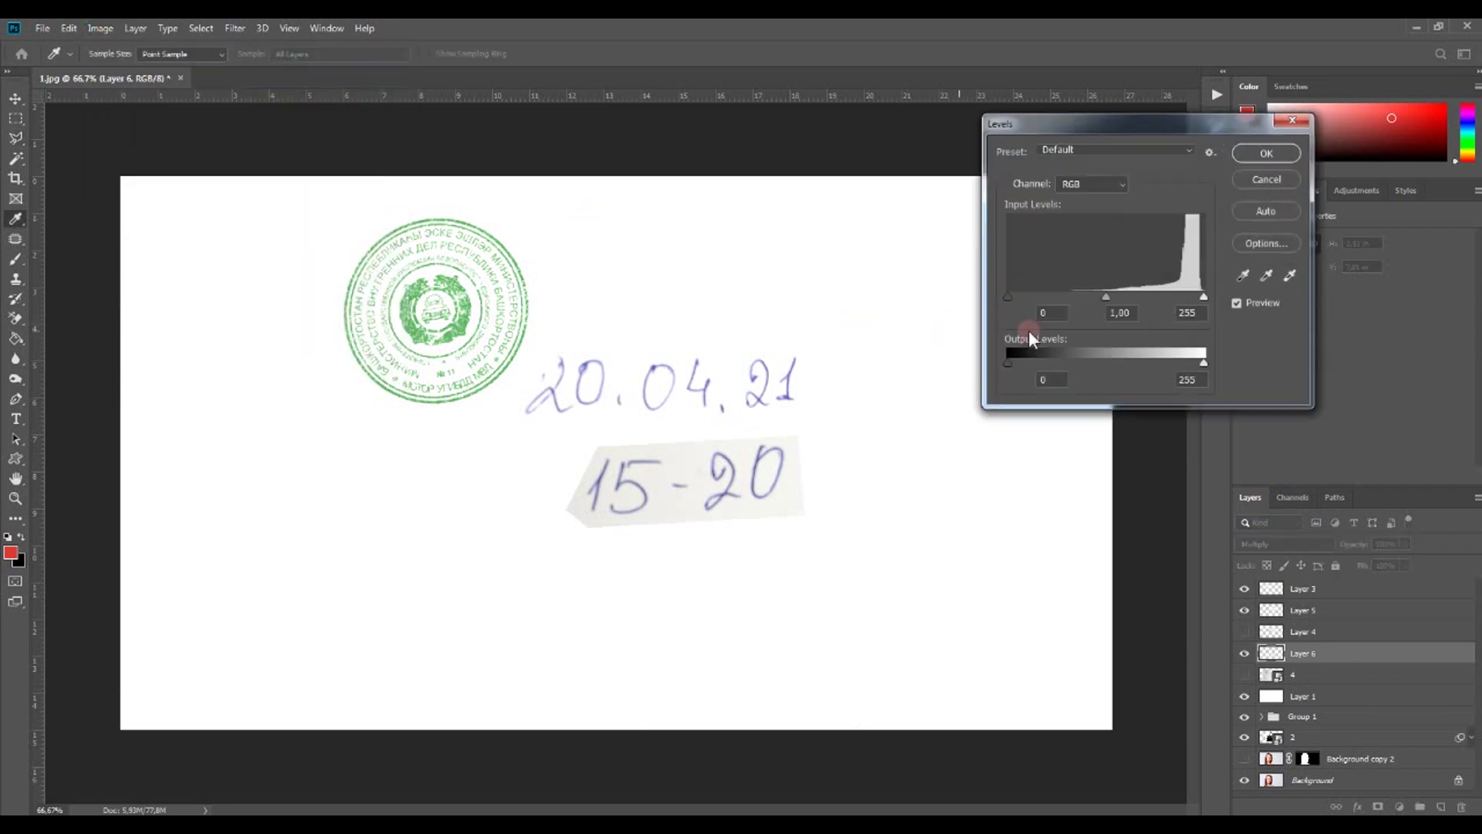
left_click_drag(1203, 296, 1187, 296)
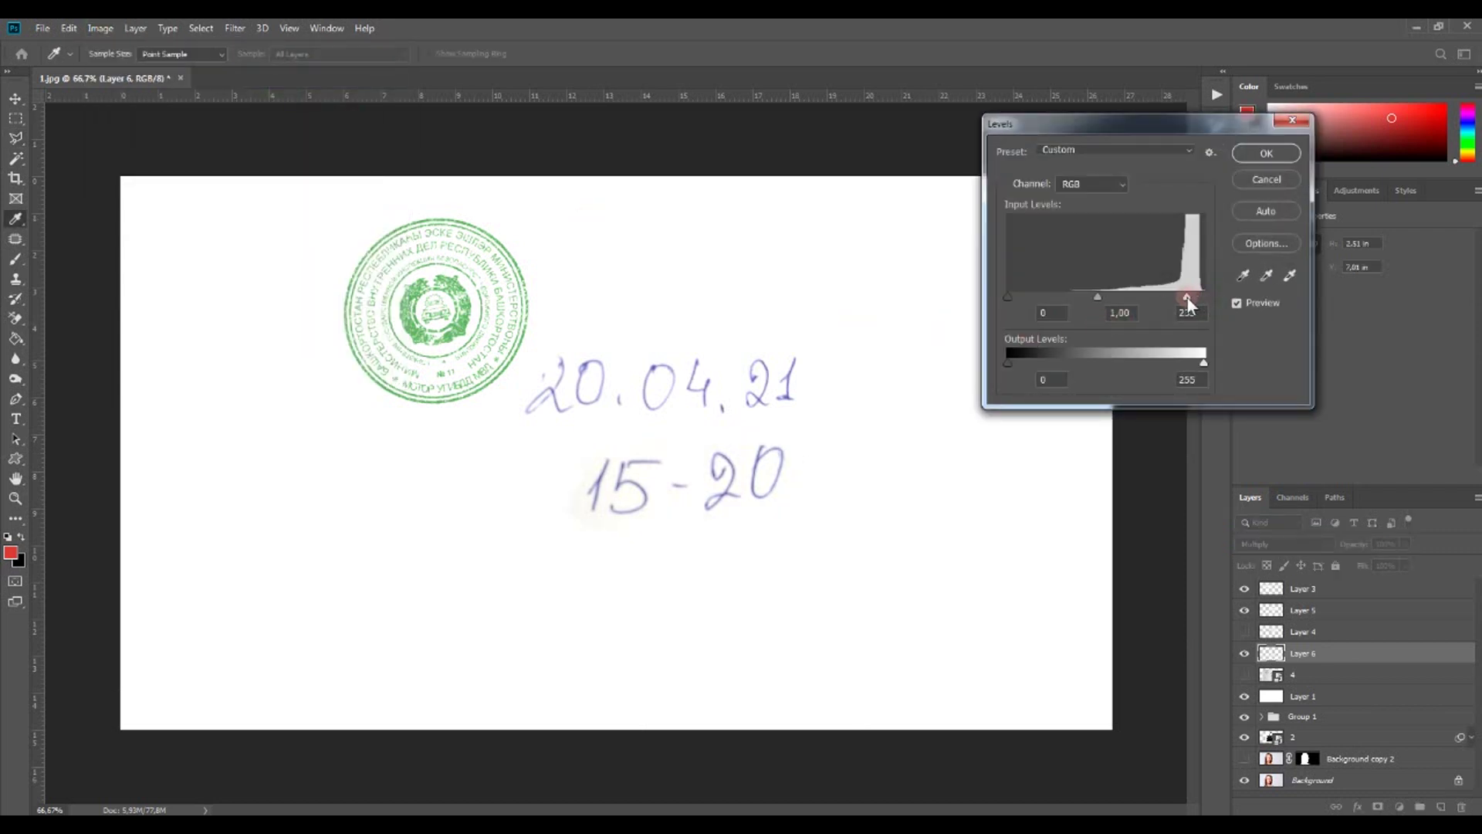
left_click(1267, 154)
left_click(1366, 660)
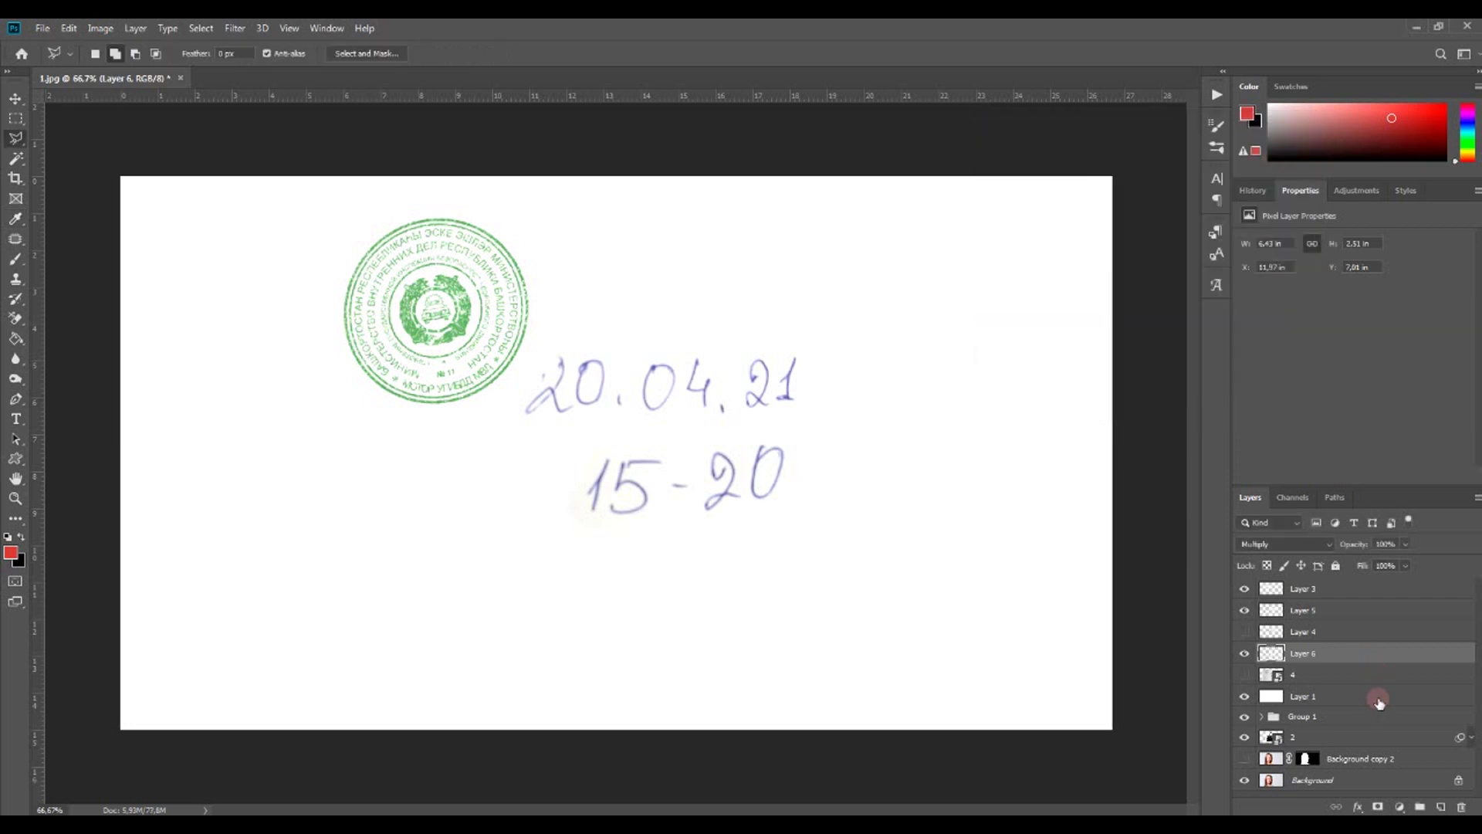
- Move the white layer below Background copy 2 and show the portrait copy
mouse_move(1380, 702)
left_mouse_down()
mouse_move(1378, 769)
mouse_move(1353, 775)
left_mouse_up()
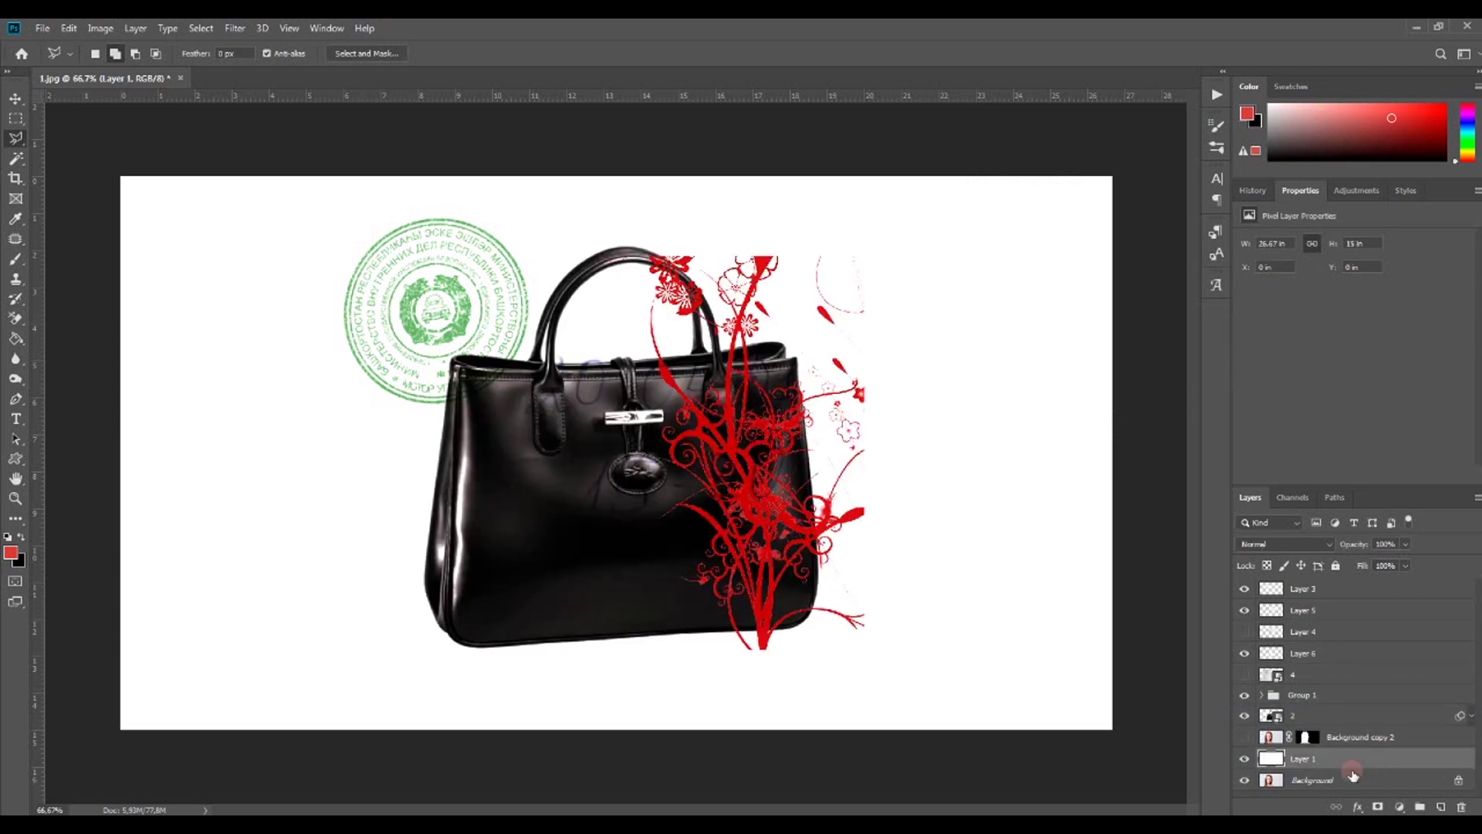
left_click(1247, 738)
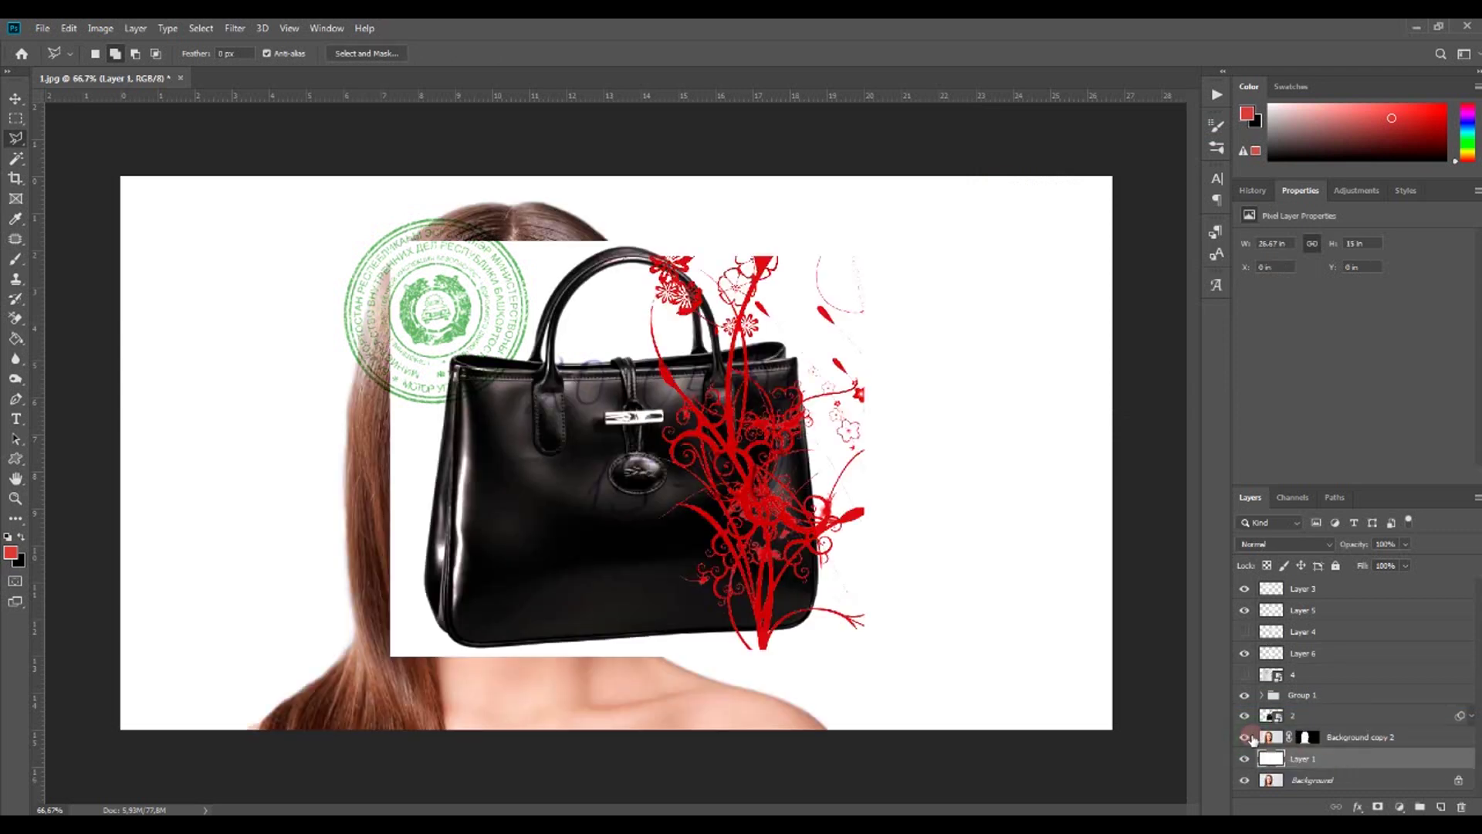
left_click(1299, 720)
- Free Transform the green stamp on Layer 3 into the top-left corner, clear of the handbag
left_click(1244, 589)
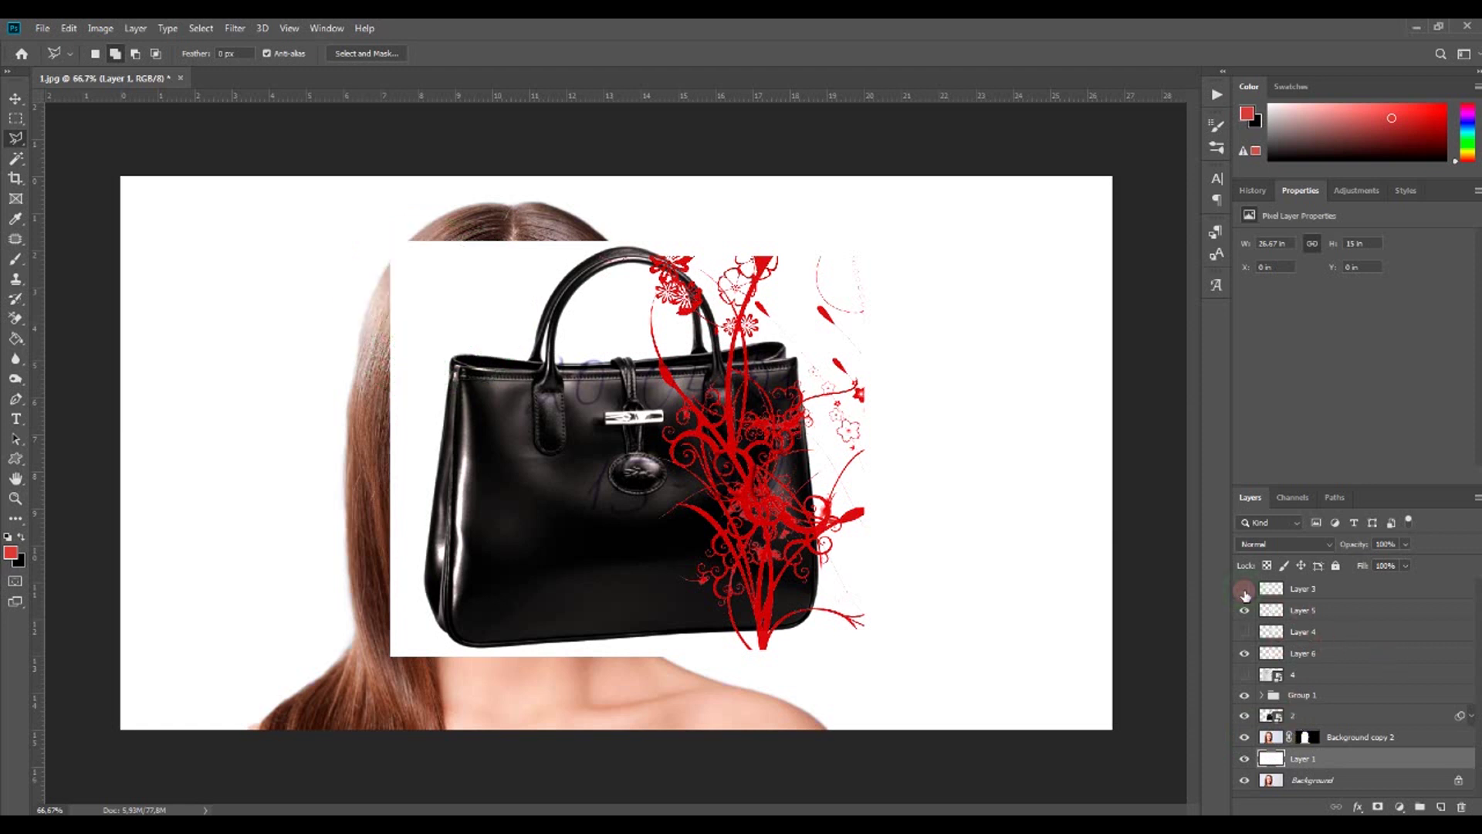
left_click(1289, 590)
left_click(69, 28)
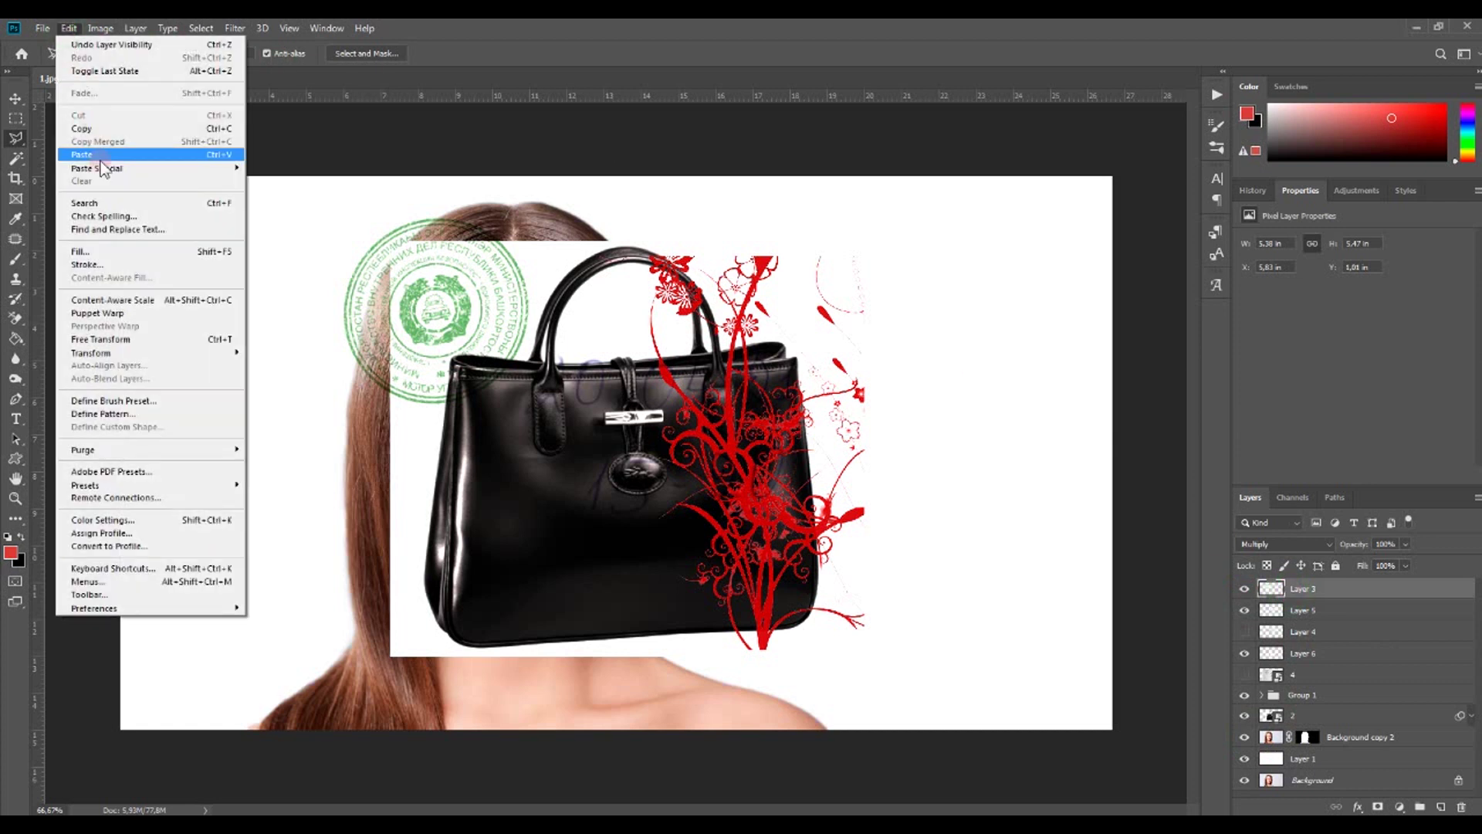
left_click(122, 335)
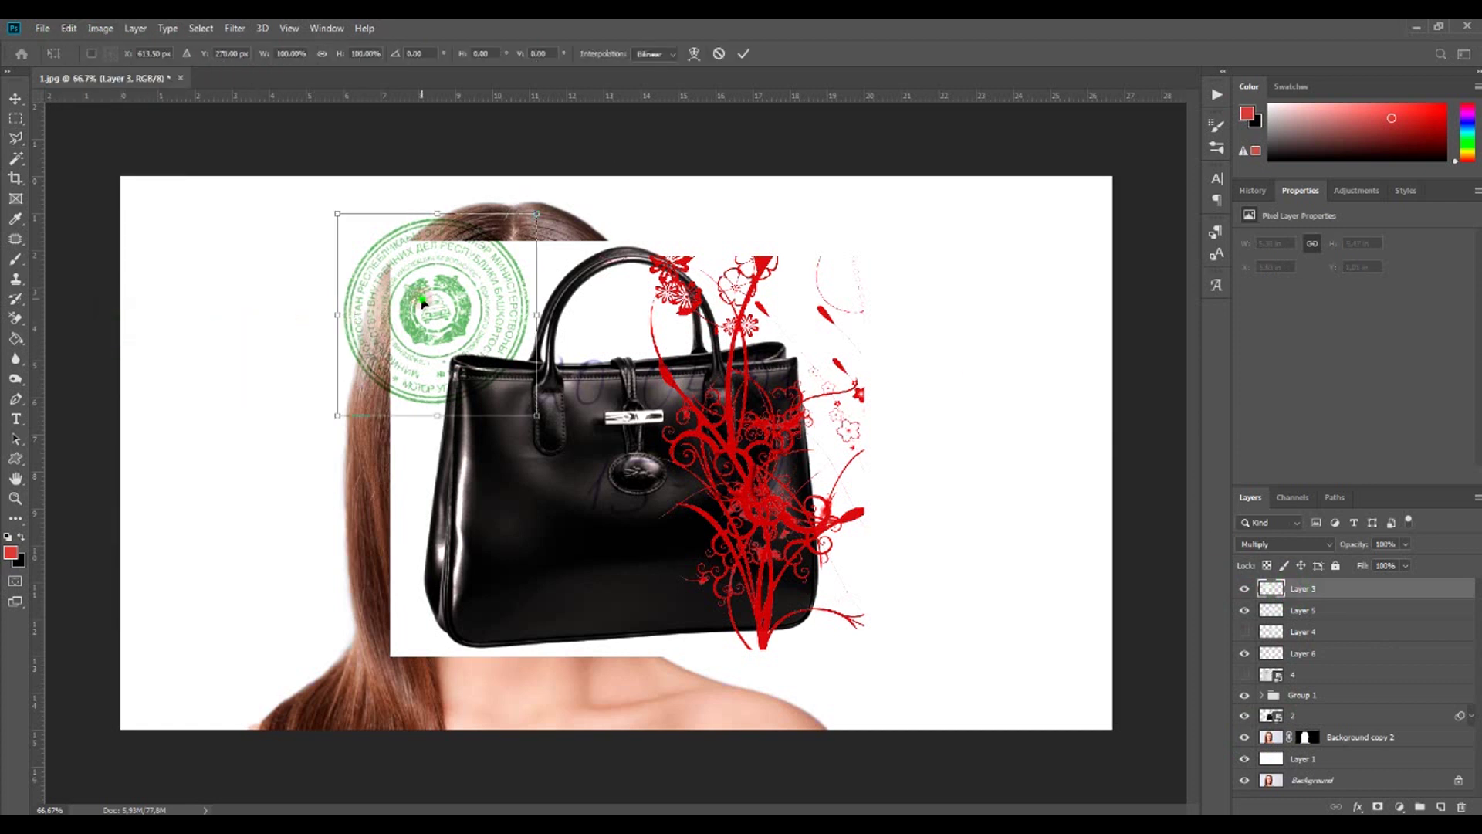
left_click_drag(420, 290, 236, 277)
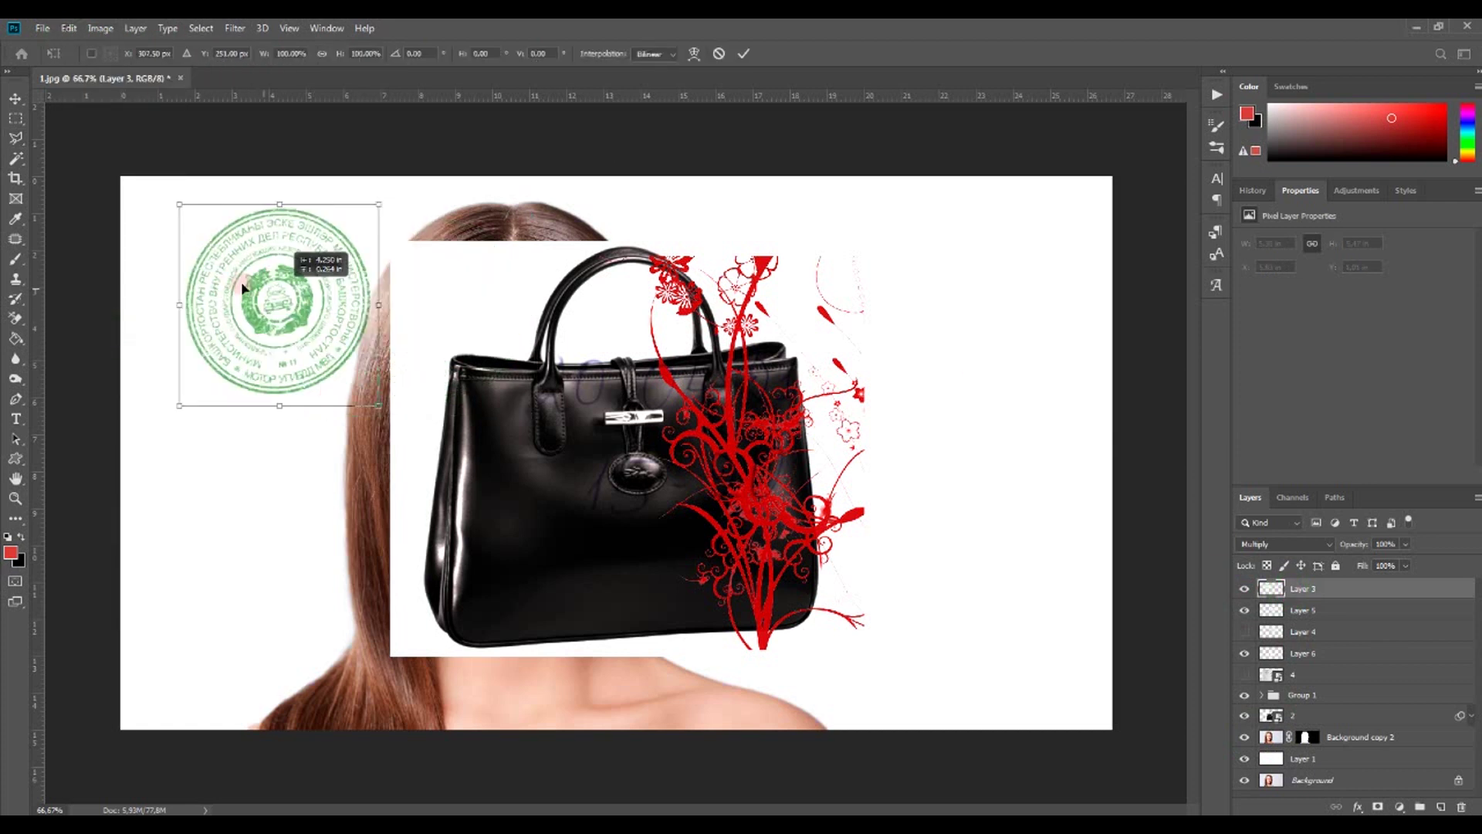
left_click(748, 54)
left_click(1245, 612)
left_click(1245, 611)
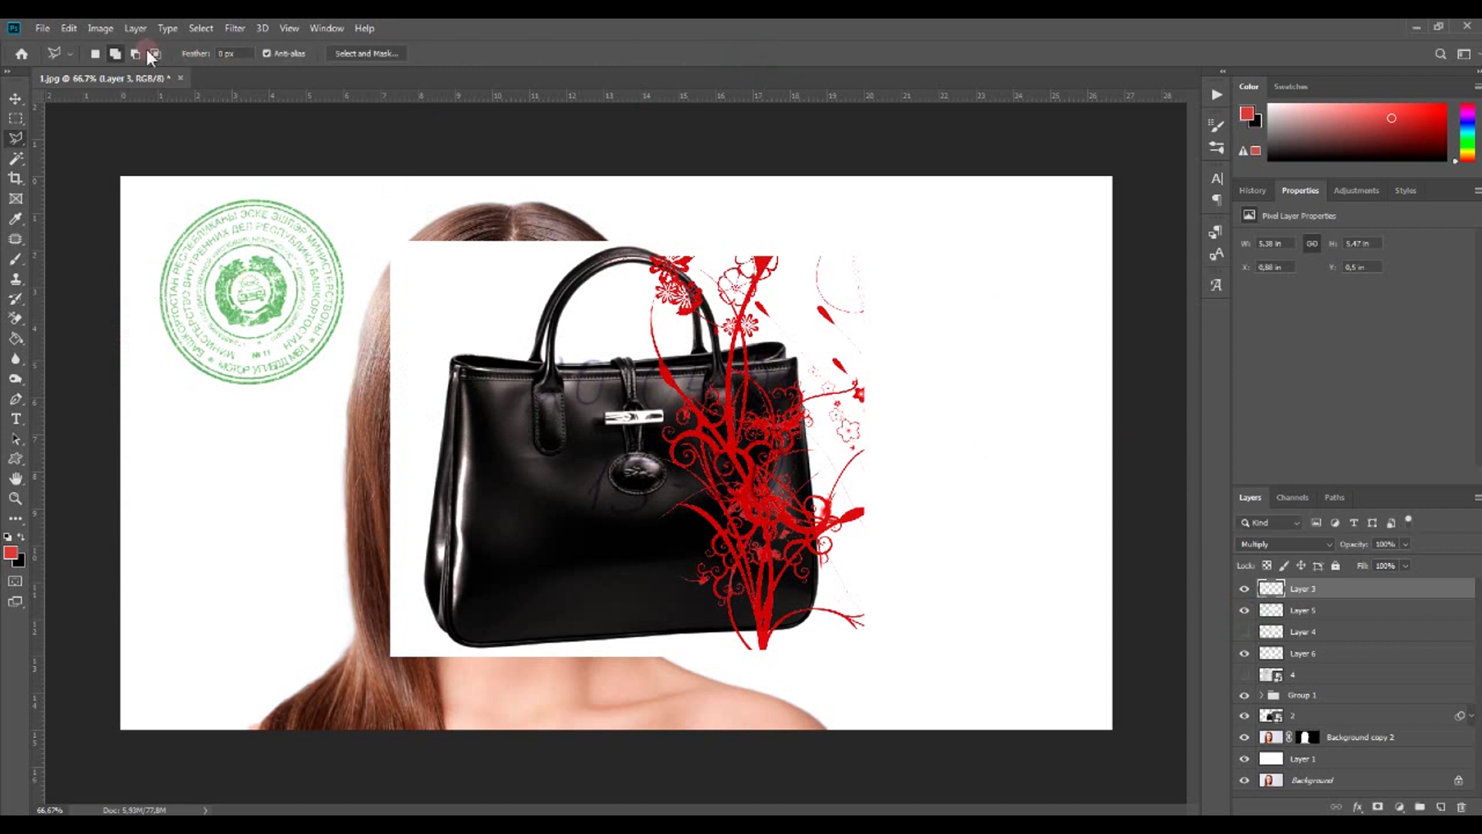
left_click(69, 29)
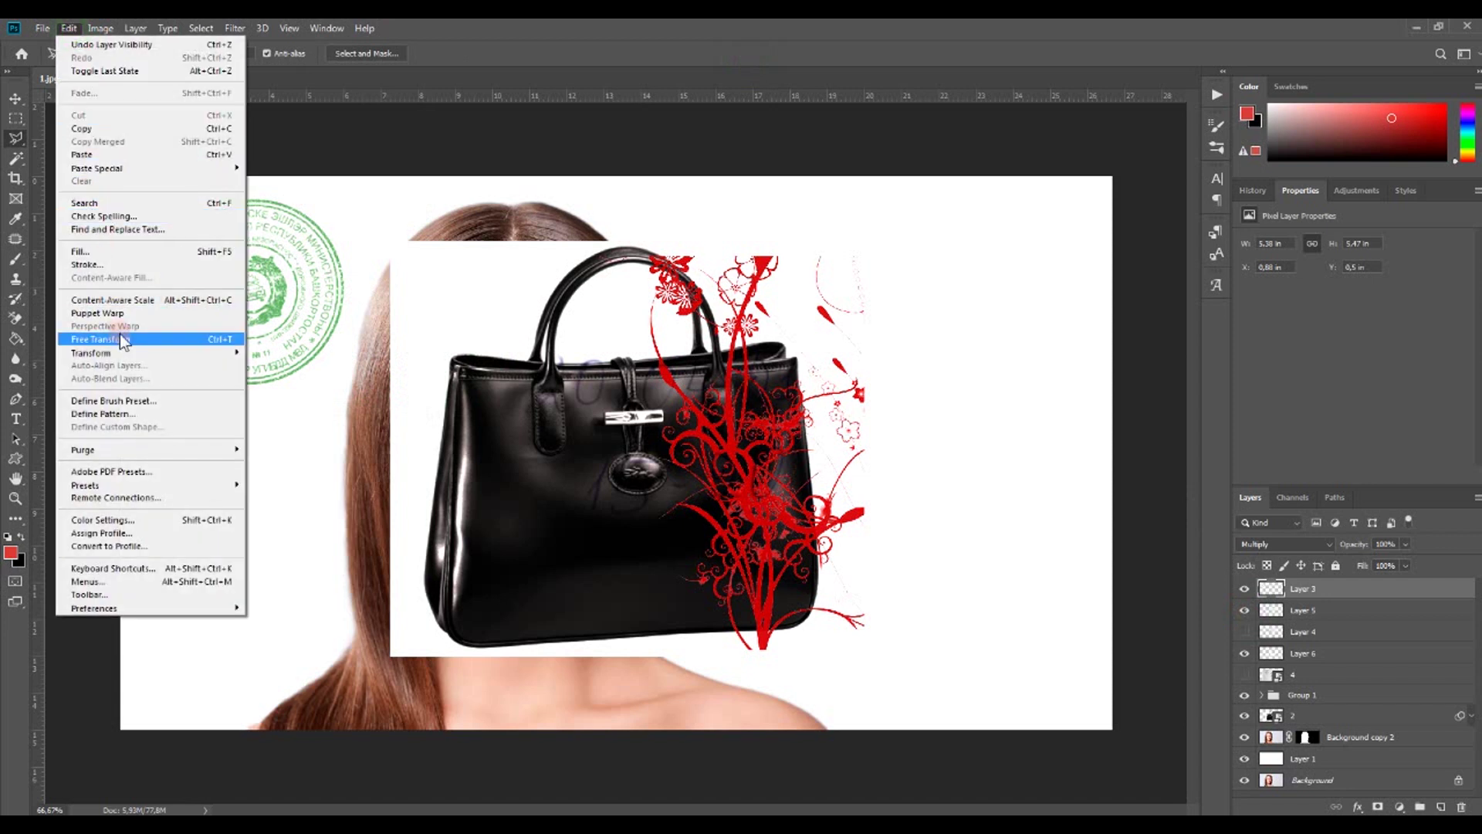
left_click(122, 338)
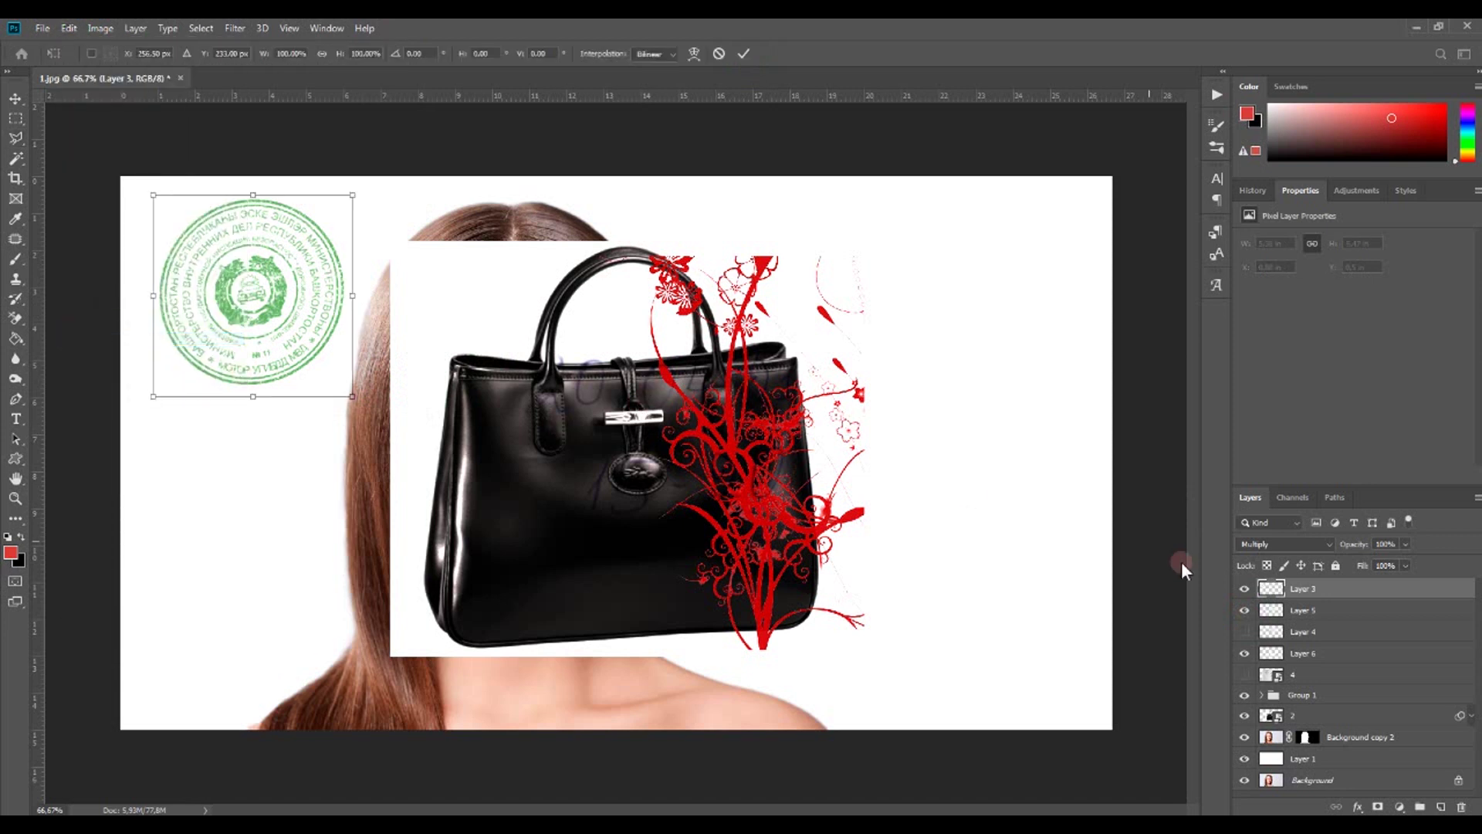
left_click(1329, 617)
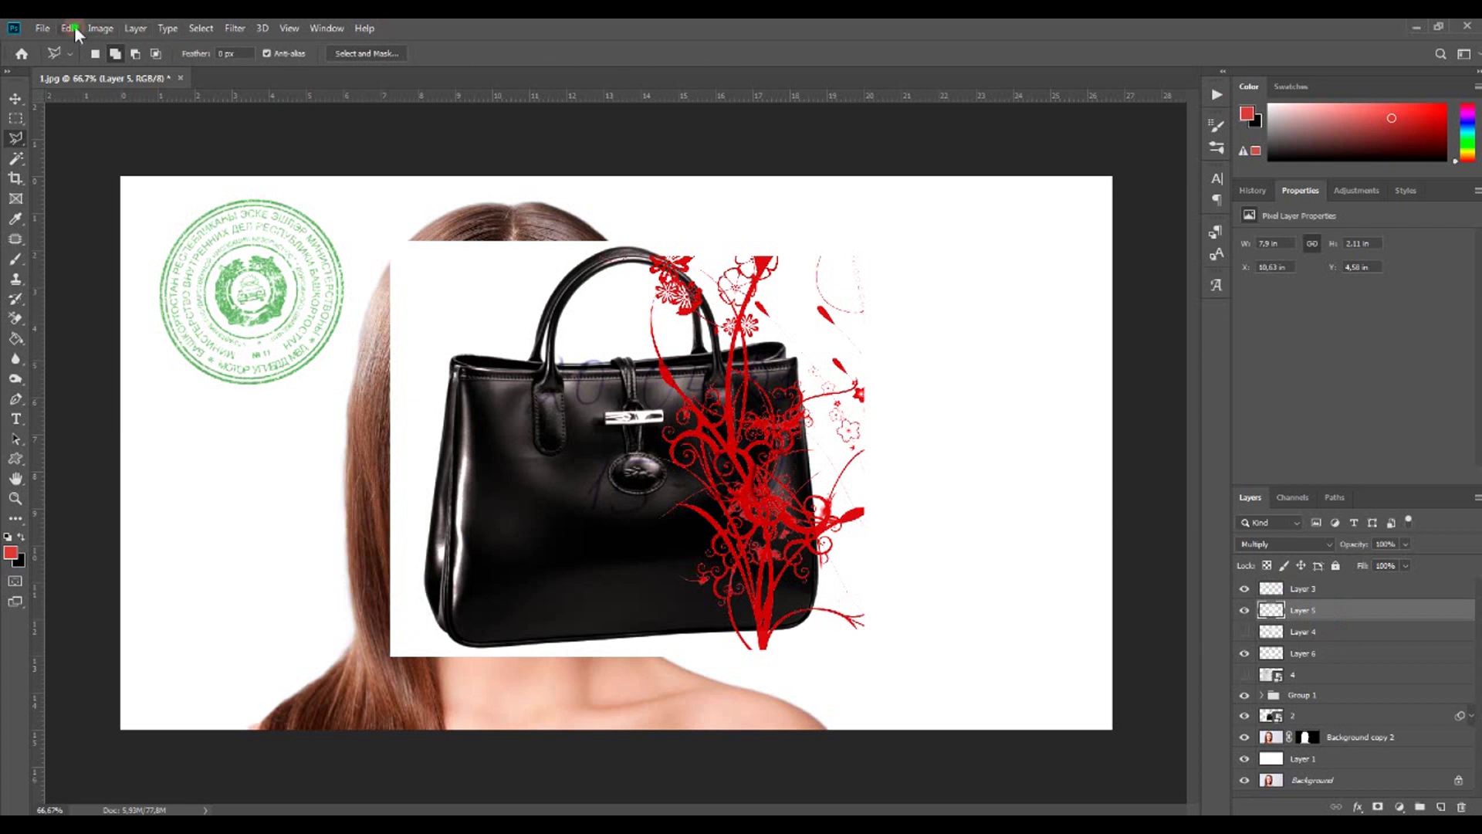
- Free Transform the date 20.04.21 to the top-right of the canvas and commit
left_click(70, 28)
left_click(123, 339)
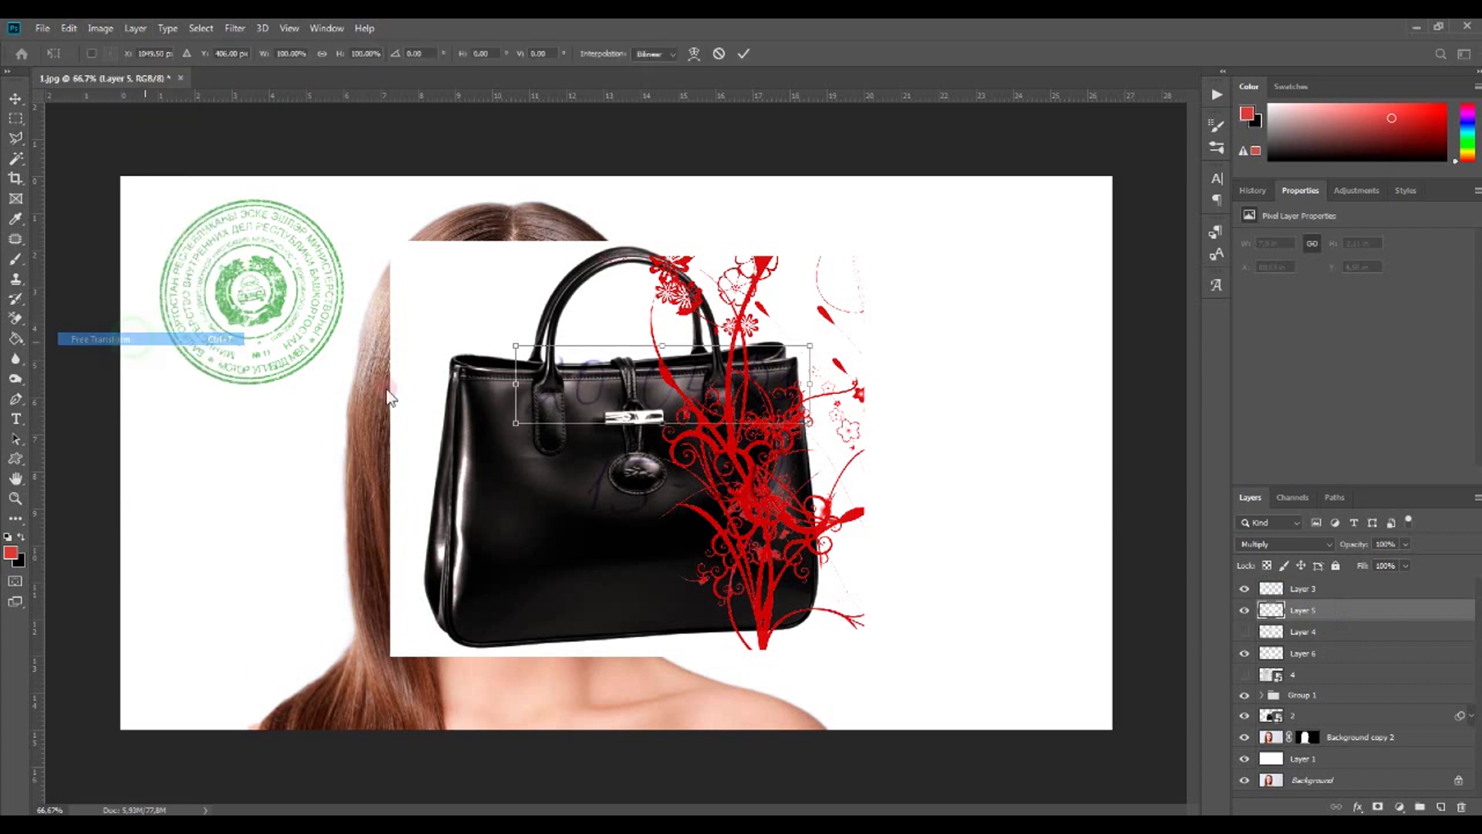
mouse_move(643, 396)
left_mouse_down()
mouse_move(945, 245)
mouse_move(939, 229)
left_mouse_up()
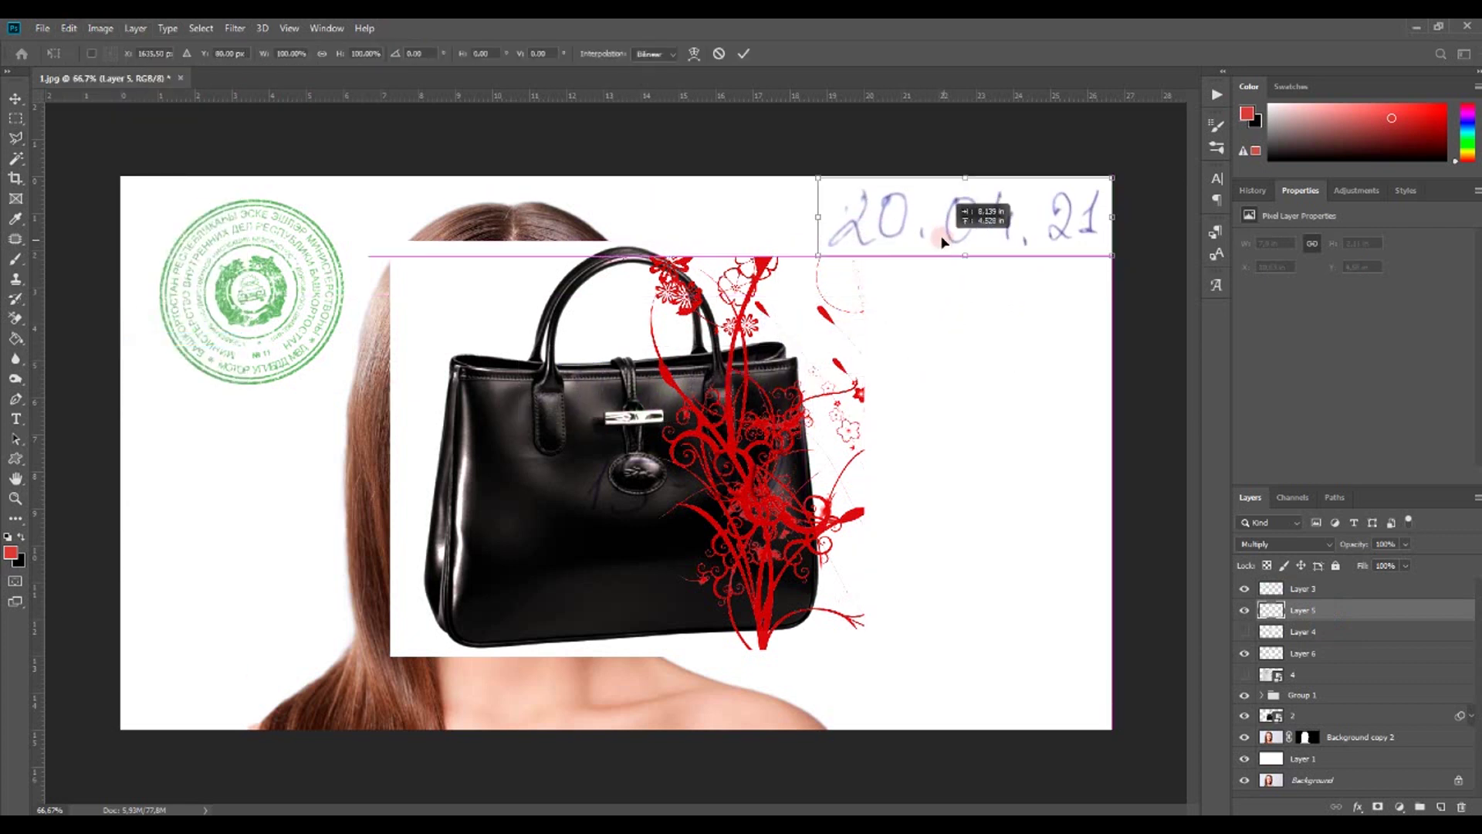
left_click(745, 53)
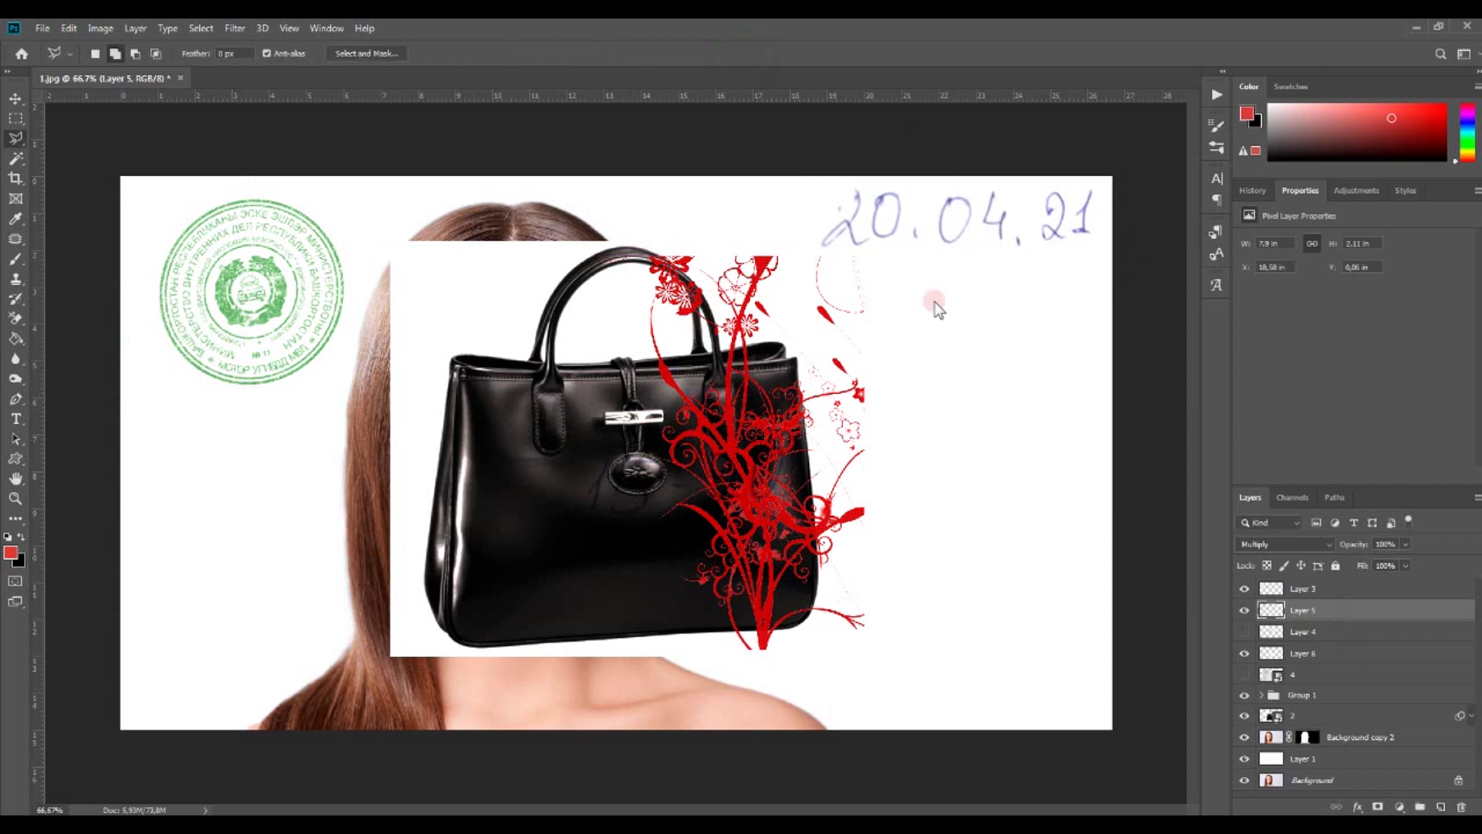
- Show the 15-20 time layer and move it just below the date
left_click(1244, 653)
left_click(1328, 653)
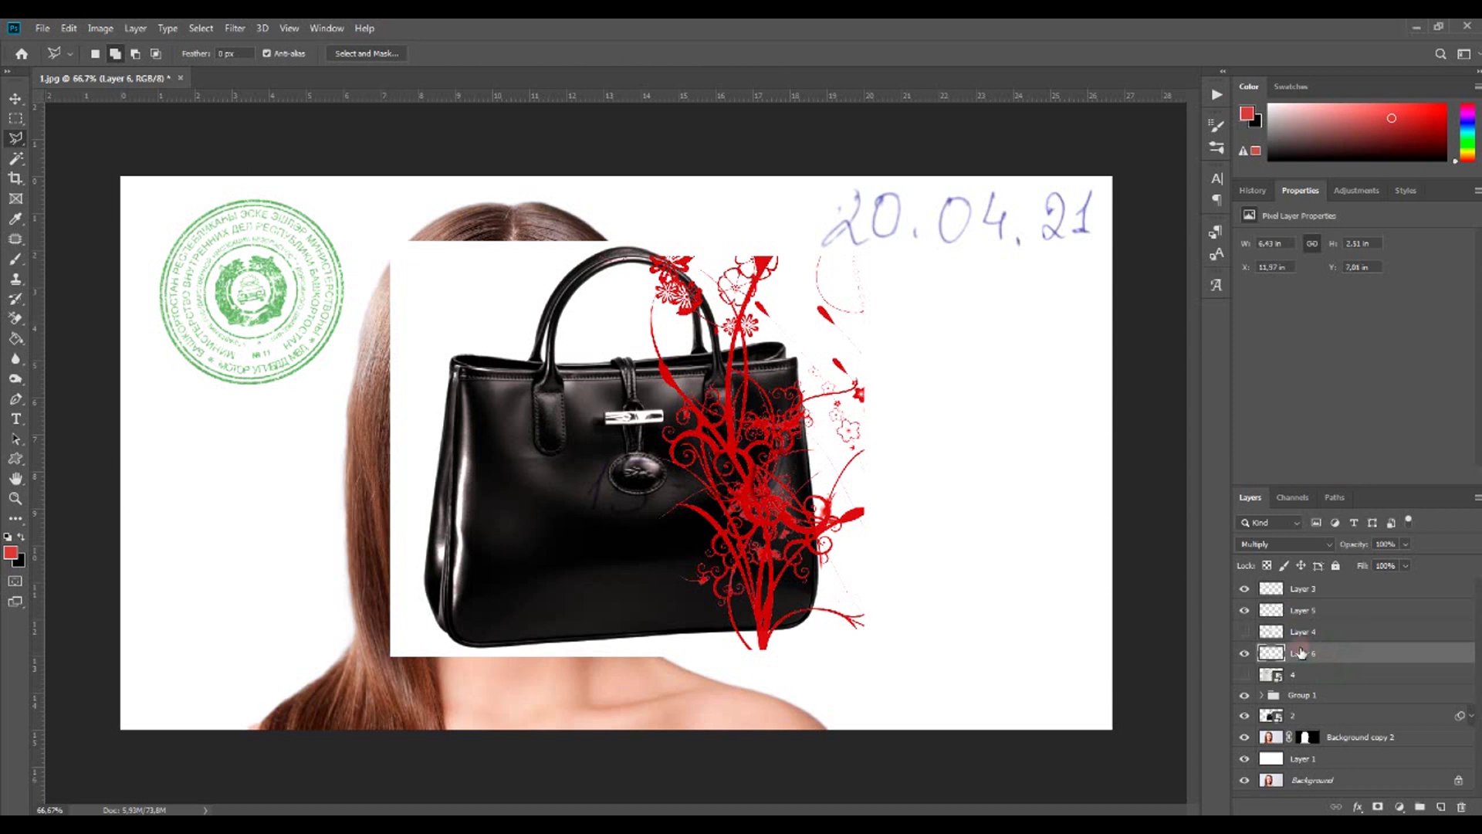
left_click(64, 31)
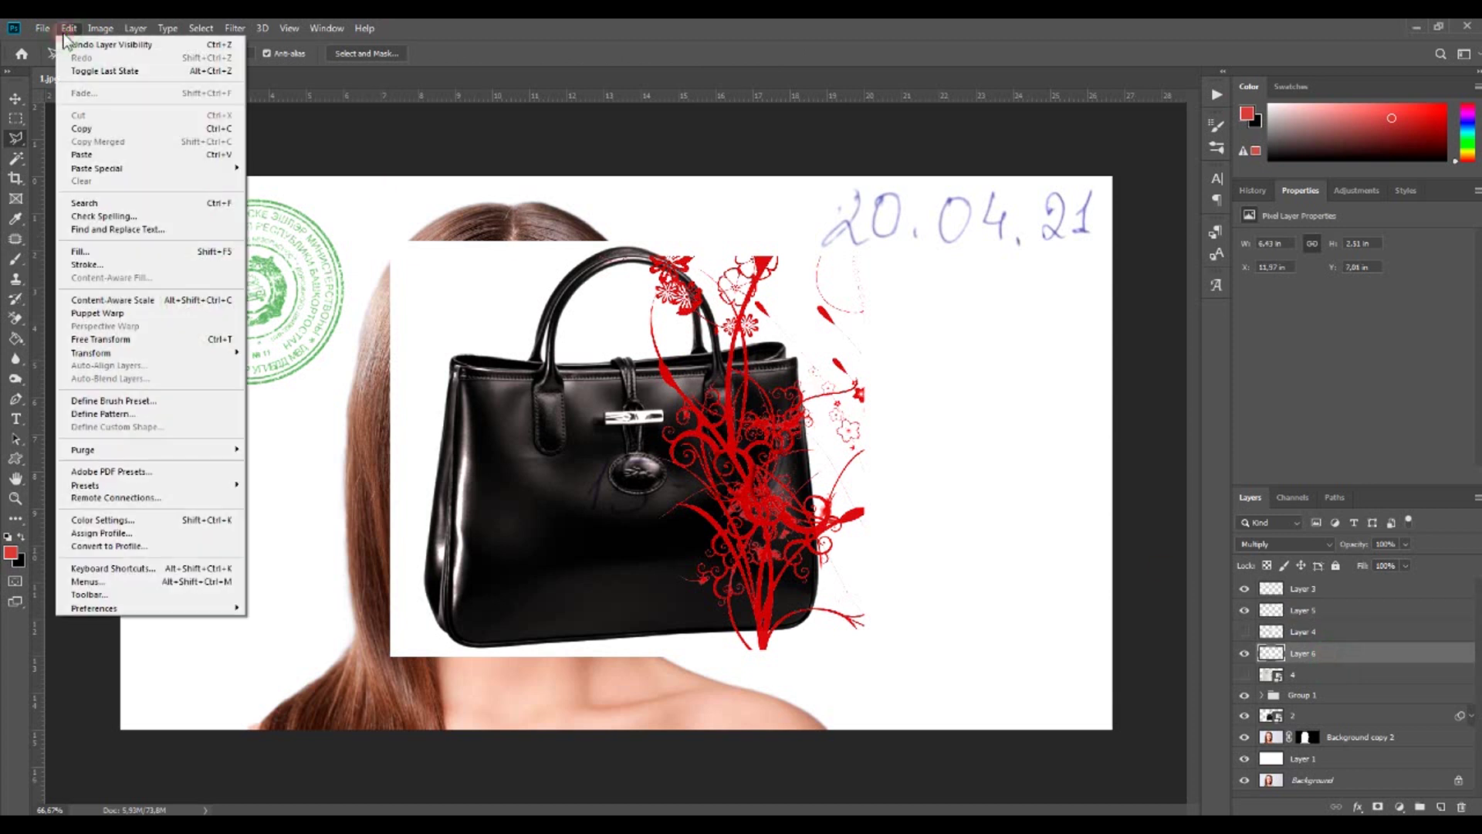
left_click(17, 95)
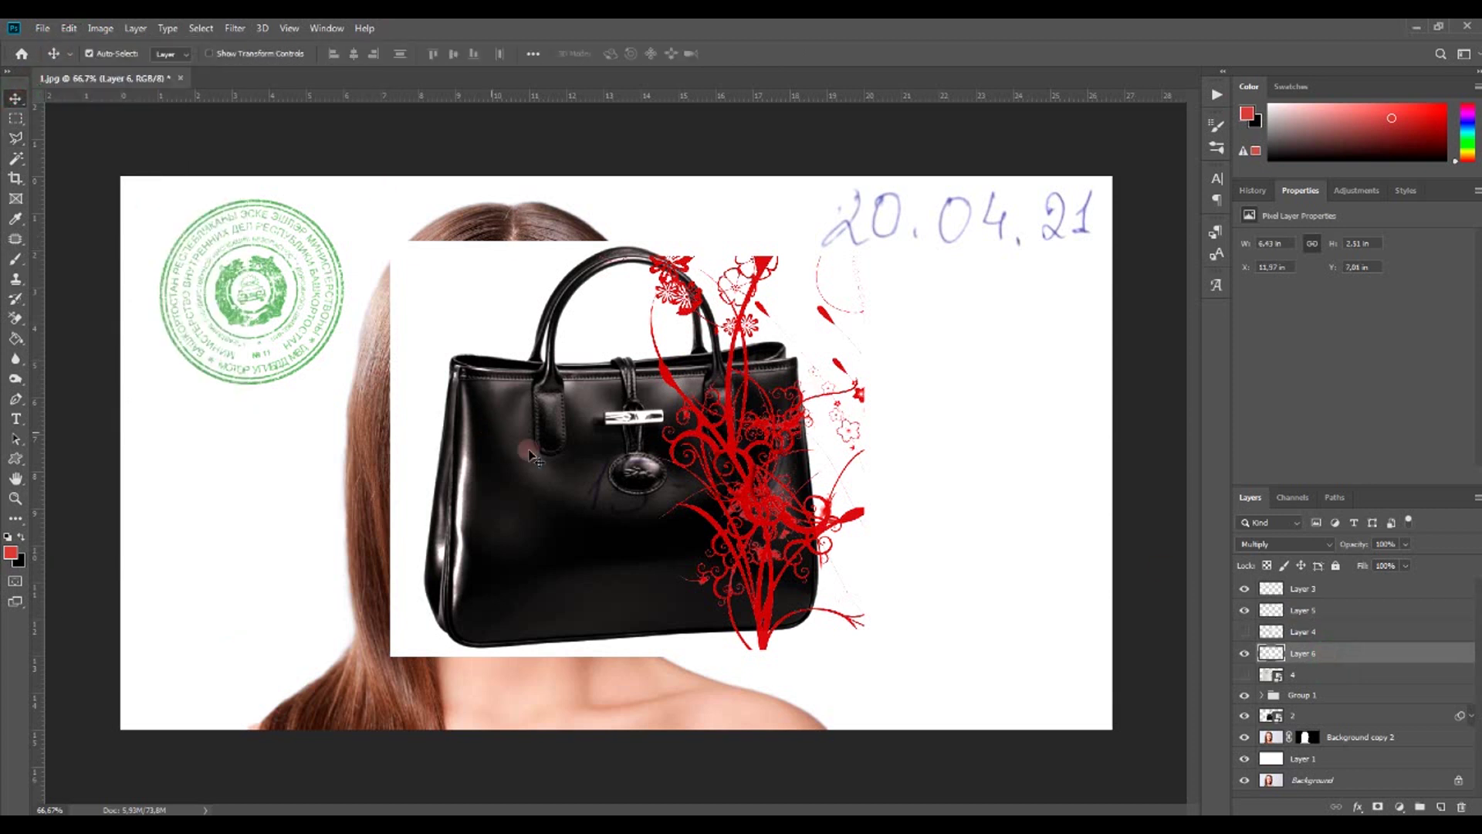
left_click_drag(602, 494, 899, 303)
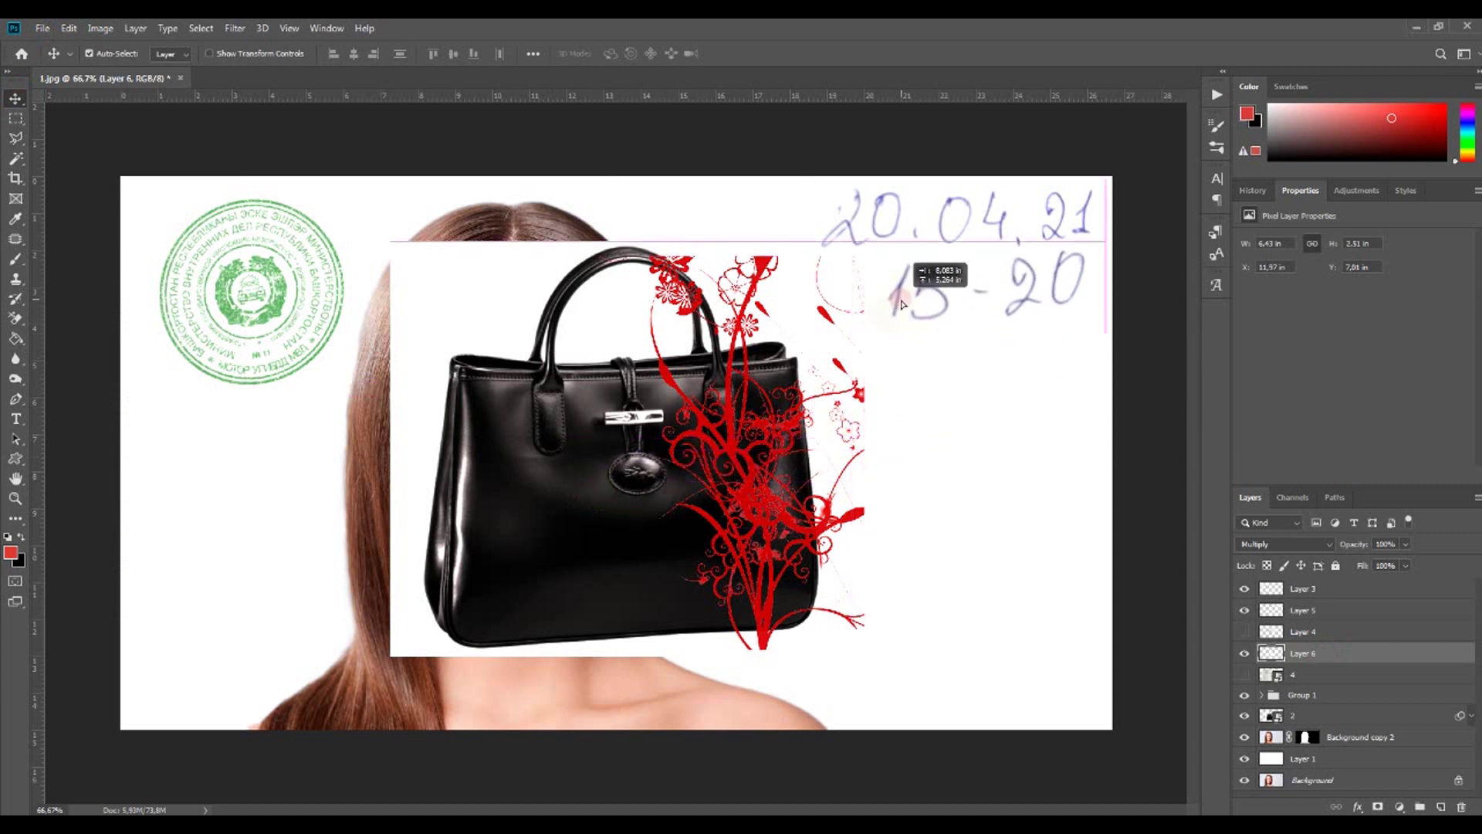
left_click_drag(900, 303, 908, 318)
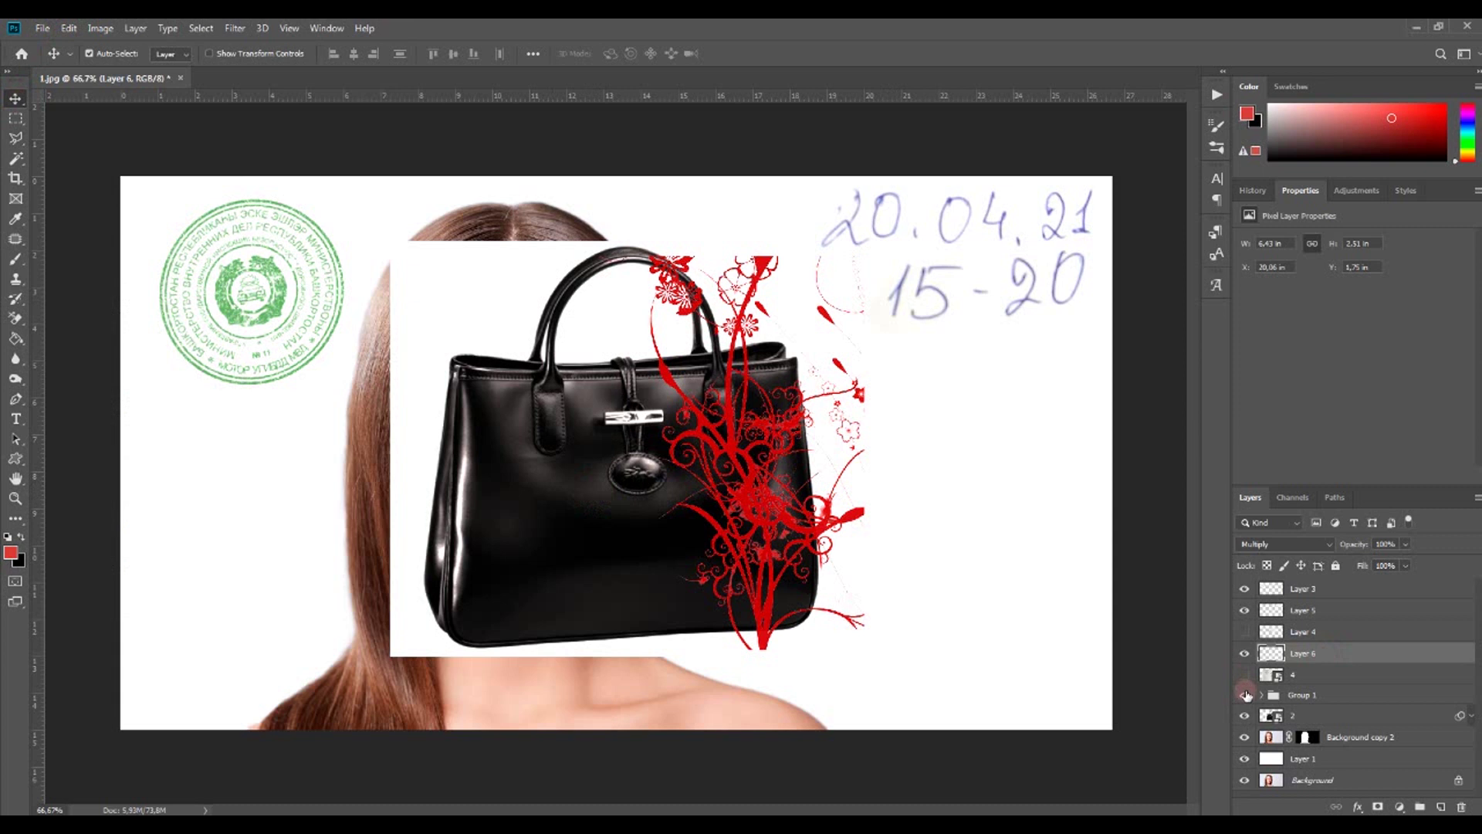
- Select the red floral group and place a flourish copy on the right edge
left_click(1244, 696)
left_click(1245, 695)
left_click(1335, 701)
left_click_drag(727, 452, 965, 526)
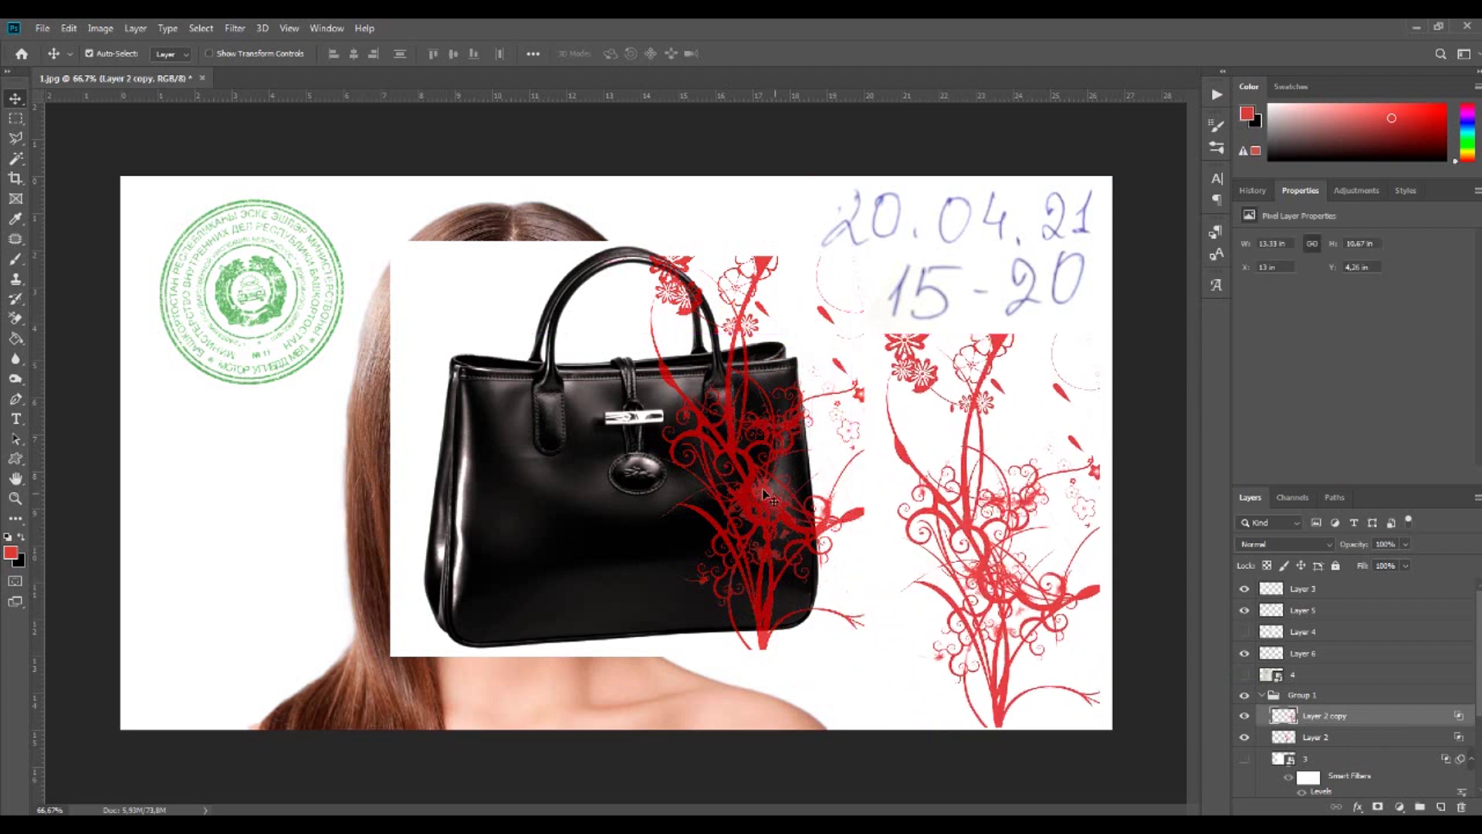
- Drag the other red flourish to the left edge so flourishes frame both sides
mouse_move(743, 483)
left_mouse_down()
mouse_move(947, 560)
mouse_move(168, 567)
left_mouse_up()
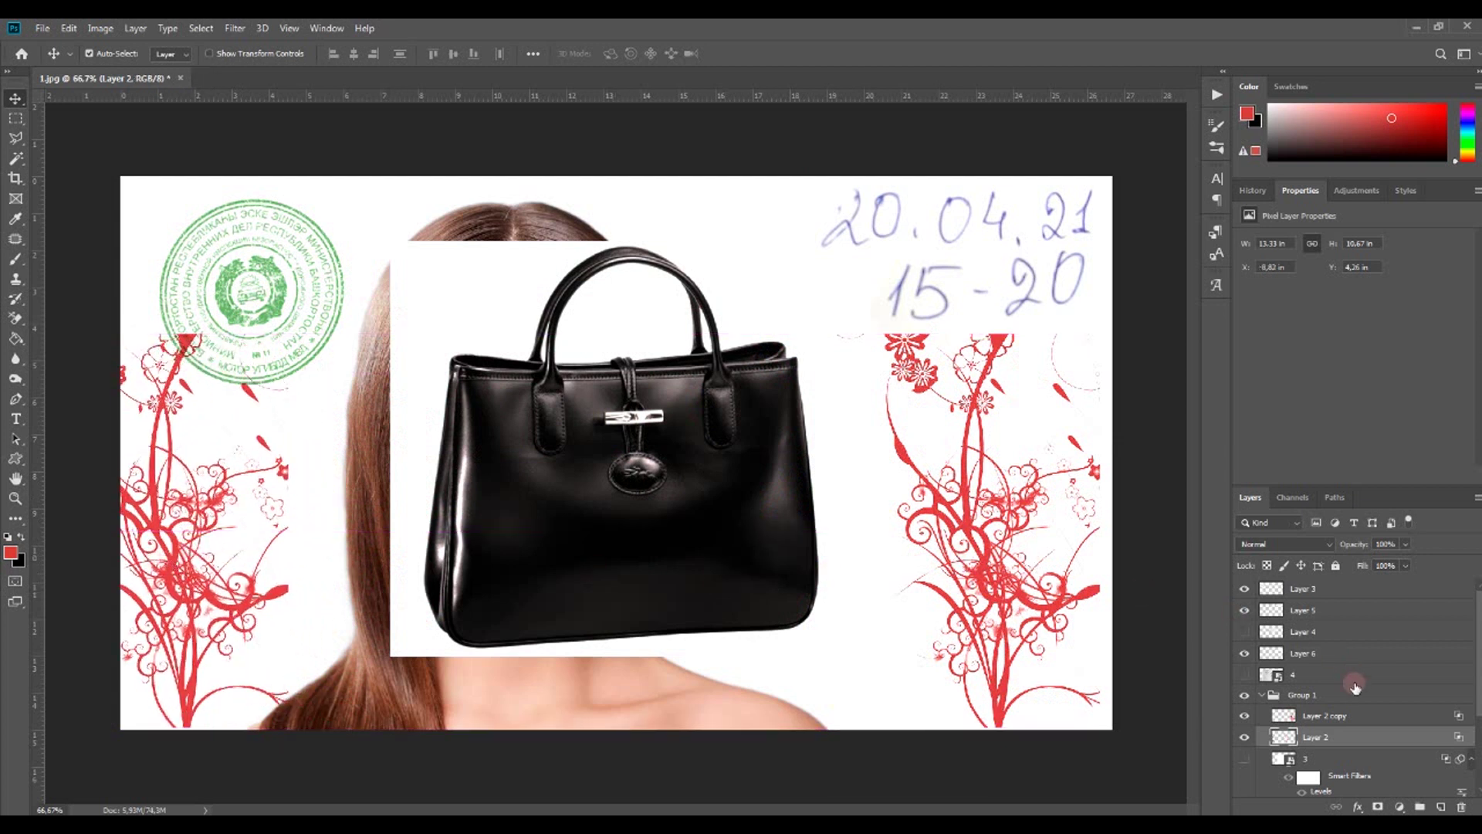
scroll(1334, 695, "down", 1)
scroll(1335, 695, "down", 1)
scroll(1335, 695, "down", 1)
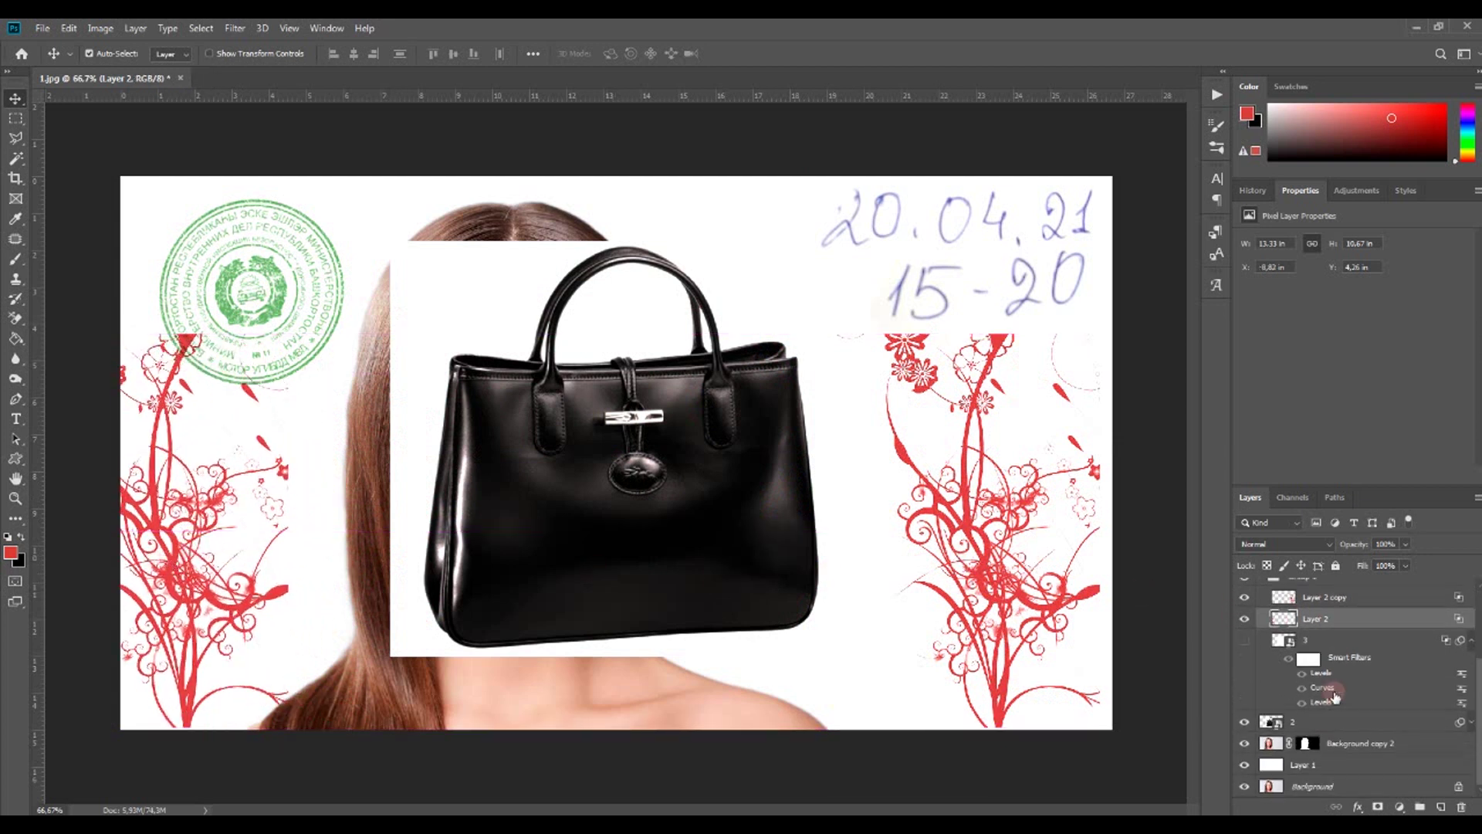
left_click(1347, 723)
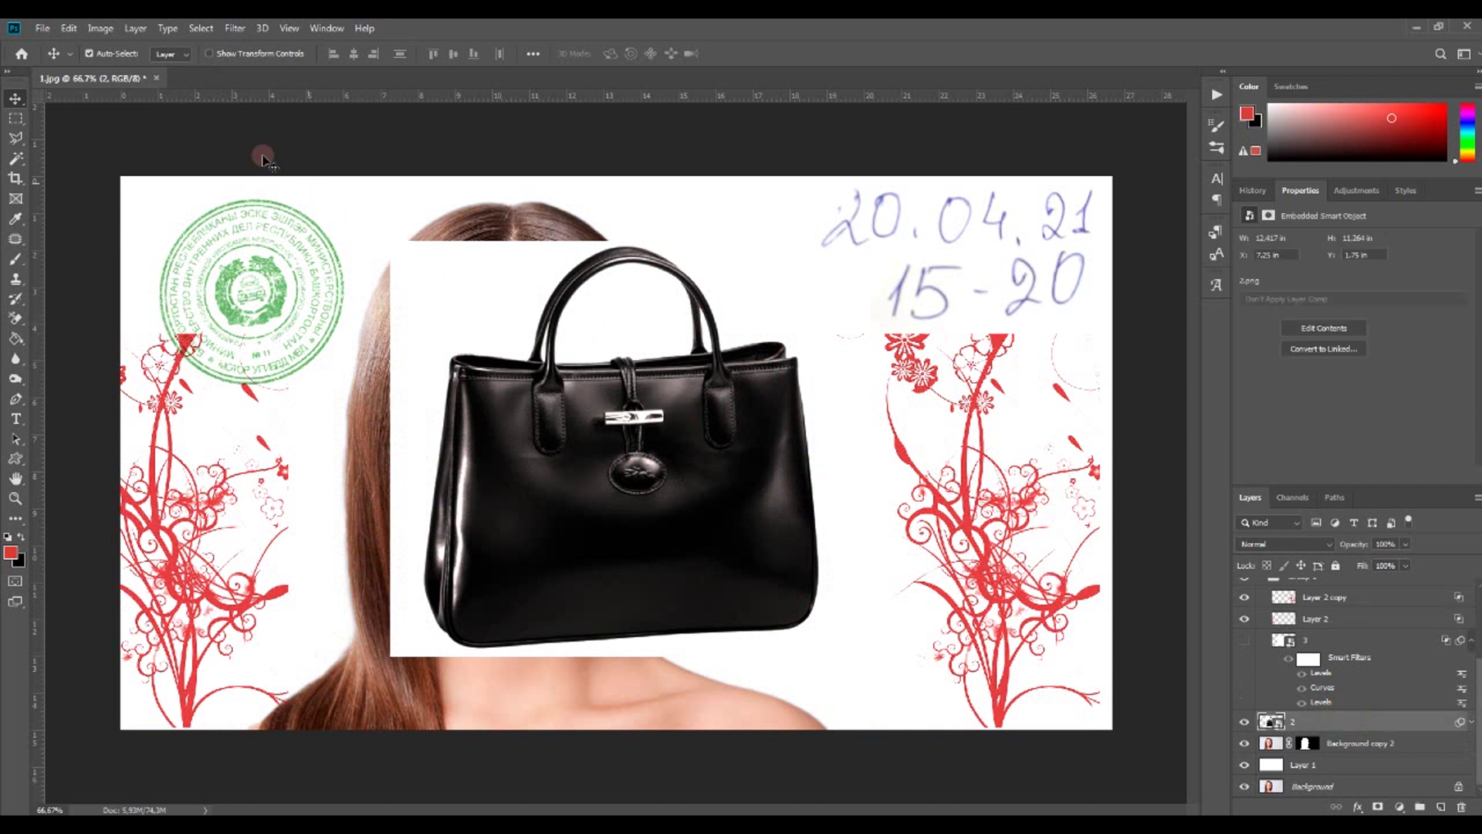
- Scale the handbag down with locked proportions and commit it just right of the portrait's face
left_click_drag(482, 452, 637, 463)
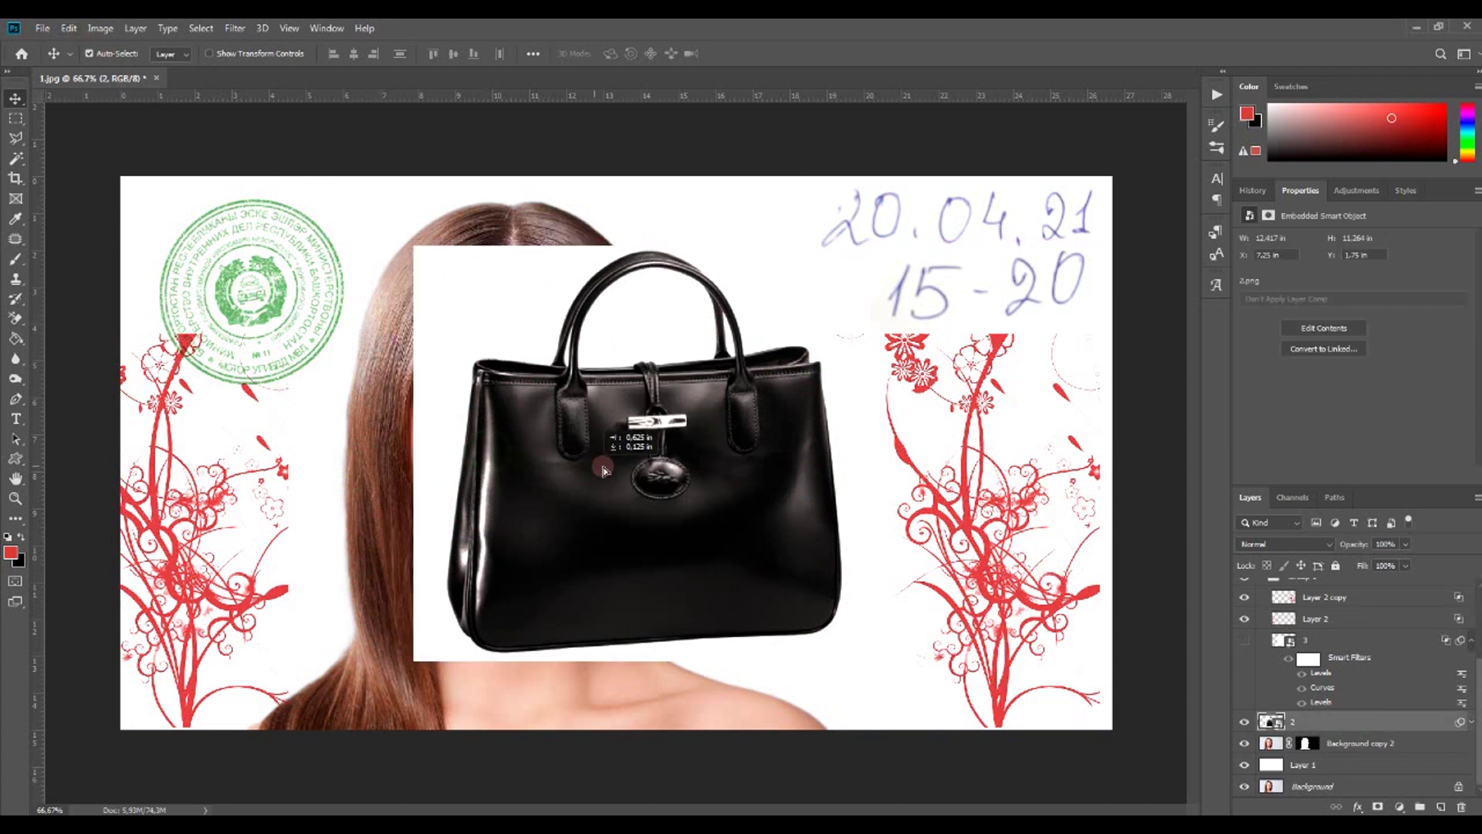
left_click(68, 29)
left_click(109, 340)
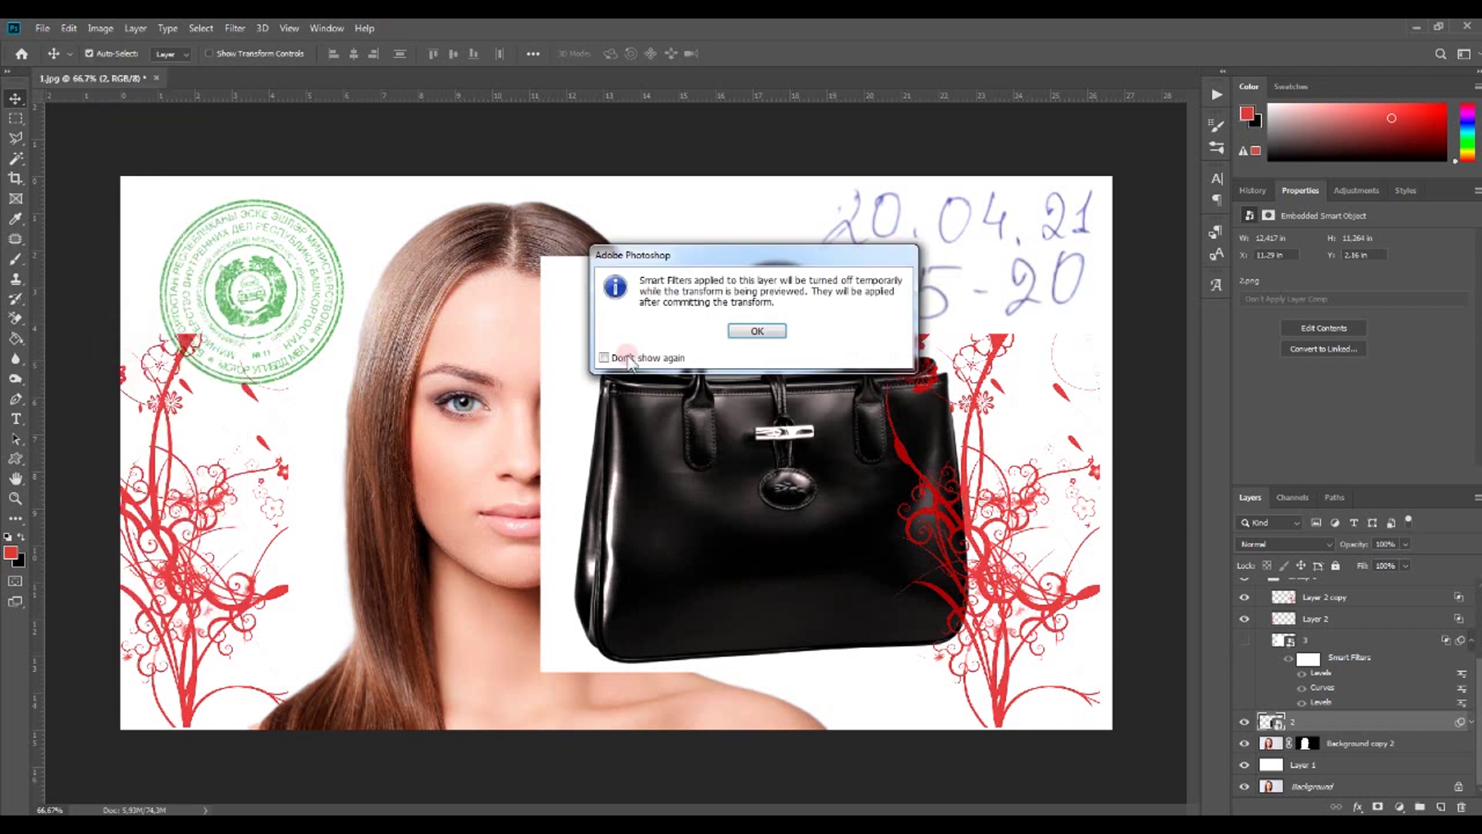
left_click(757, 340)
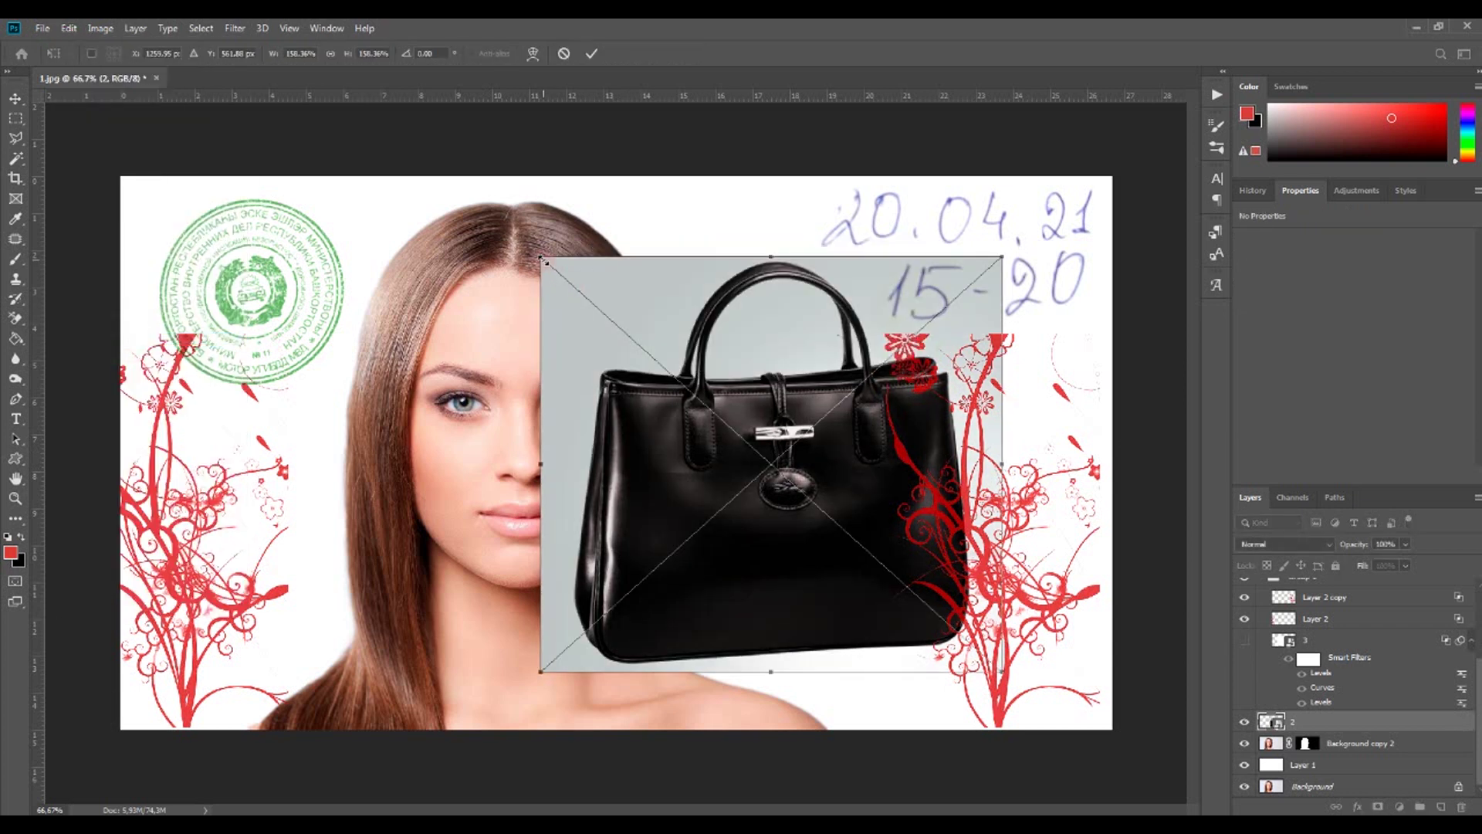
left_click_drag(542, 260, 789, 472)
left_click(331, 54)
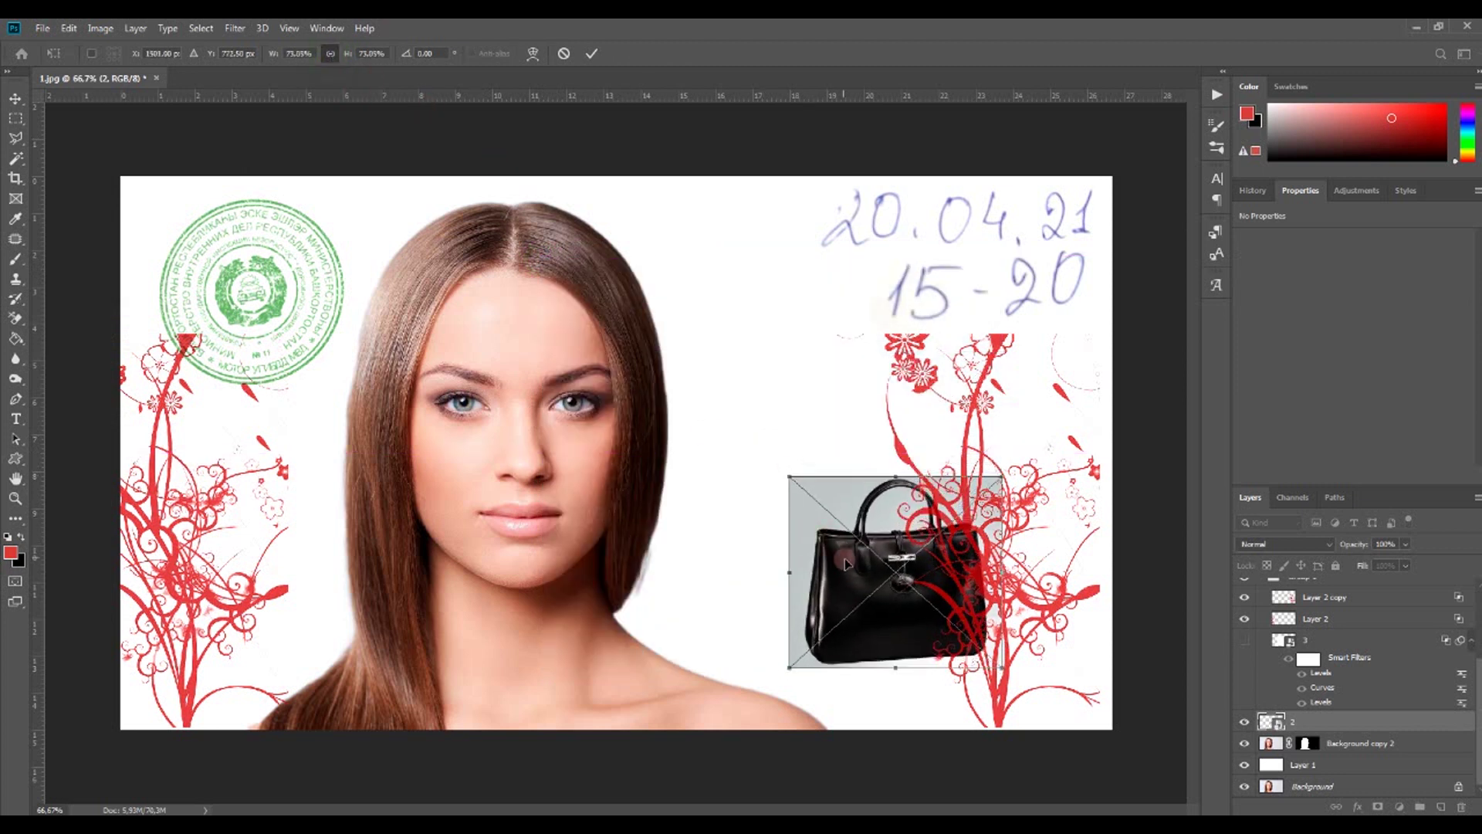
left_click_drag(823, 554, 733, 539)
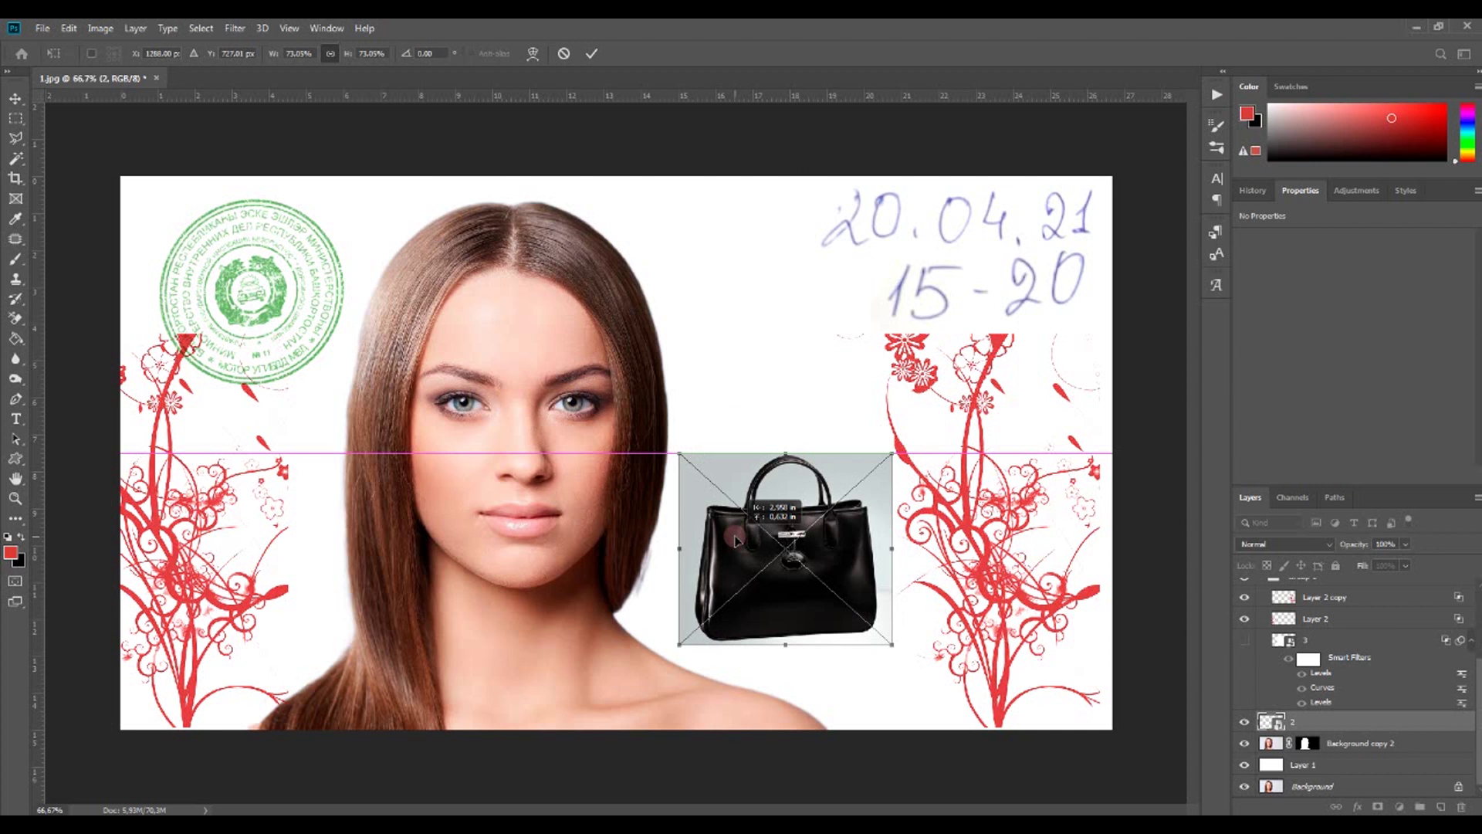
left_click(592, 53)
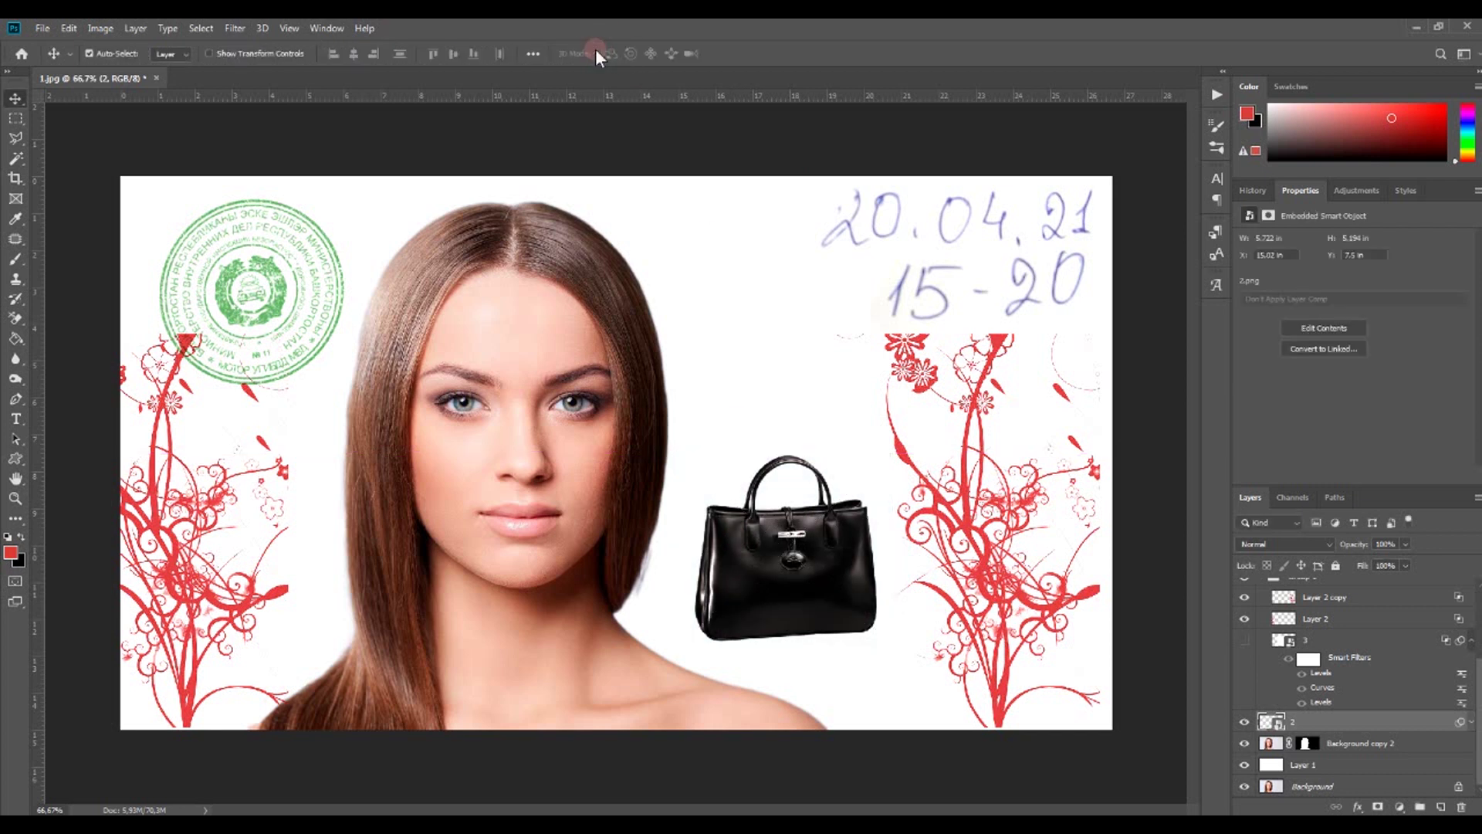
left_click(1340, 698)
left_click(1276, 752)
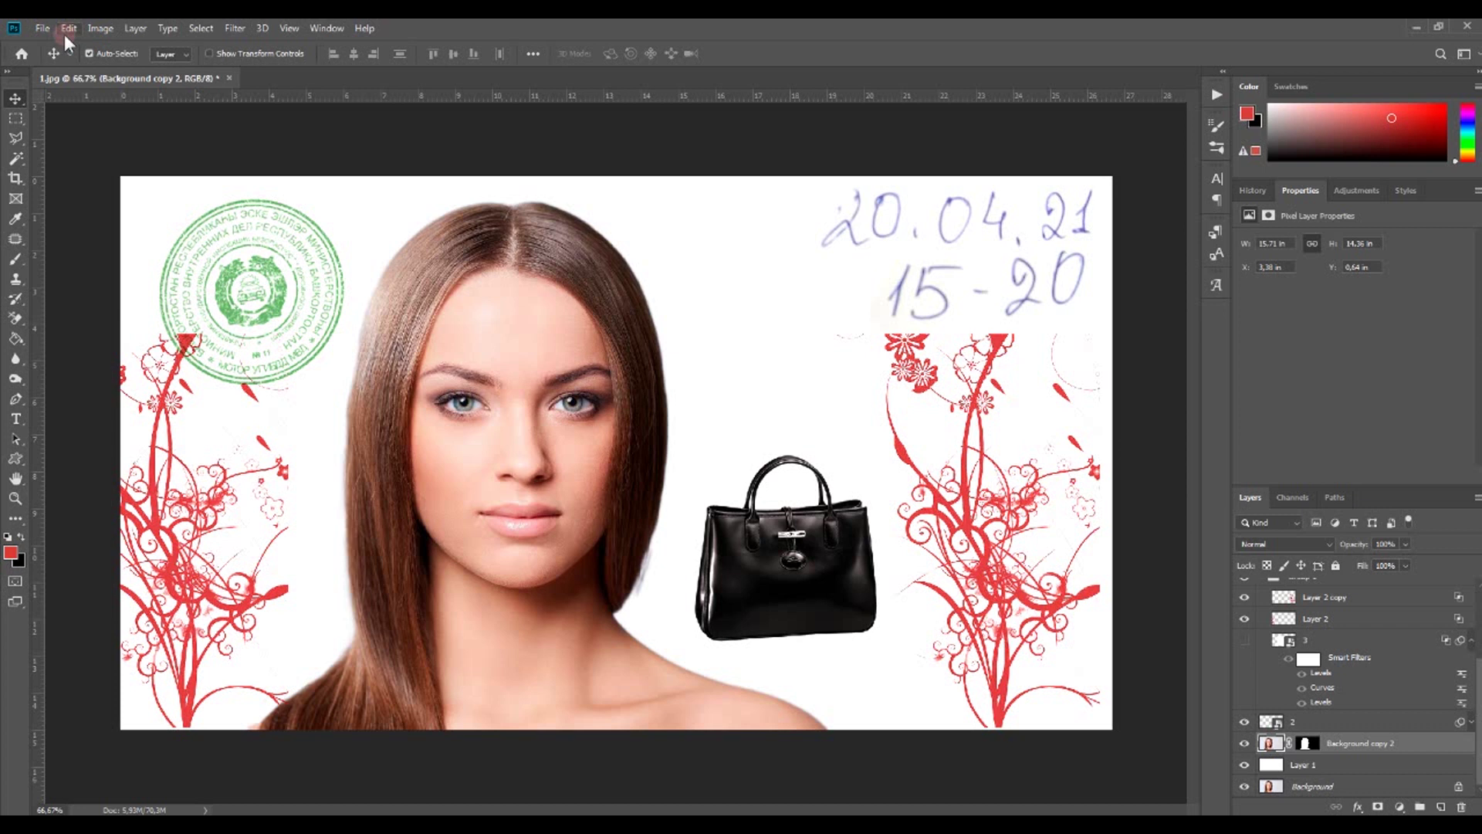
- Save the collage as a layered Photoshop (*.PSD) file with maximum compatibility
left_click(43, 28)
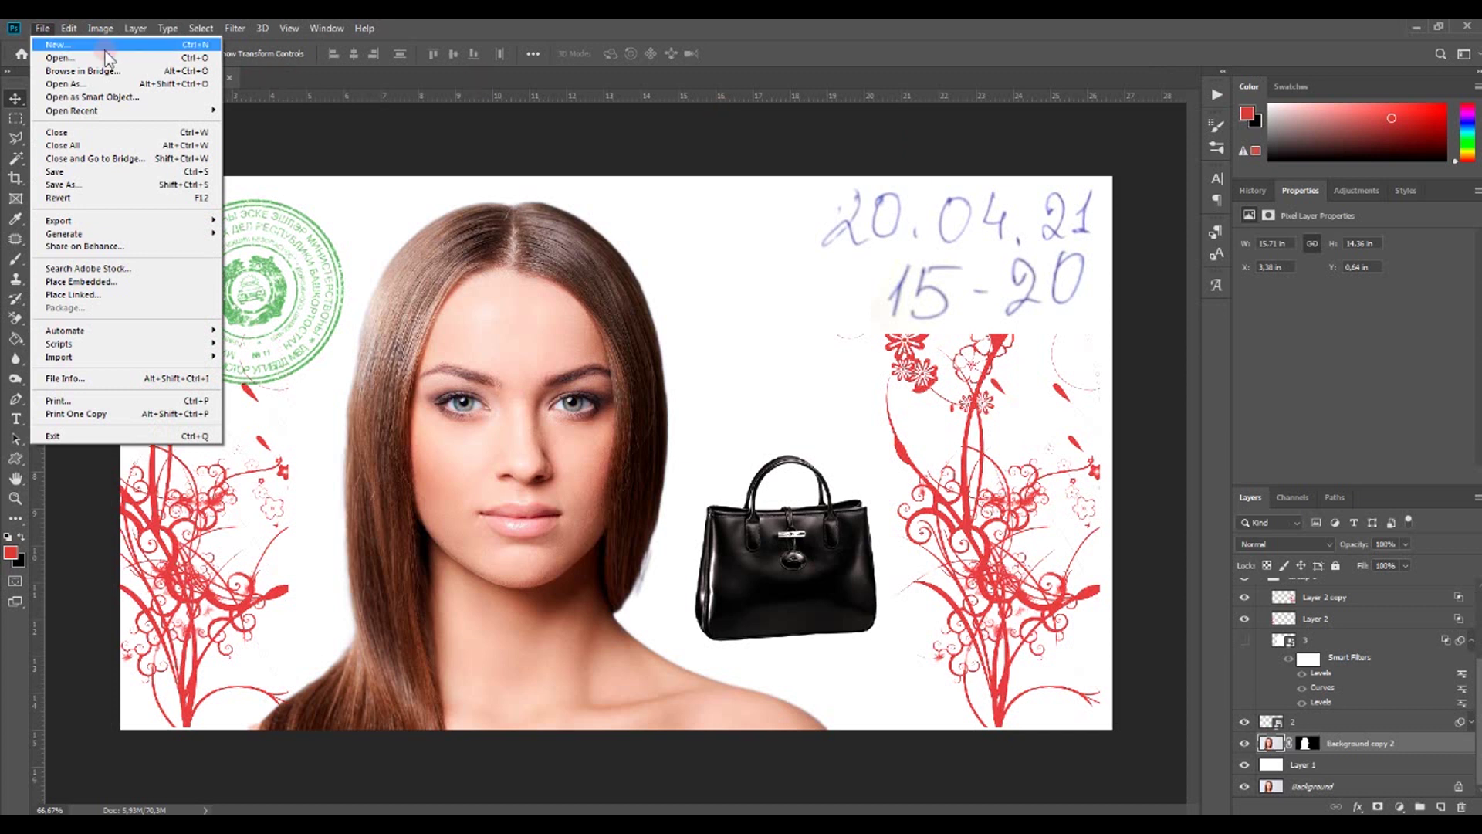
left_click(101, 185)
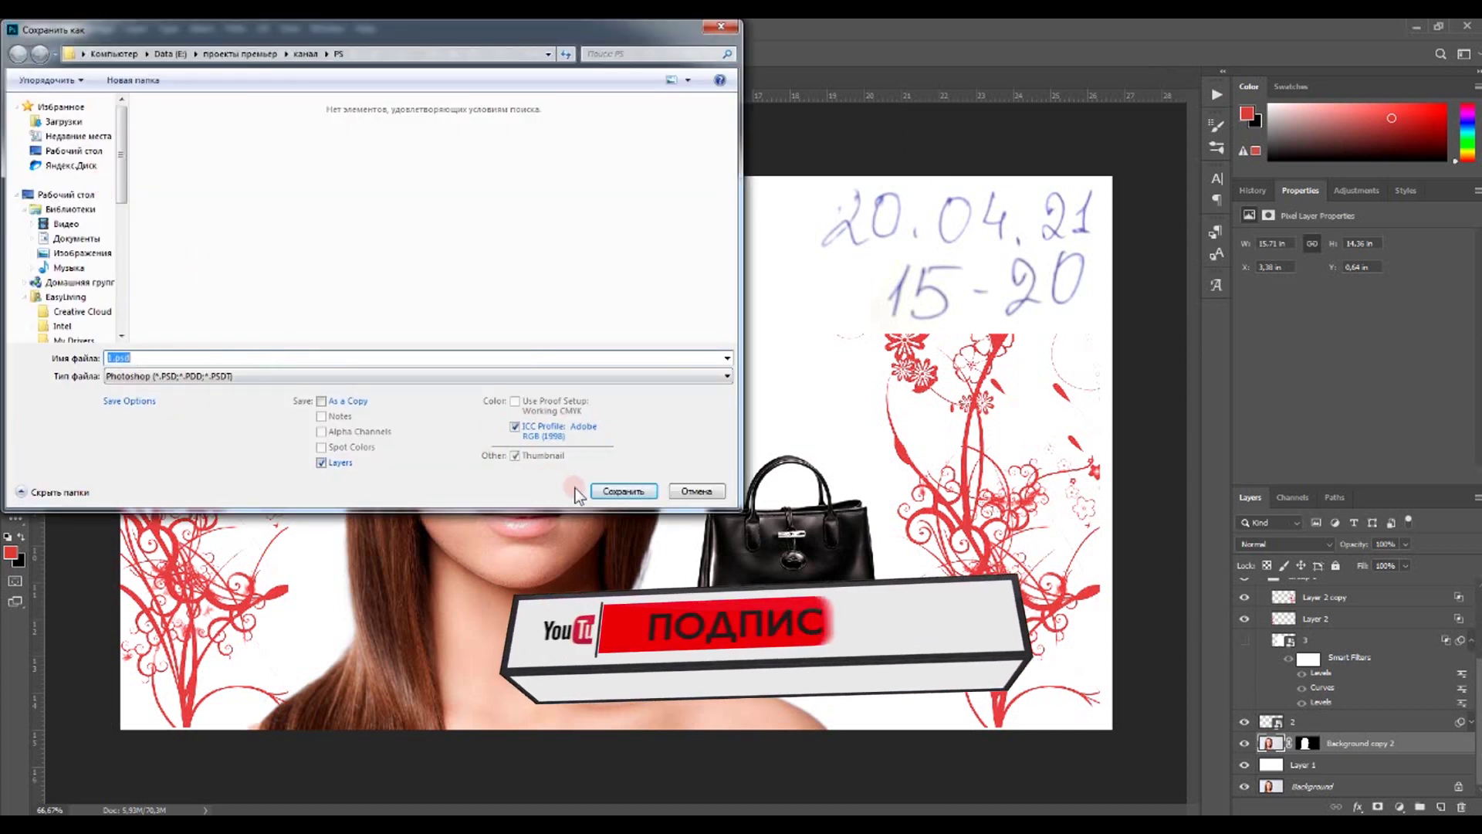
left_click(623, 491)
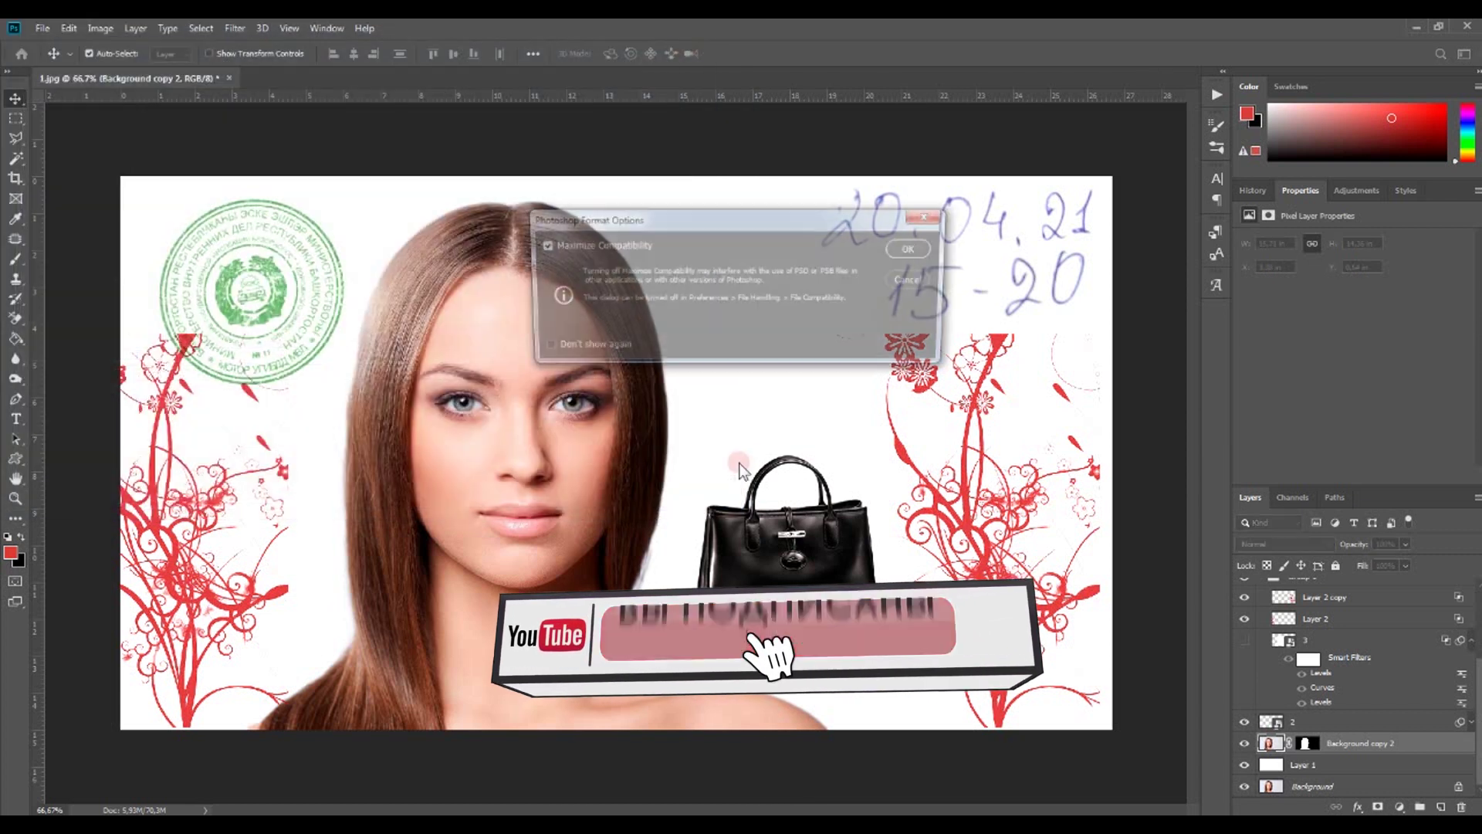
left_click(911, 249)
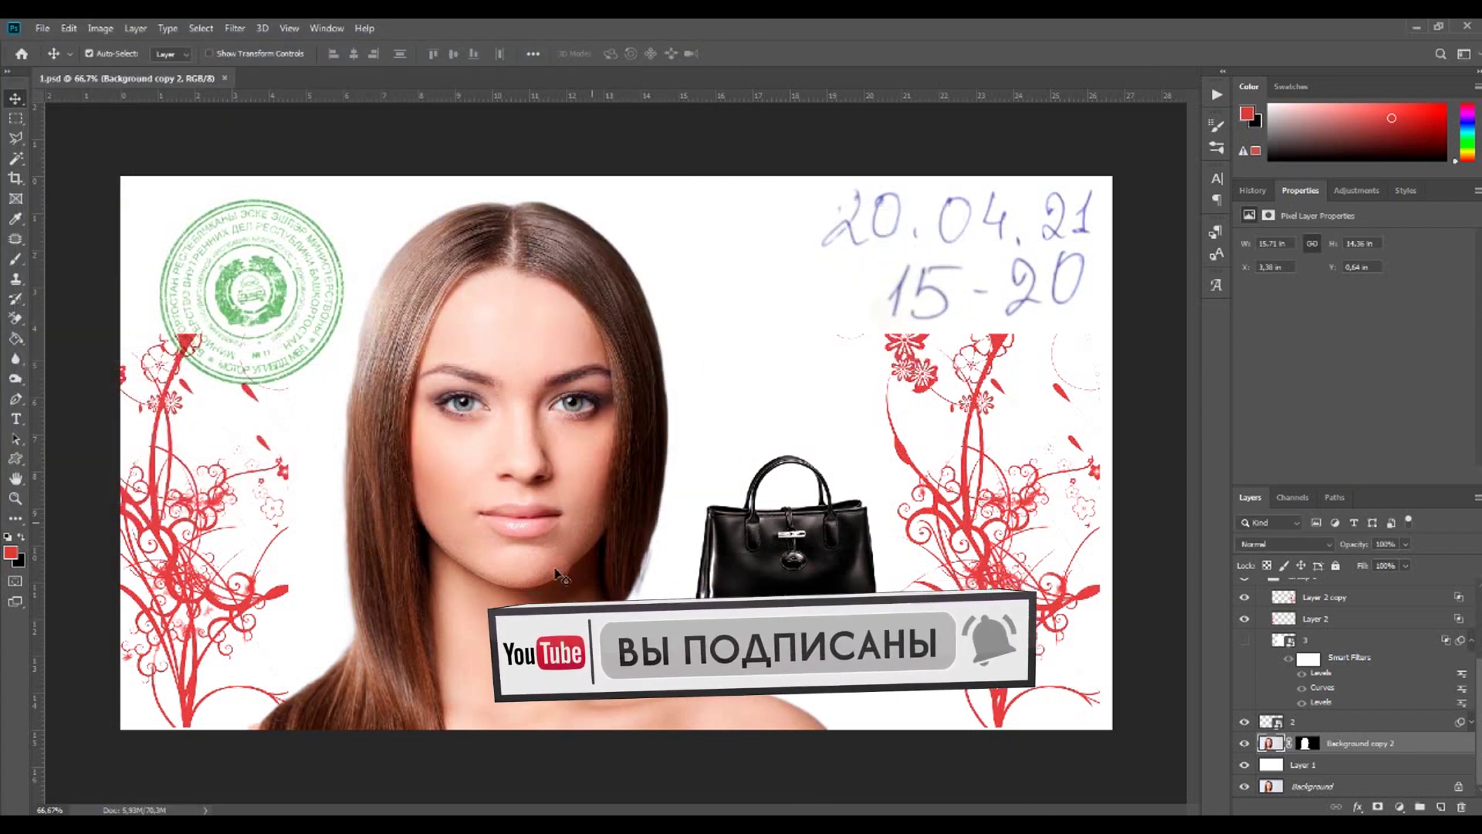